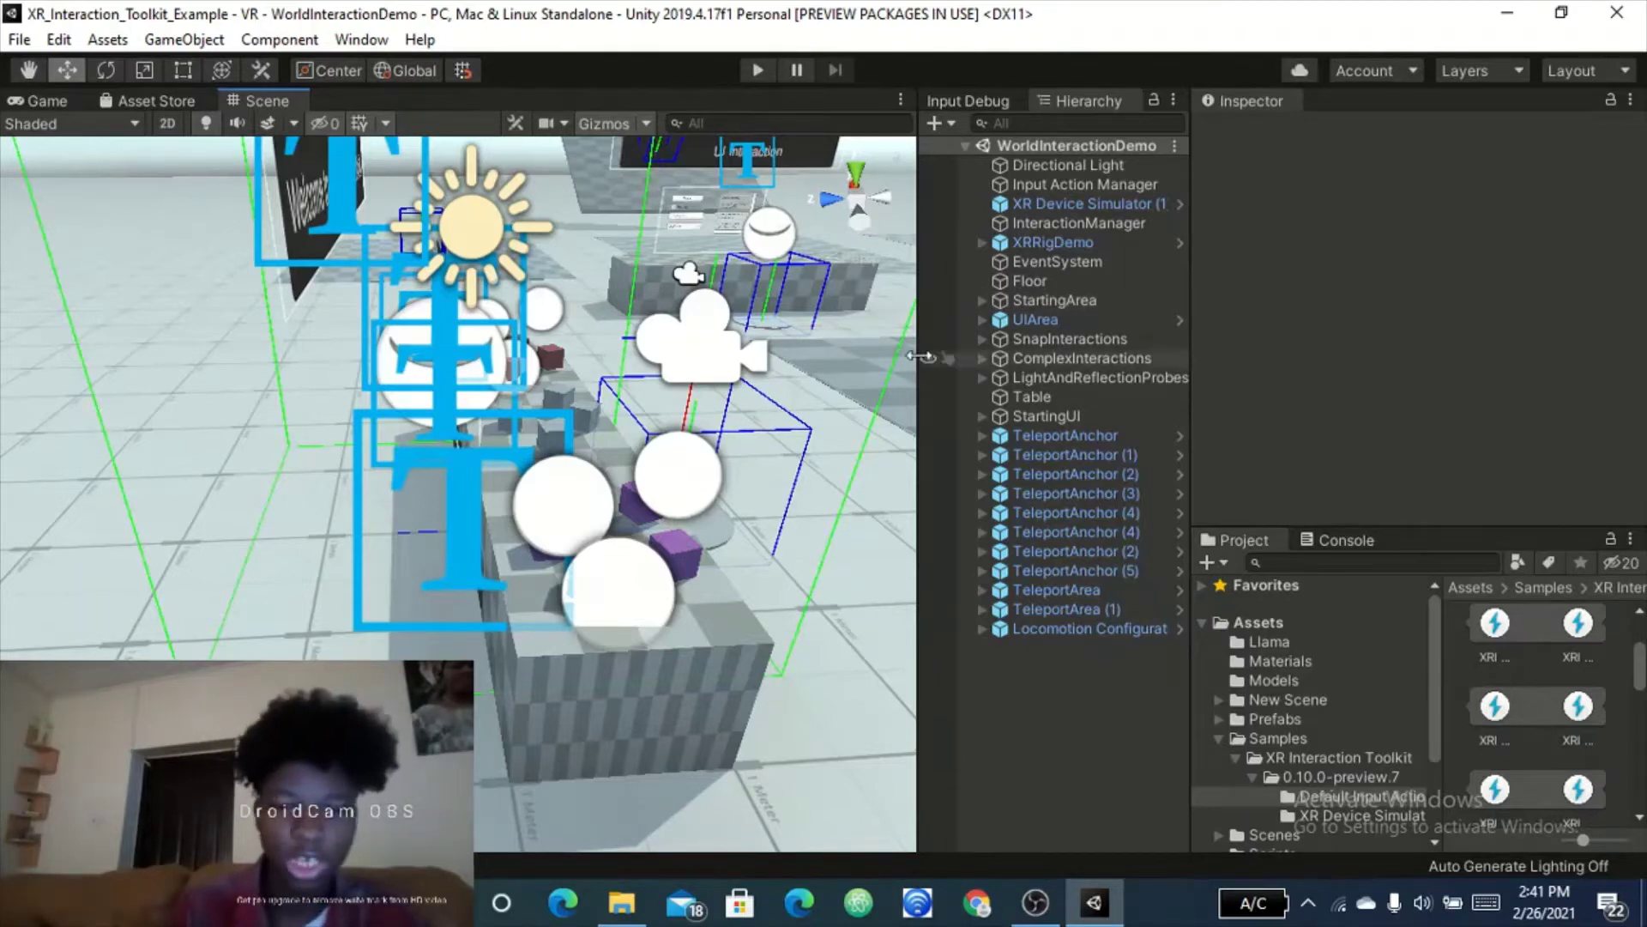
# Enlarge the Inspector and Project areas, widen the folder tree, and browse the assets in the Default Input Actions folder
pyautogui.moveTo(918, 359); pyautogui.dragTo(1078, 364)
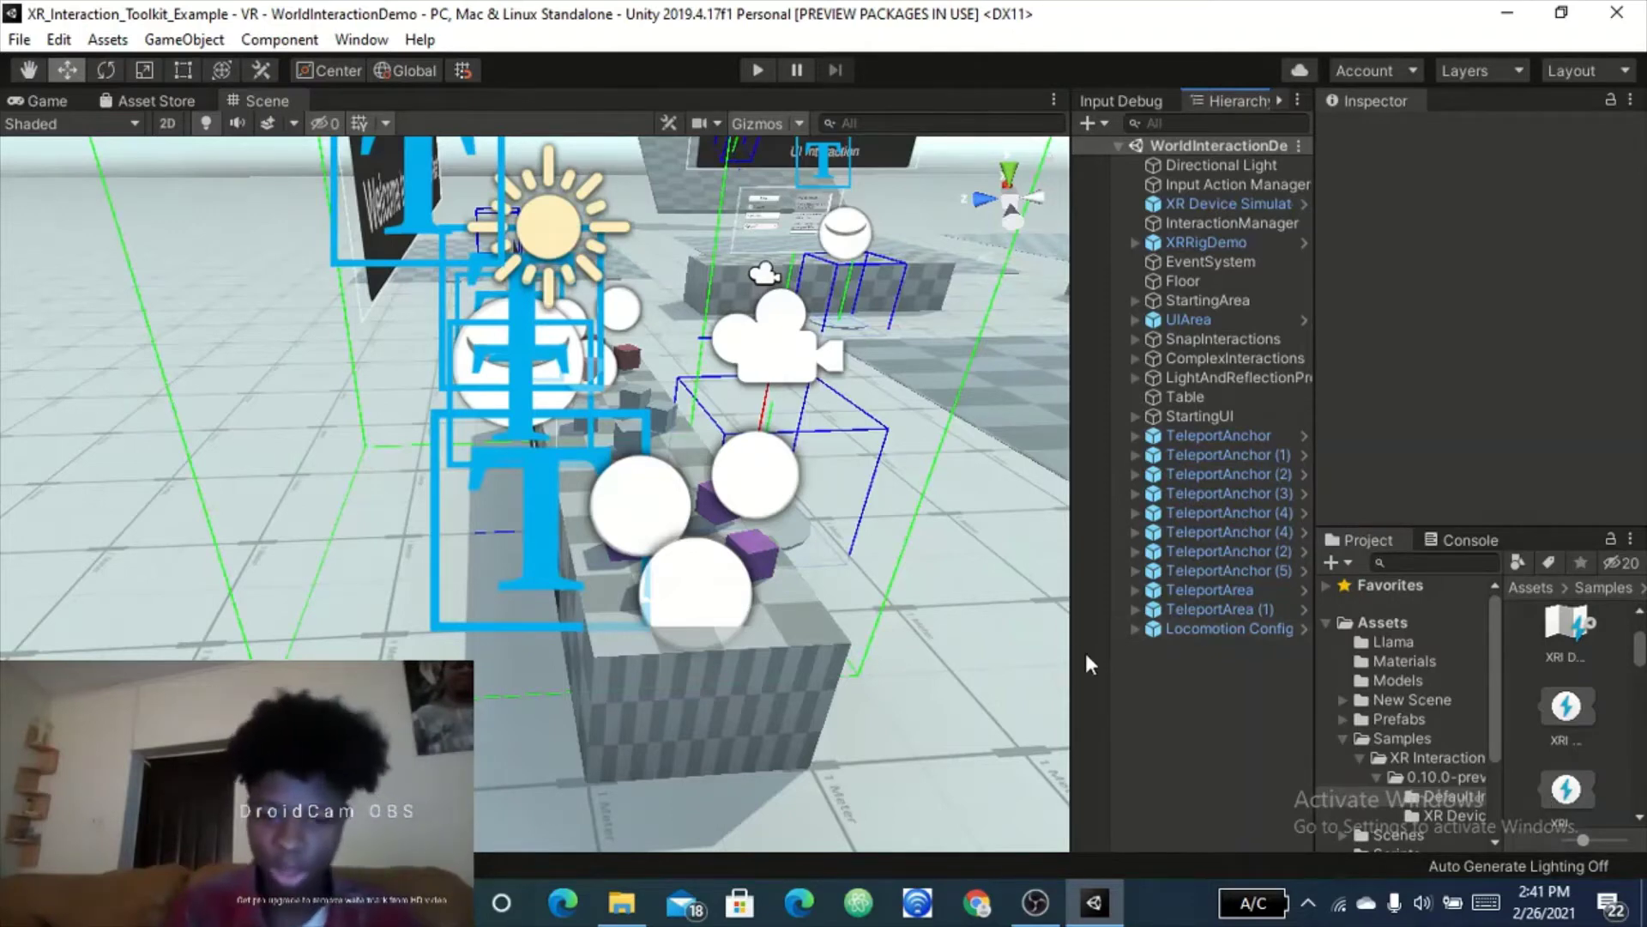
pyautogui.moveTo(1073, 650); pyautogui.dragTo(841, 650)
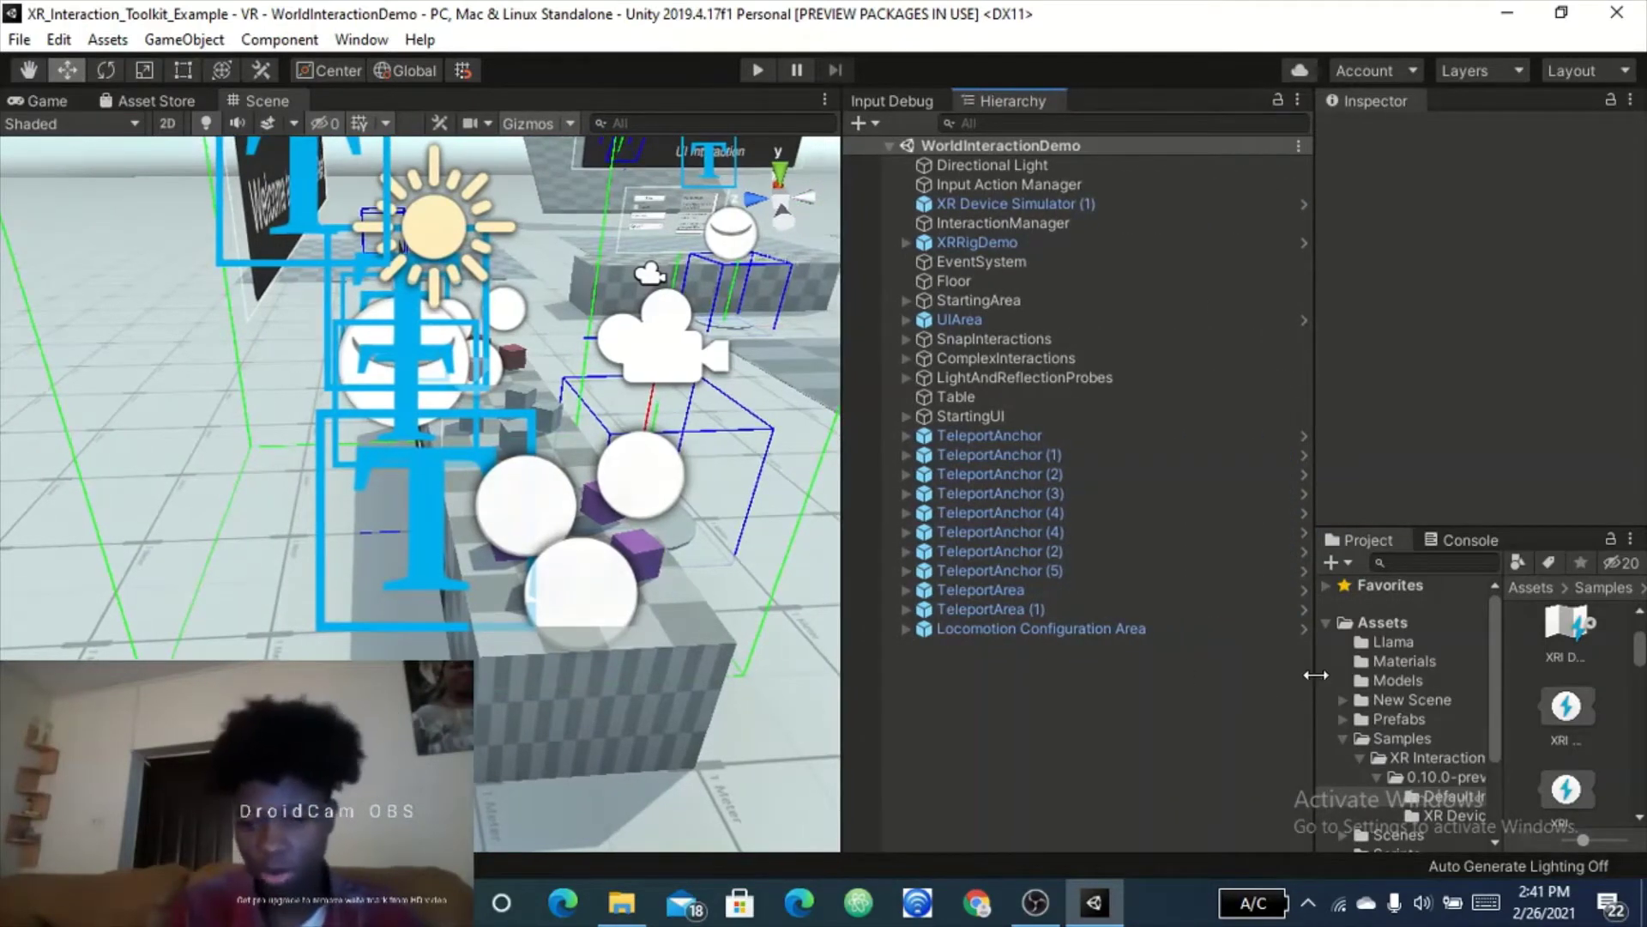
pyautogui.moveTo(1316, 675); pyautogui.dragTo(1112, 682)
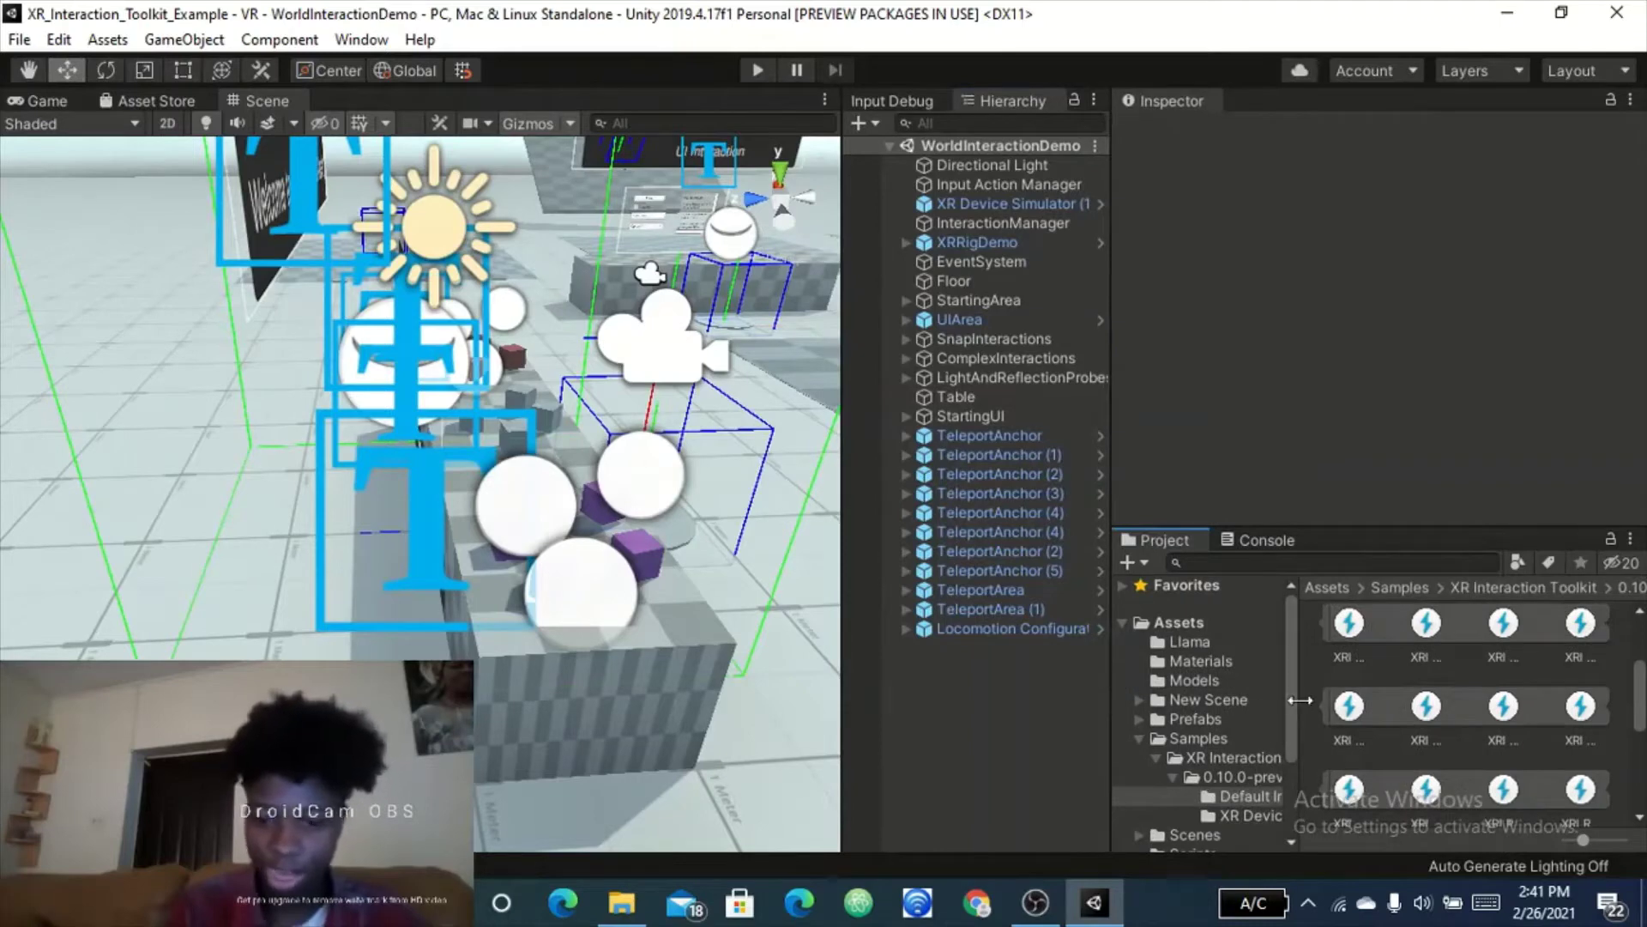
pyautogui.moveTo(1290, 700); pyautogui.dragTo(1391, 701)
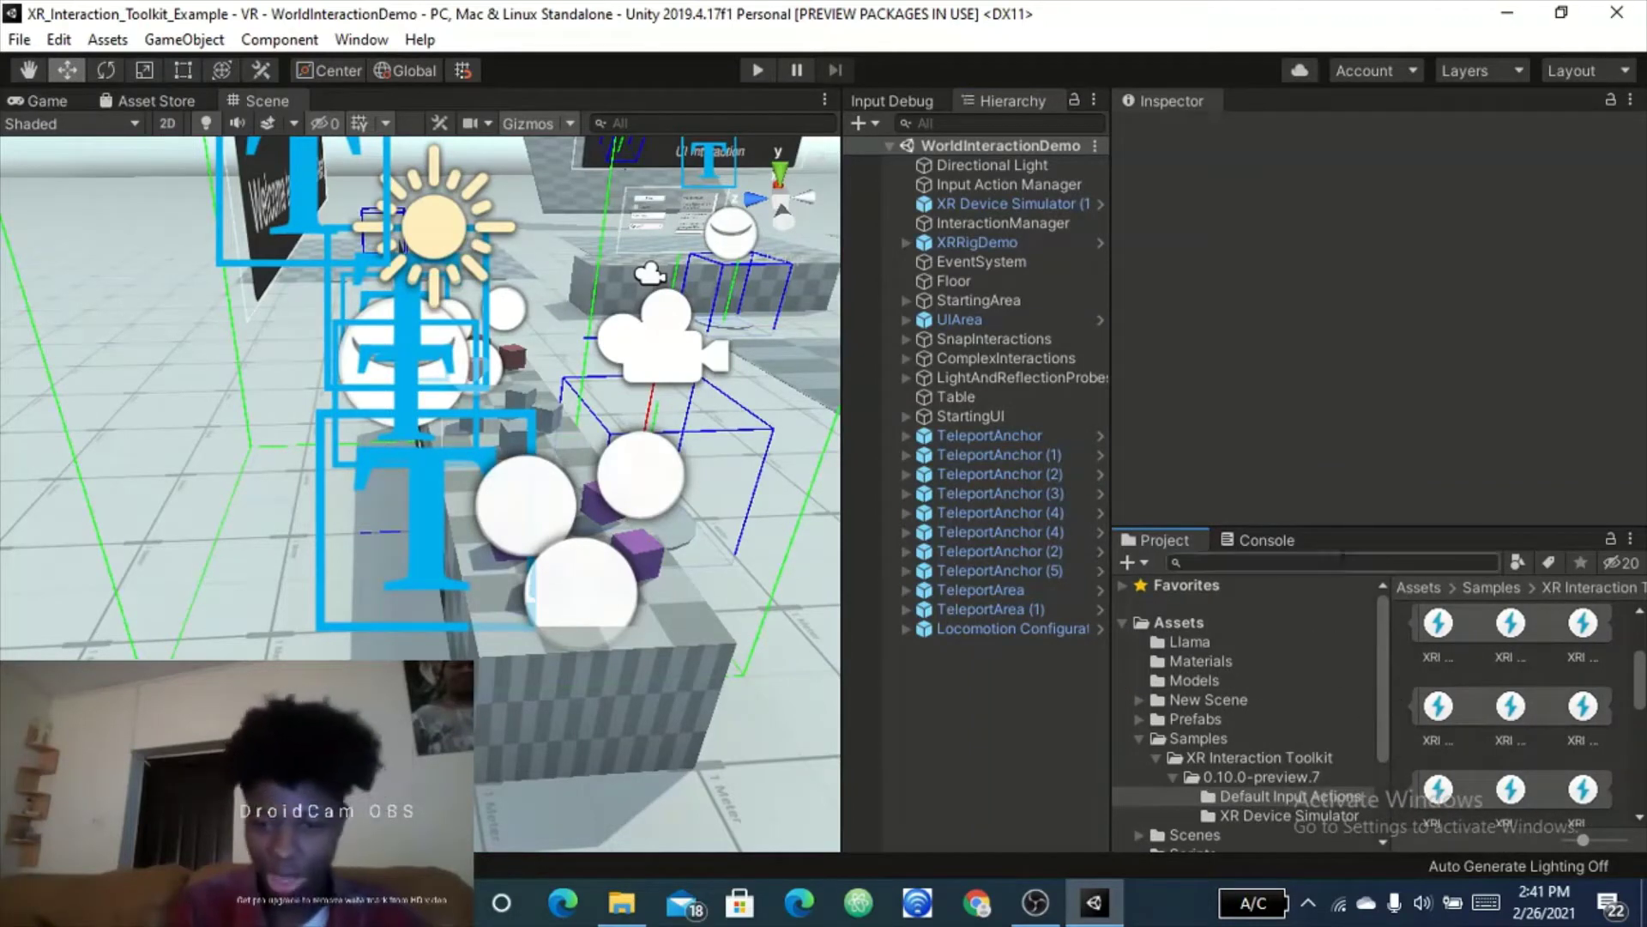
pyautogui.moveTo(1350, 528); pyautogui.dragTo(1341, 378)
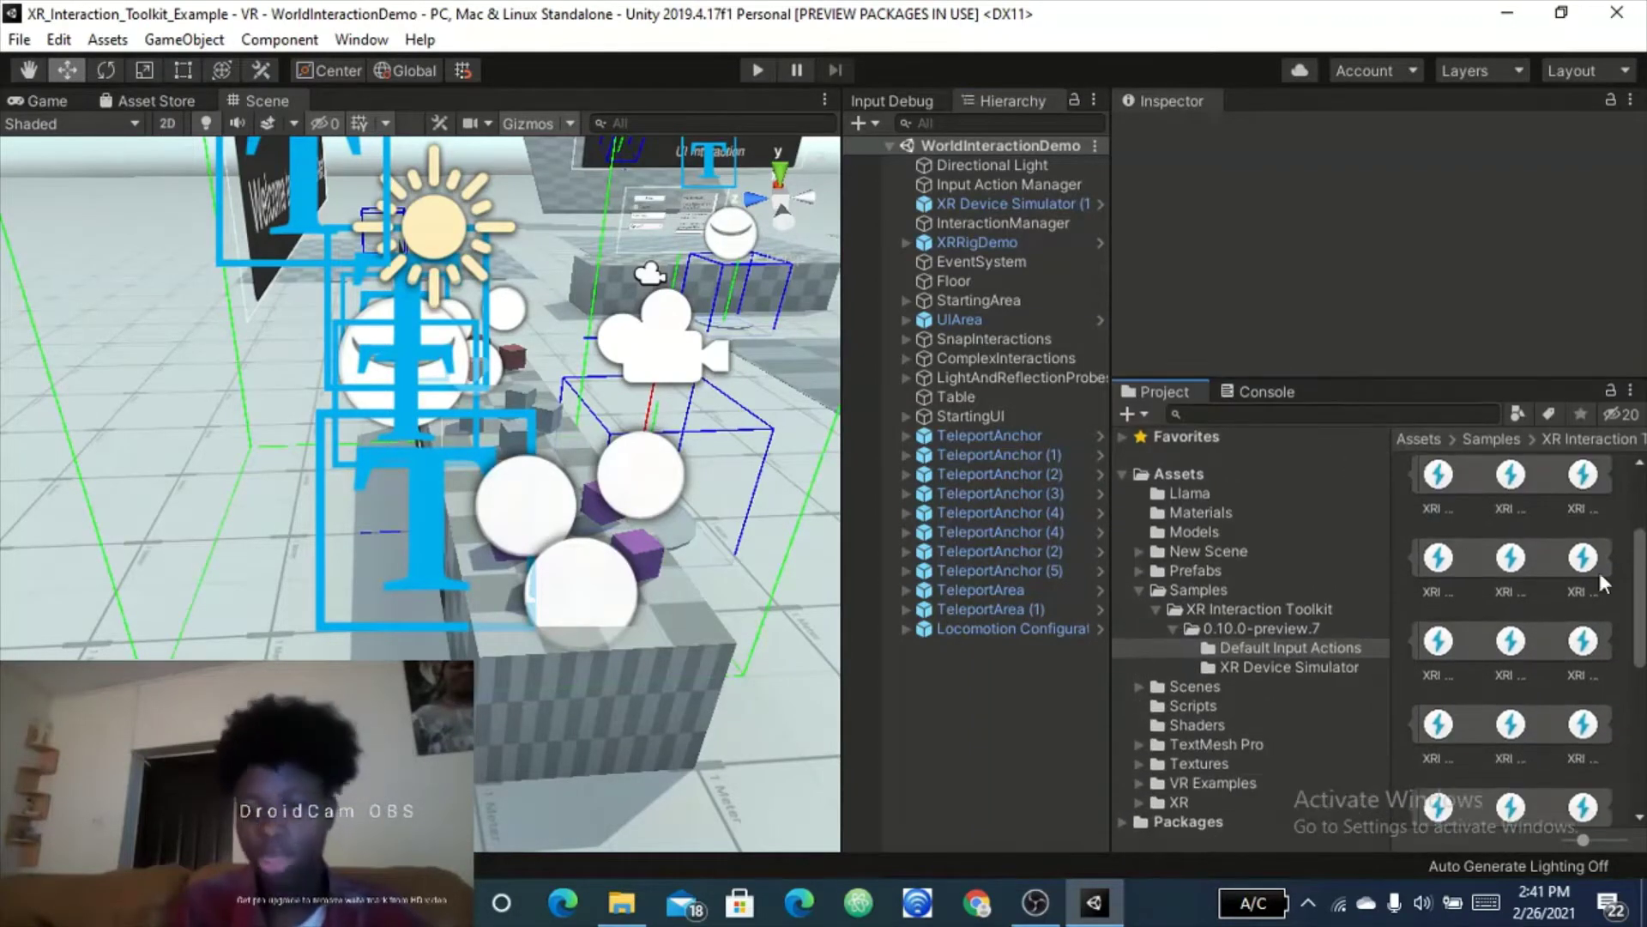
pyautogui.scroll(-2, 1597, 568)
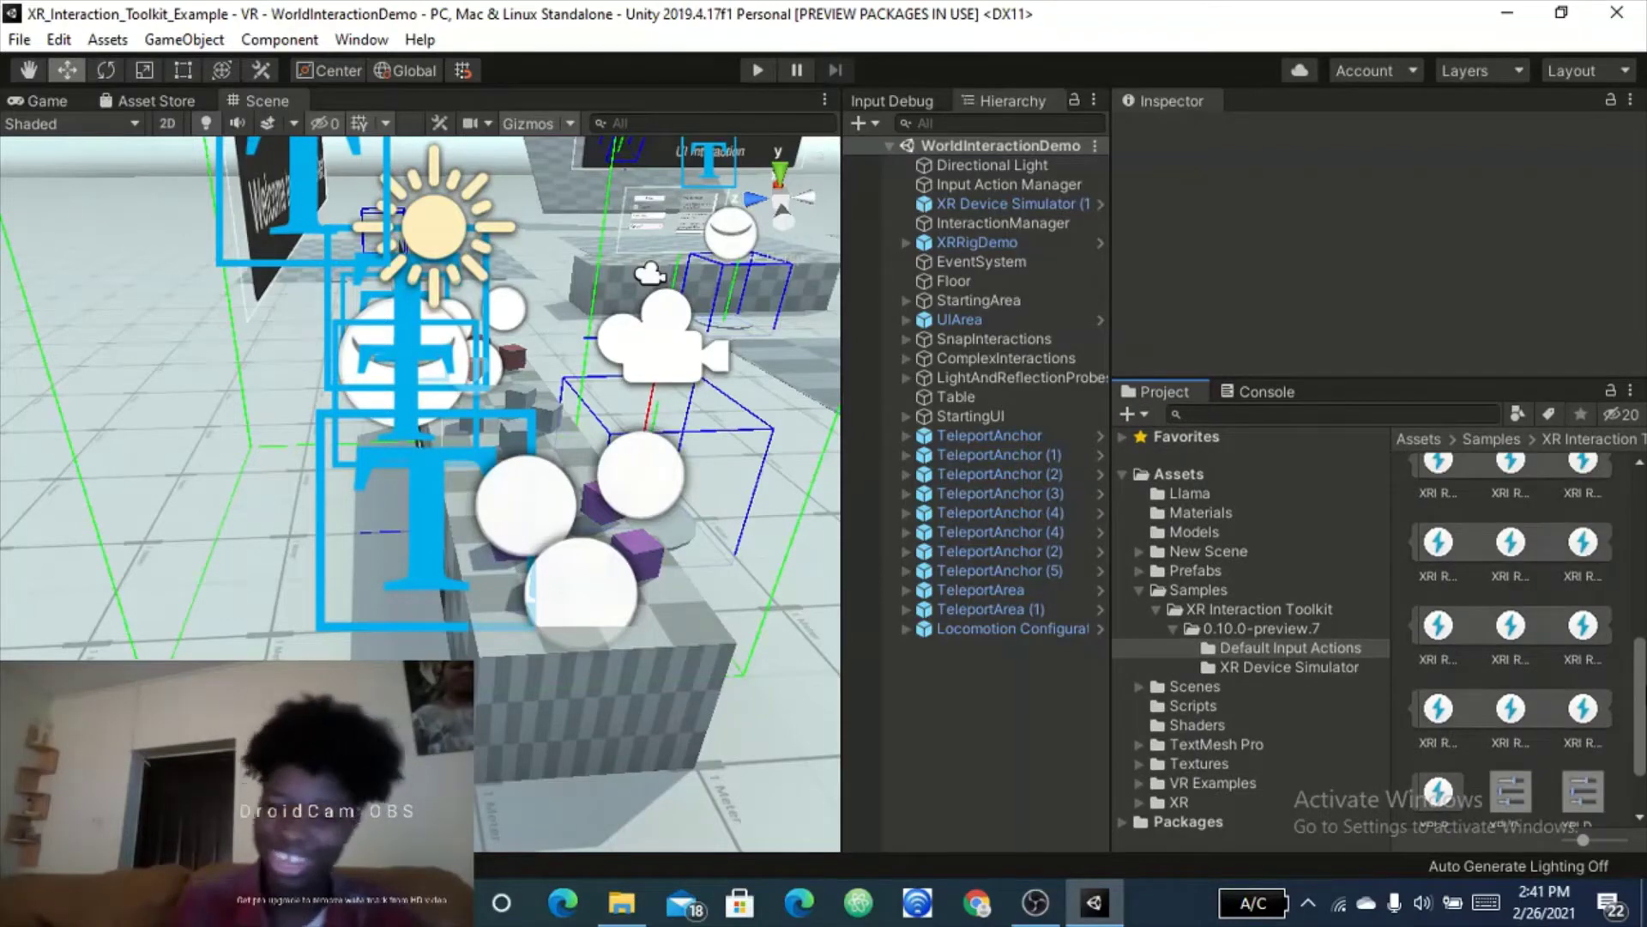
pyautogui.scroll(-1, 1527, 641)
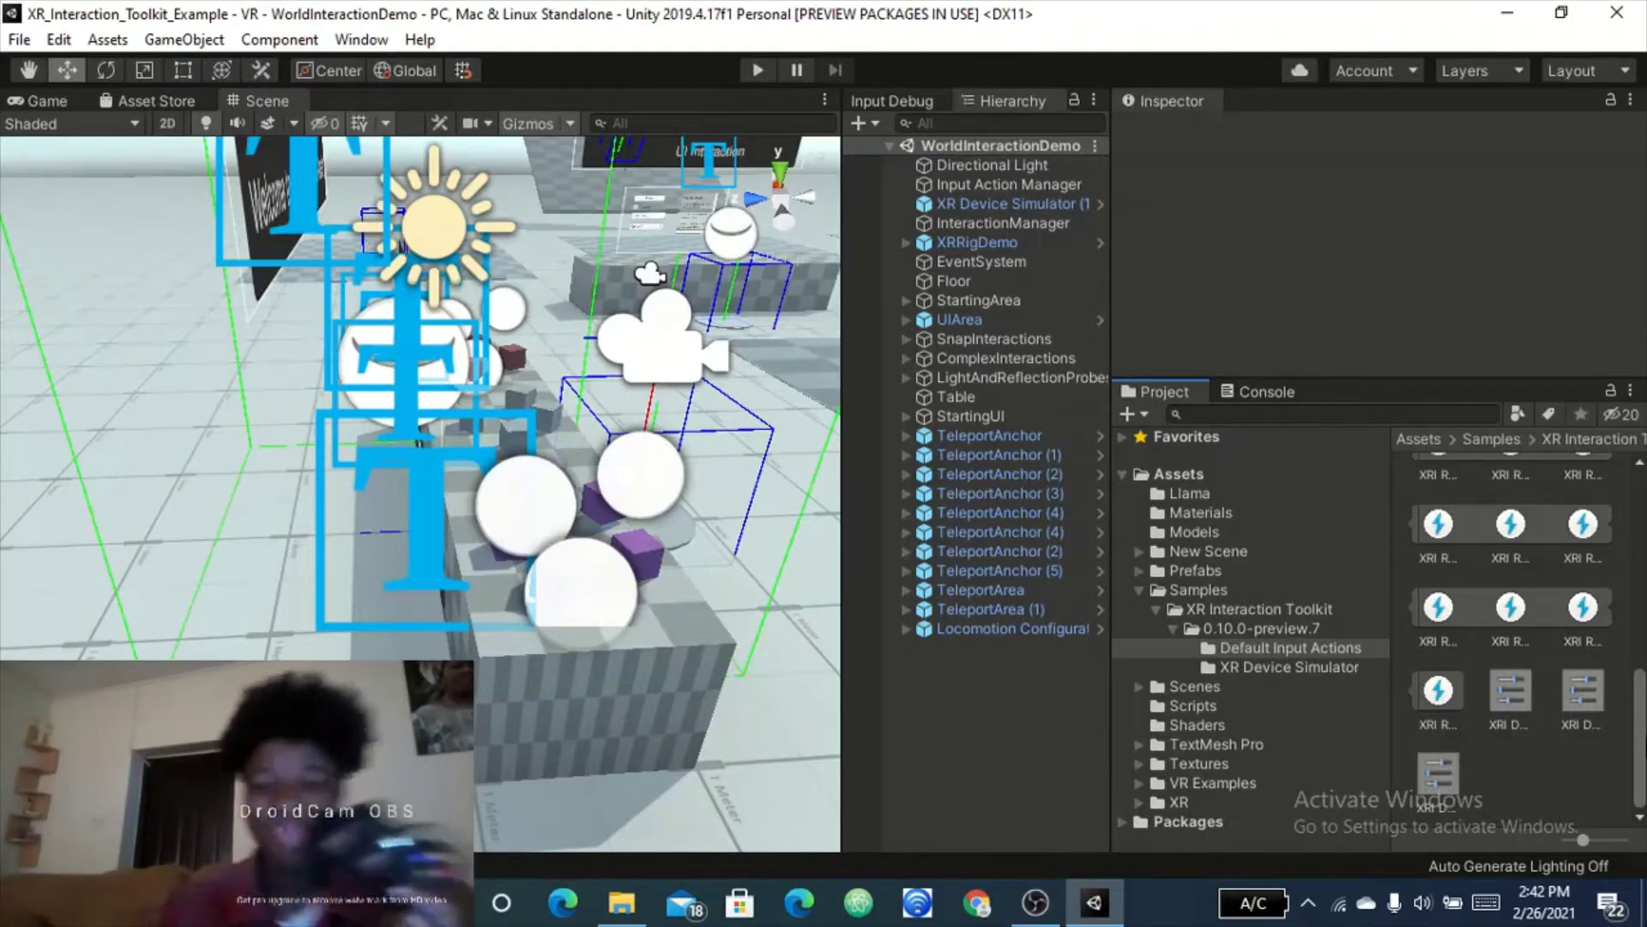
pyautogui.click(1064, 918)
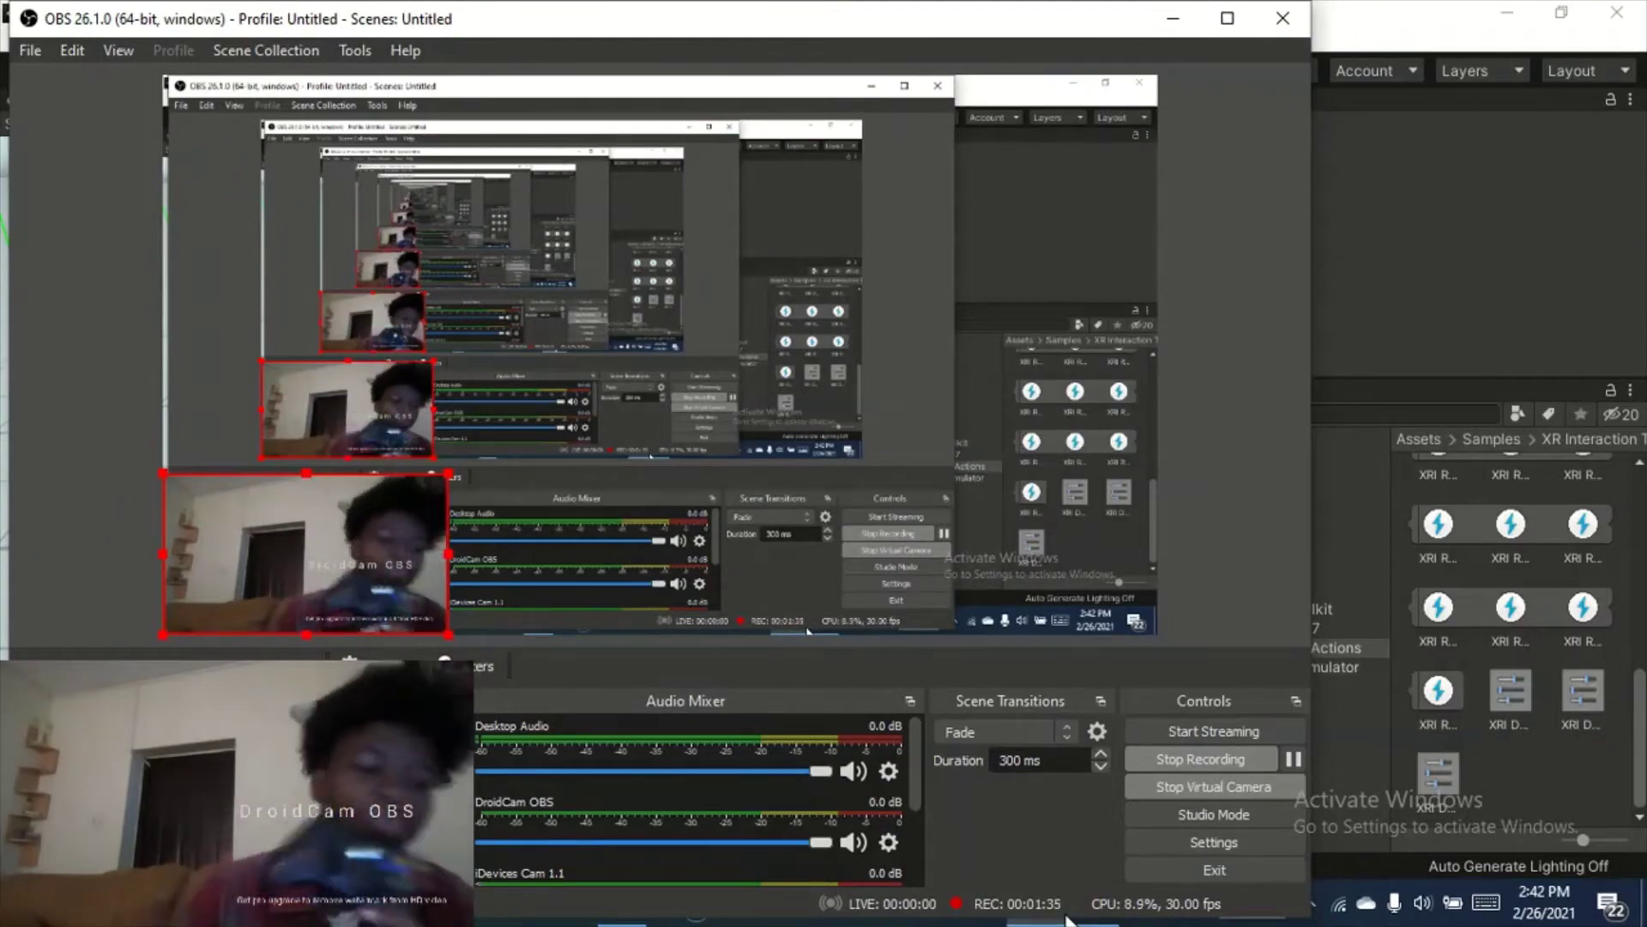
pyautogui.click(1177, 32)
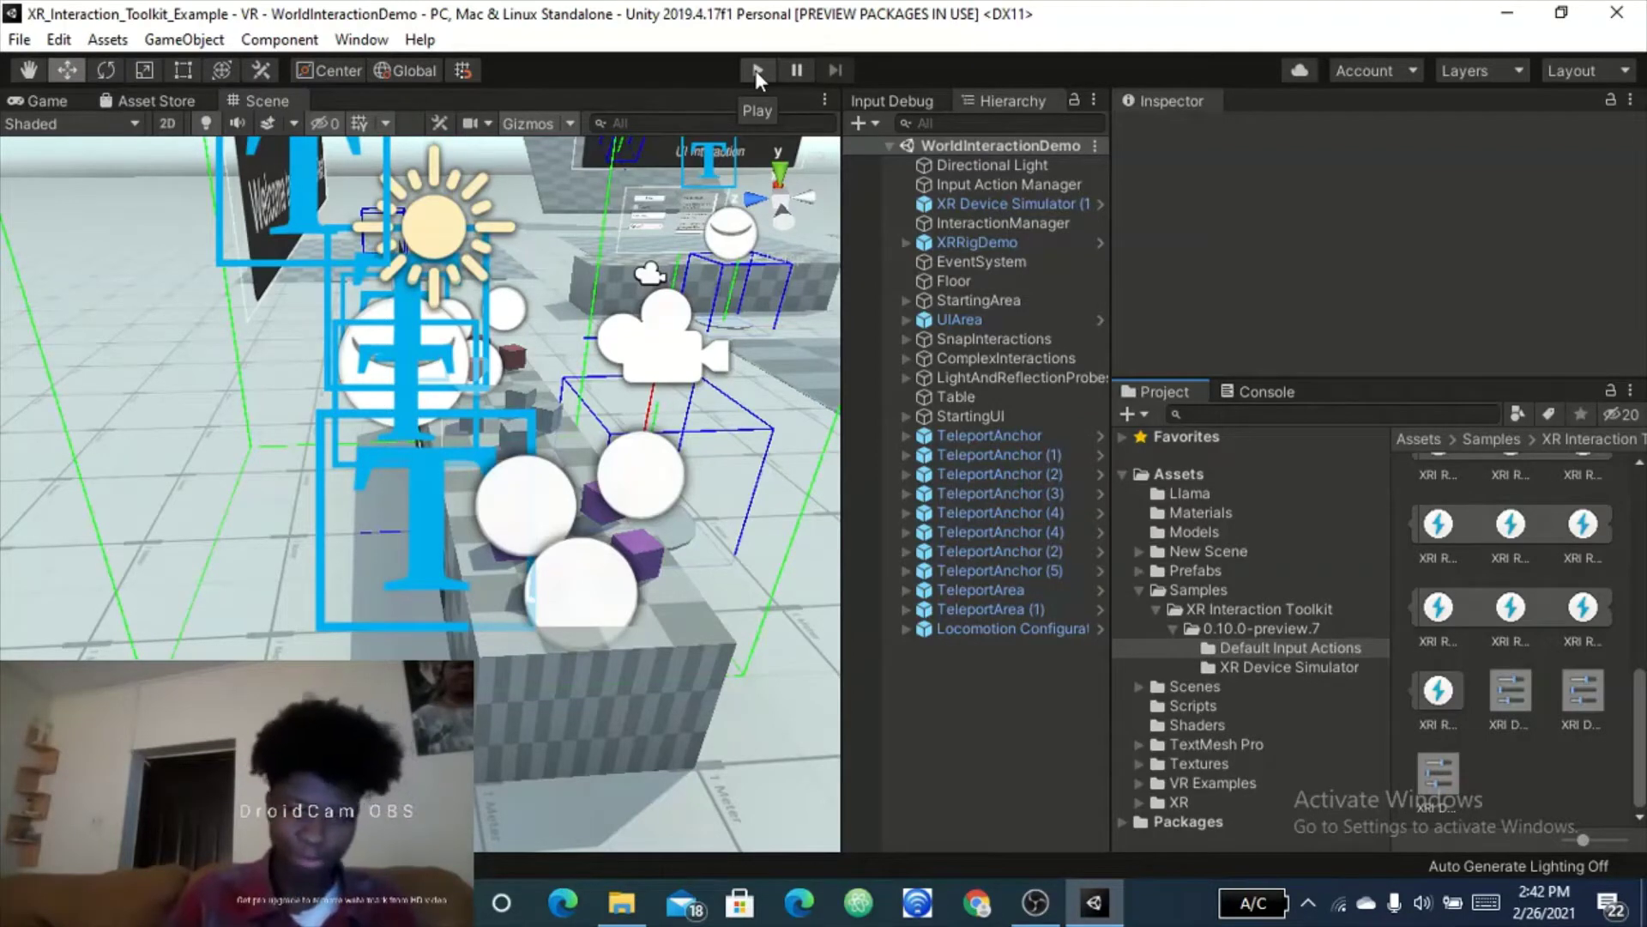
# Run the WorldInteractionDemo scene in play mode and widen the Game view slightly
pyautogui.click(997, 203)
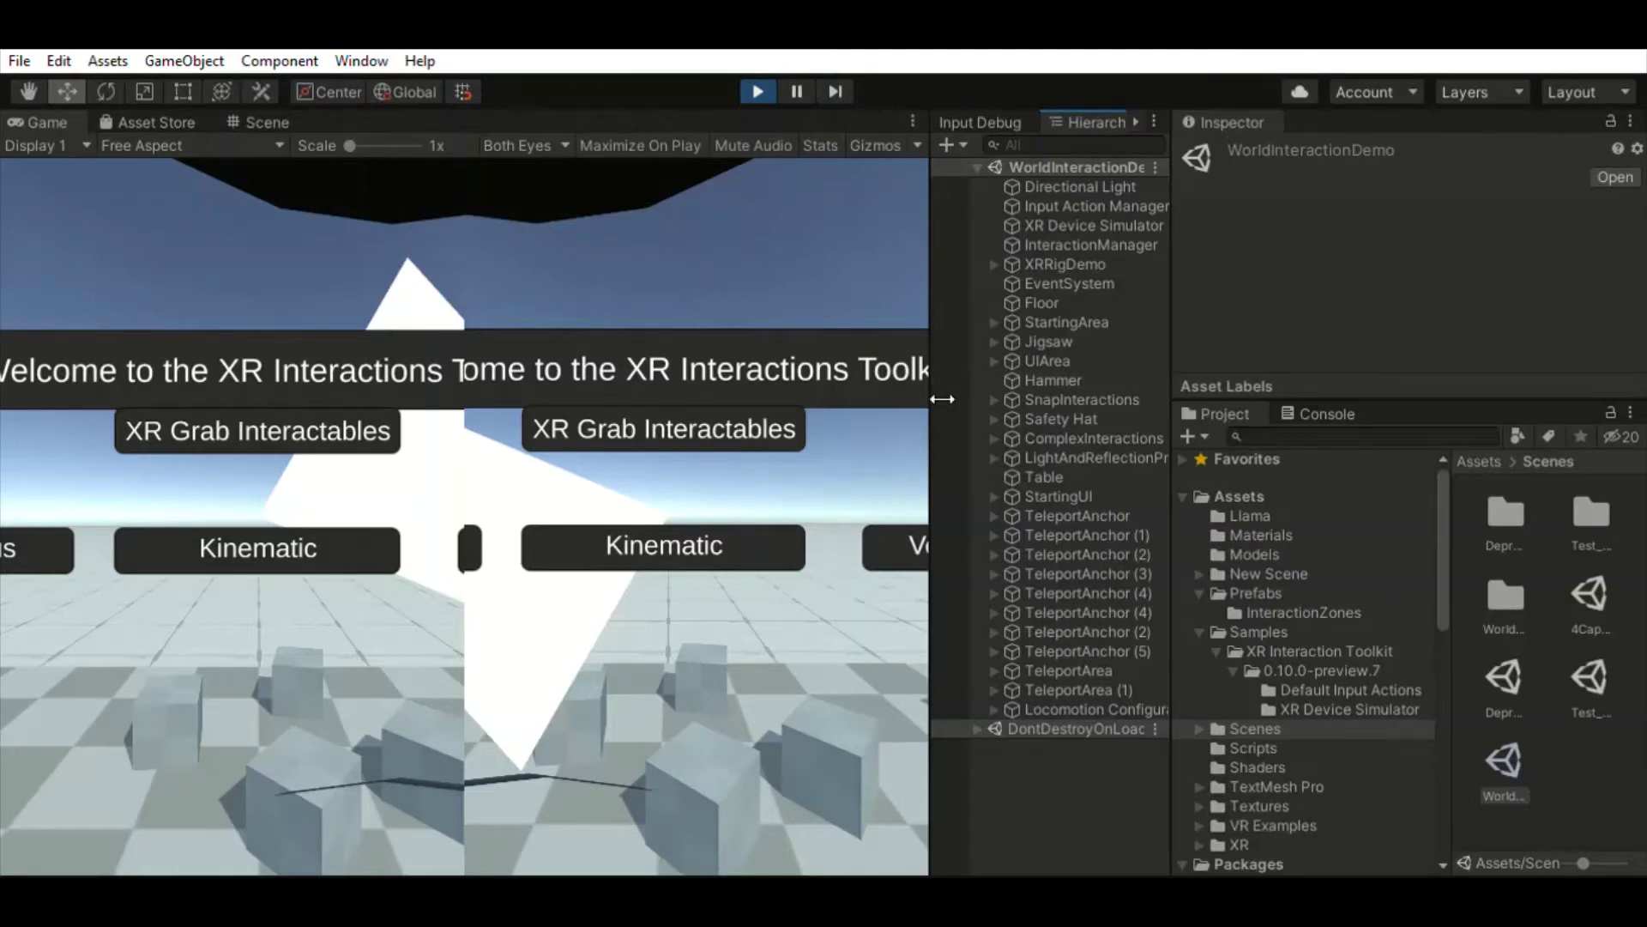
pyautogui.moveTo(942, 399)
pyautogui.mouseDown()
pyautogui.moveTo(872, 400)
pyautogui.moveTo(959, 400)
pyautogui.mouseUp()
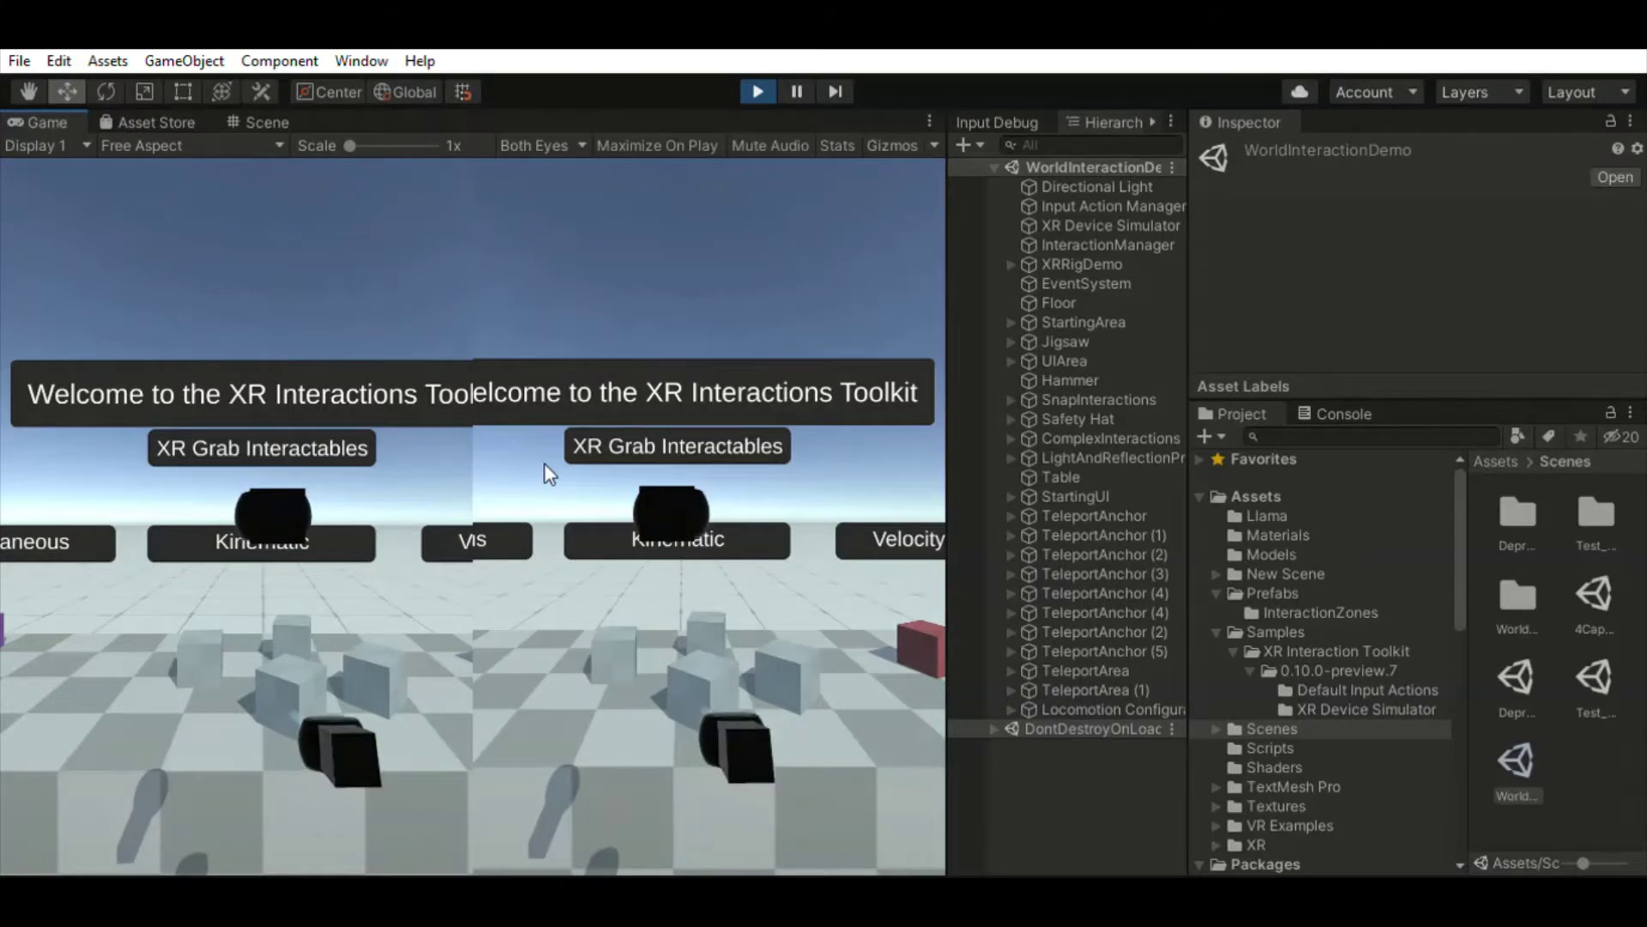
# Snap-turn the simulated XR rig in both directions to look around the demo's interaction areas
pyautogui.press('g')
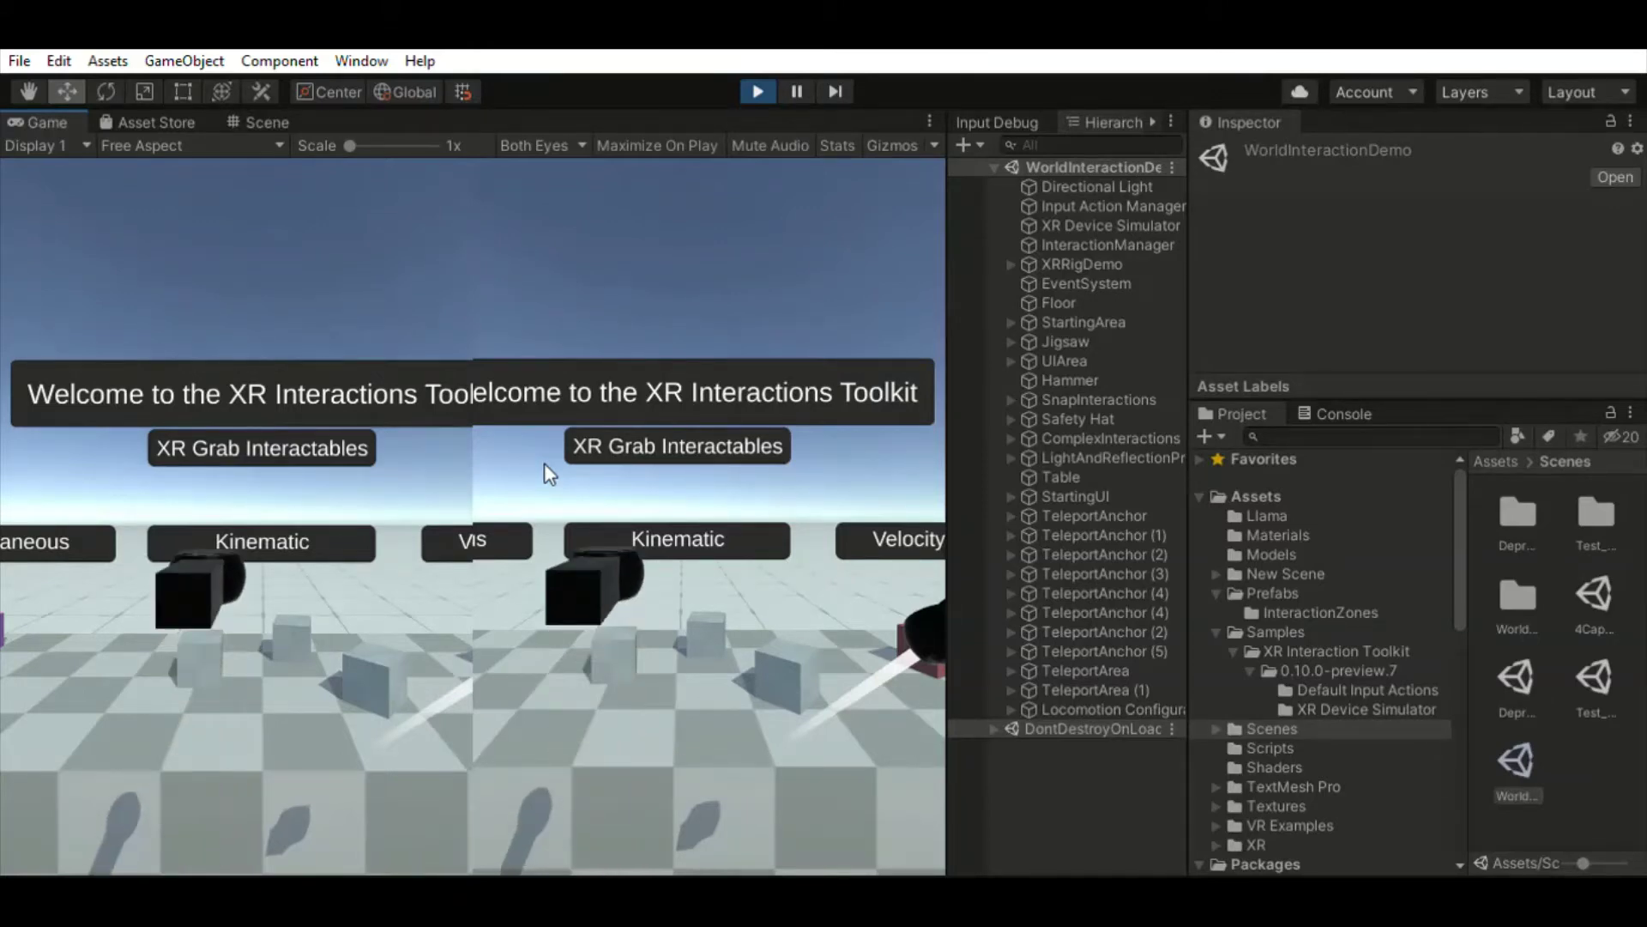
pyautogui.press('a')
pyautogui.press('a')
pyautogui.press('a')
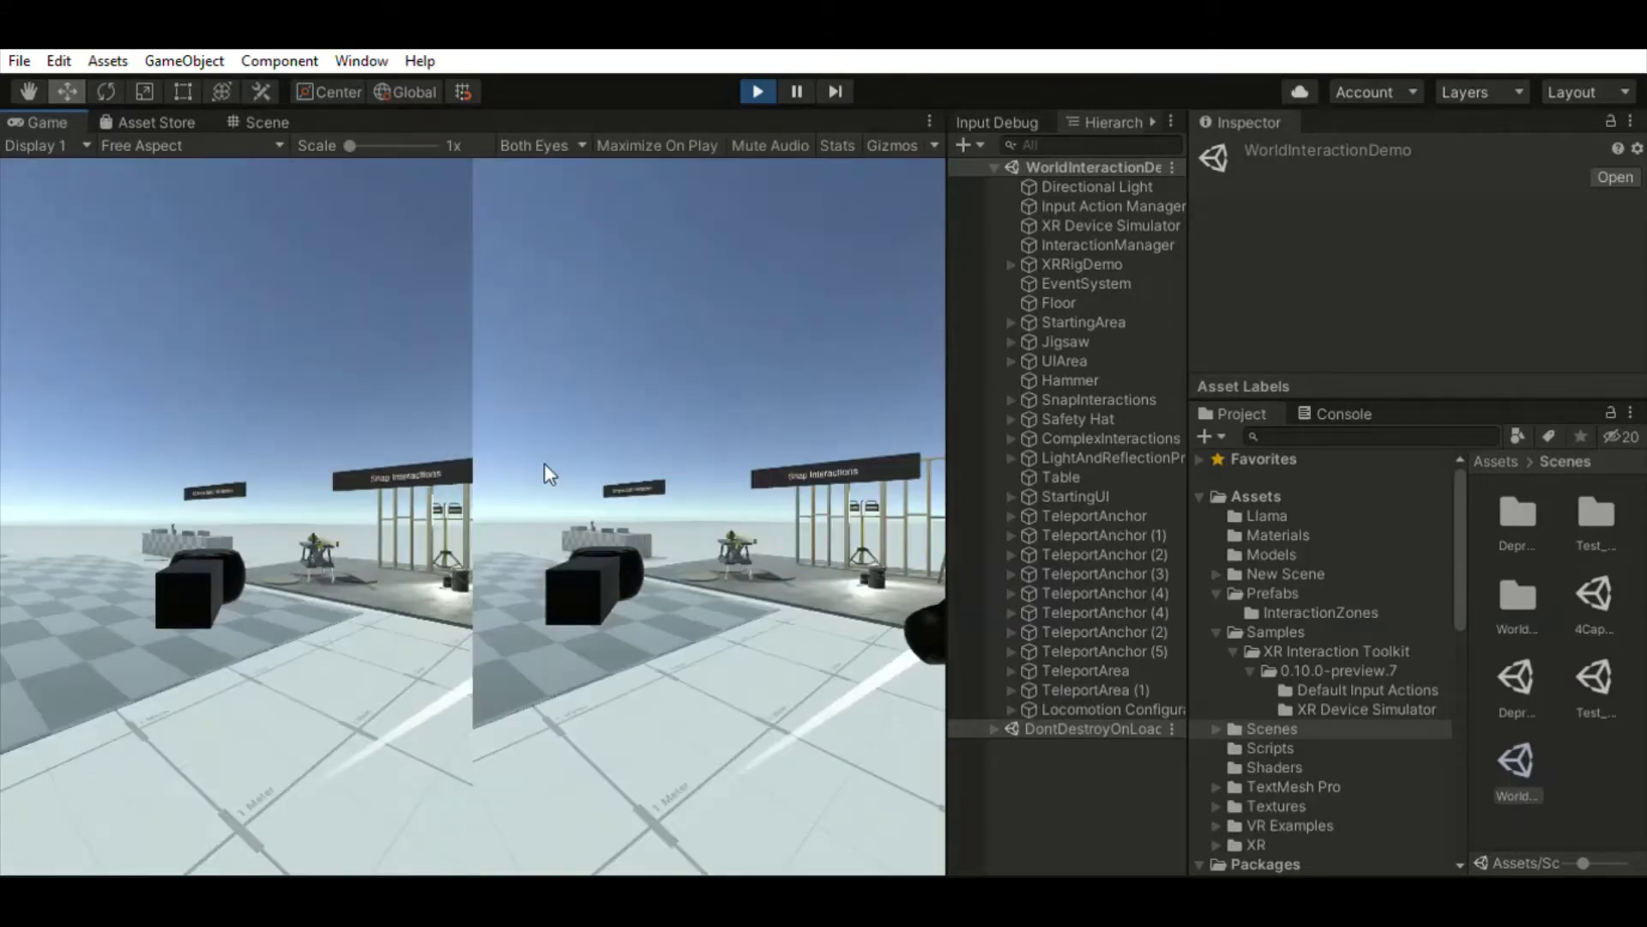
pyautogui.press('a')
pyautogui.press('a')
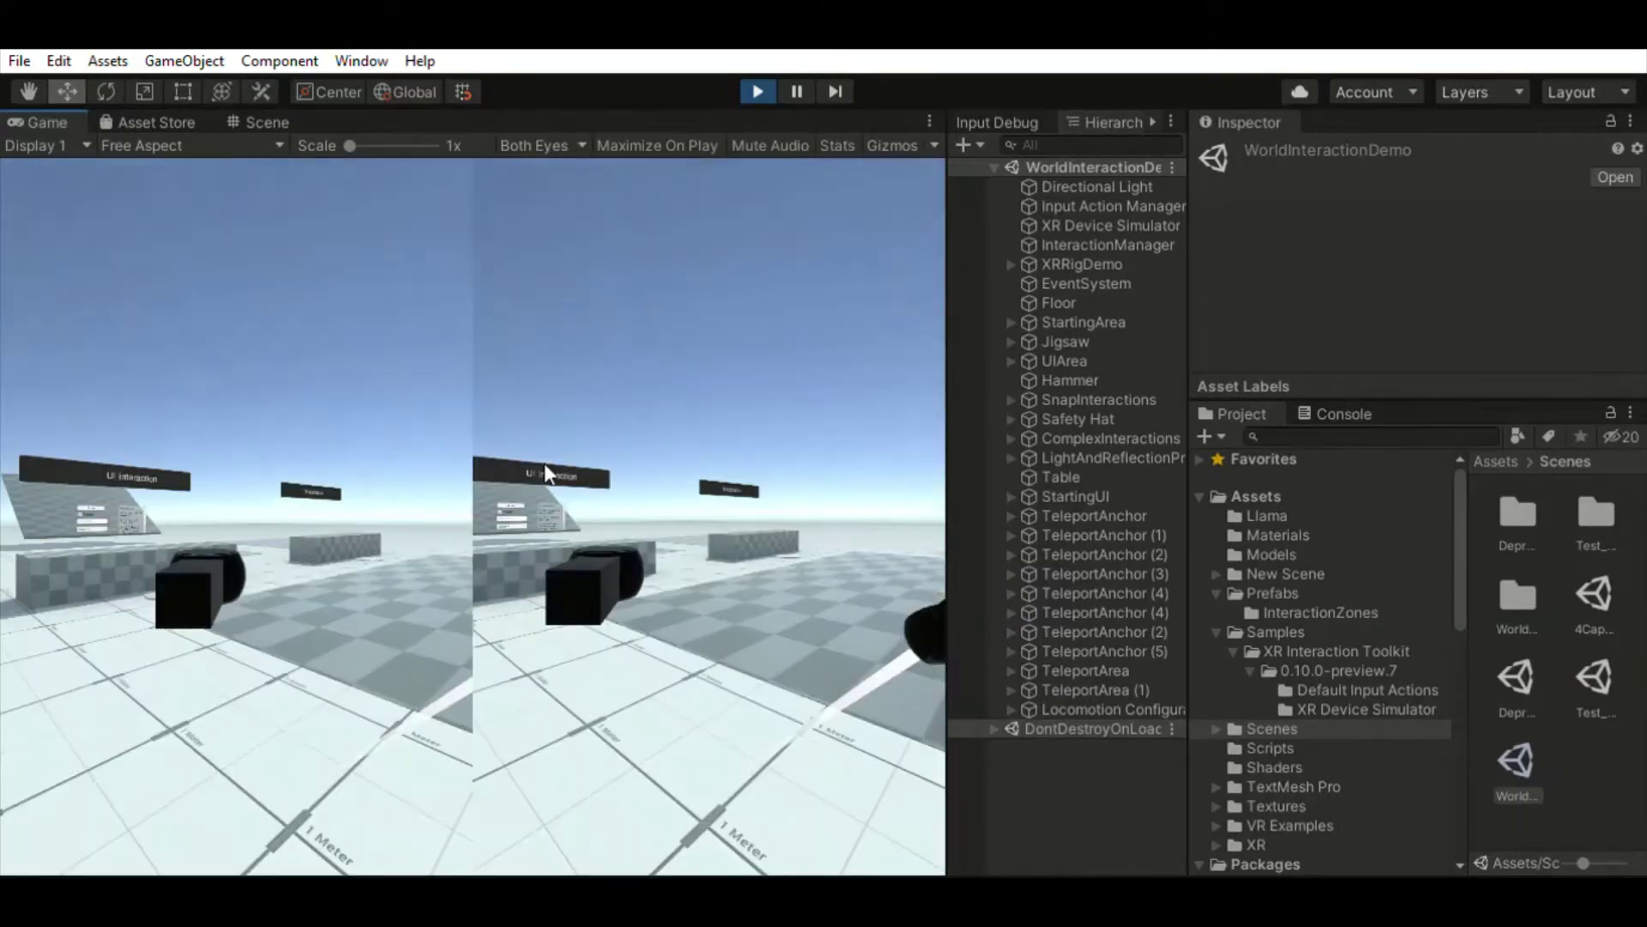
pyautogui.press('a')
pyautogui.press('d')
pyautogui.click(544, 464)
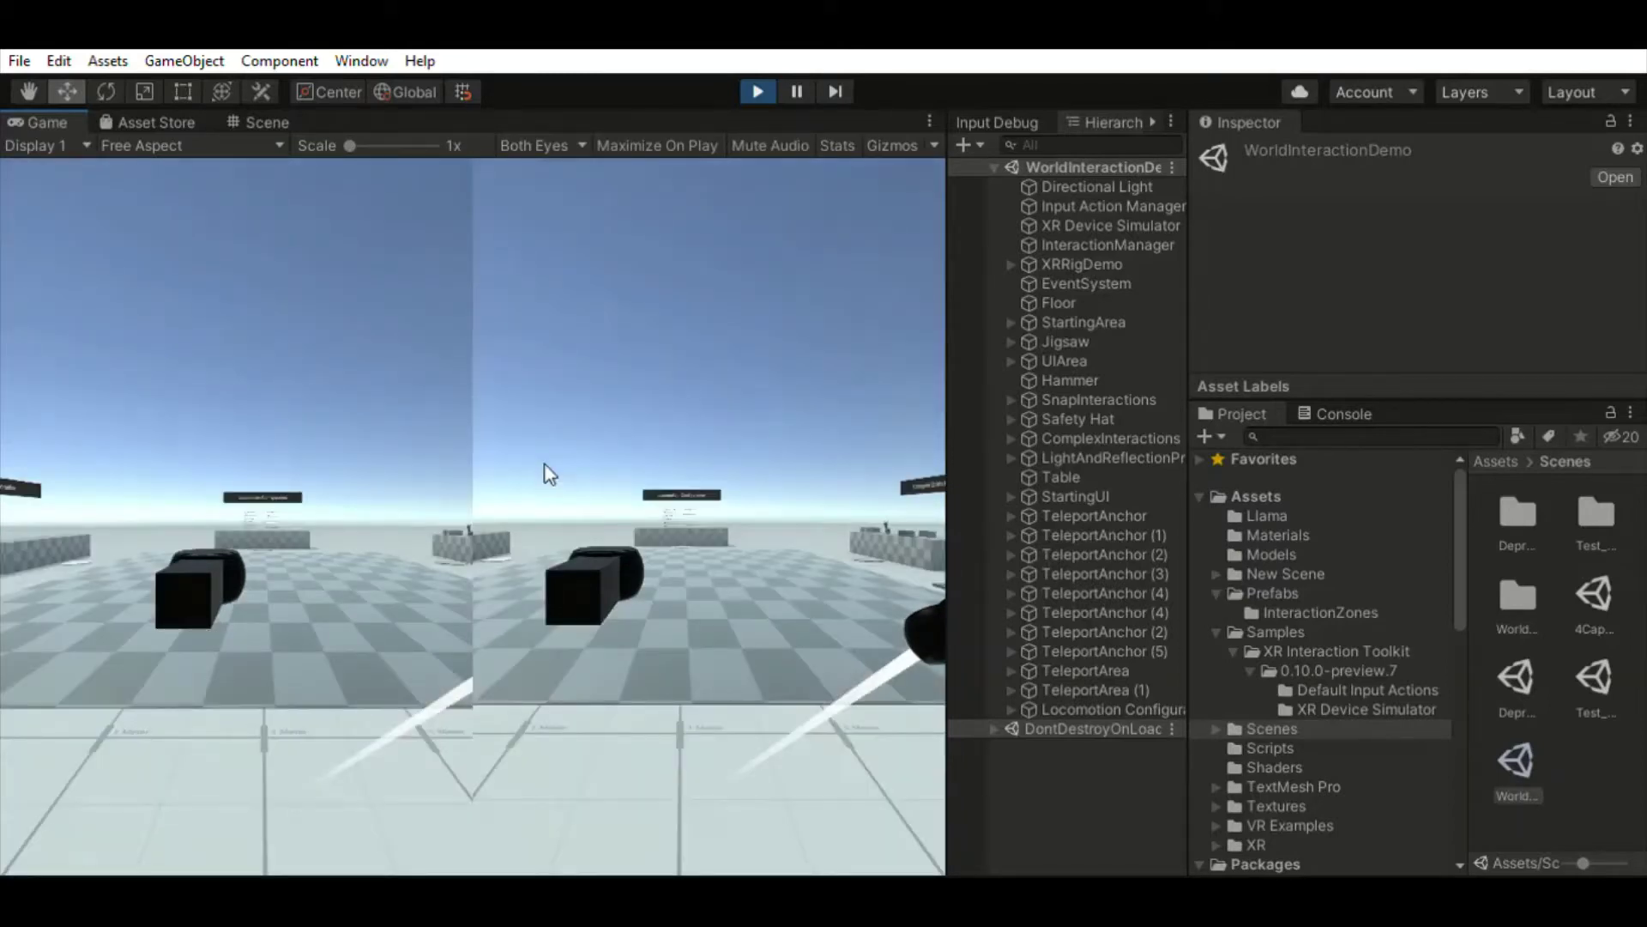
pyautogui.click(545, 465)
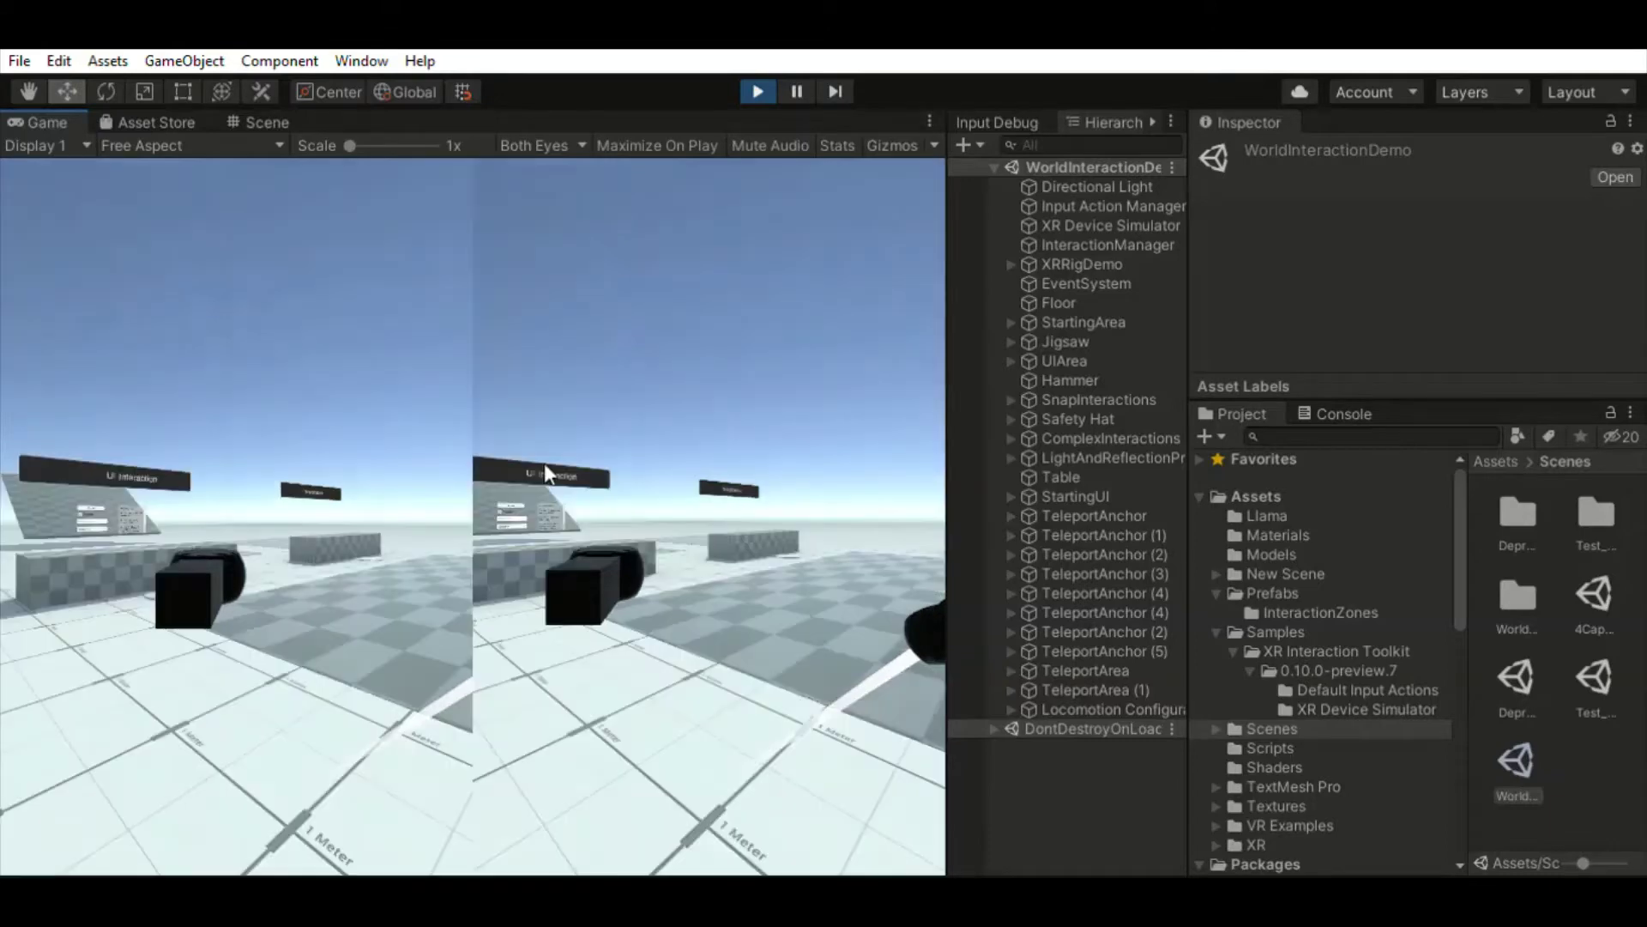
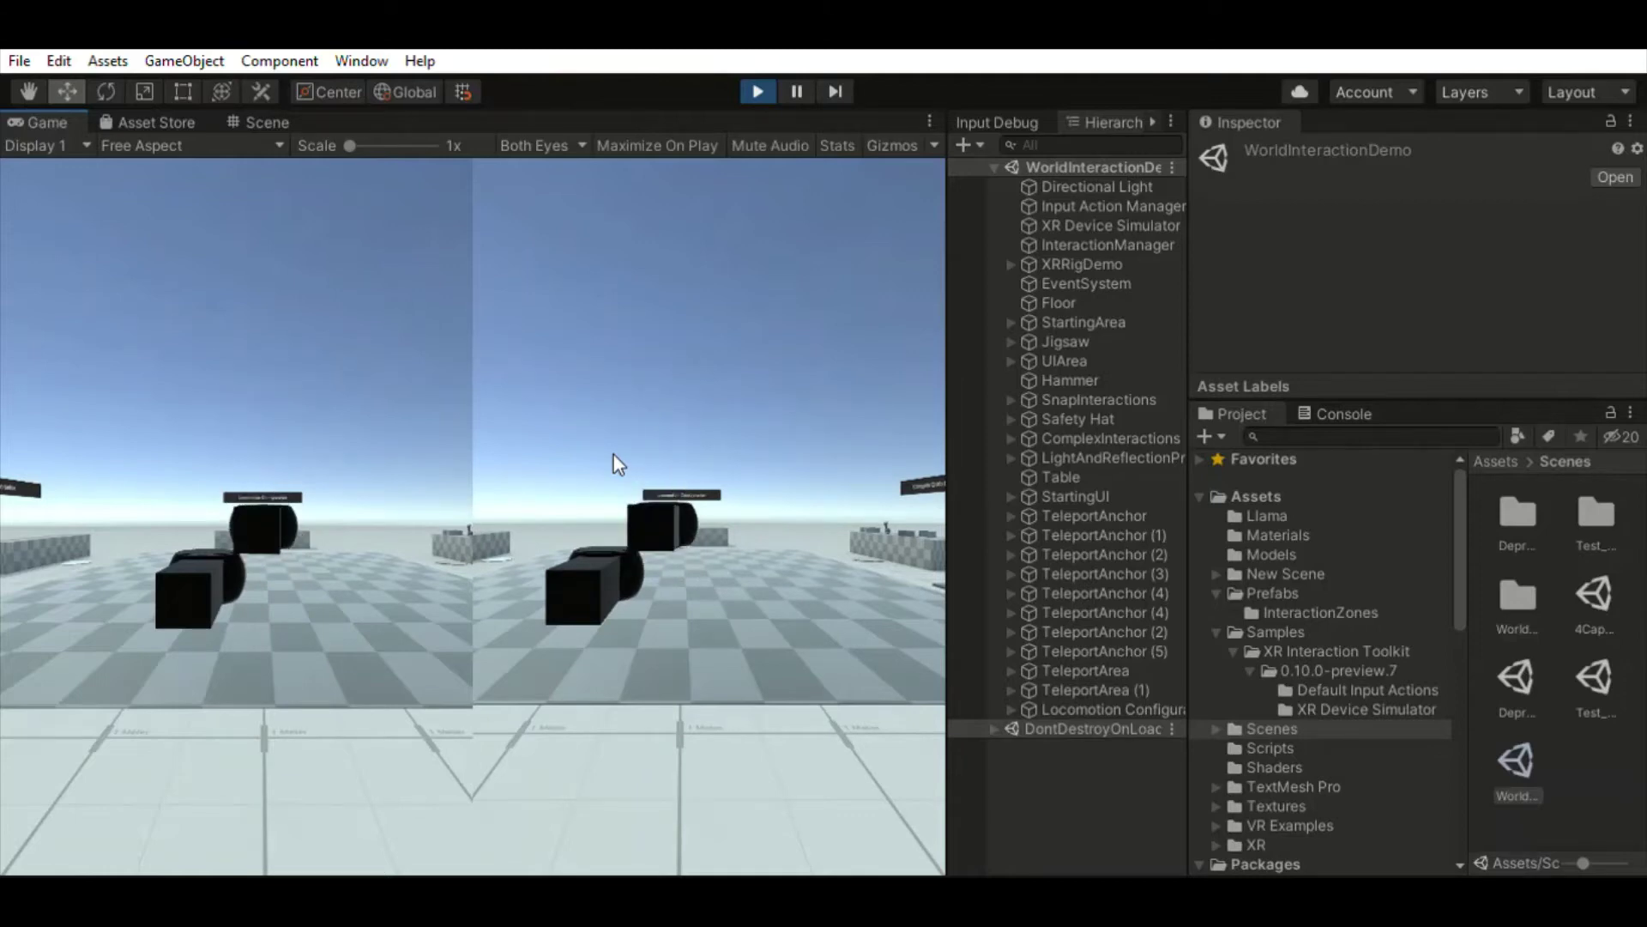
# Teleport the rig across the checkered floor to the anchor in front of the Locomotion Configuration panel
pyautogui.press('w')
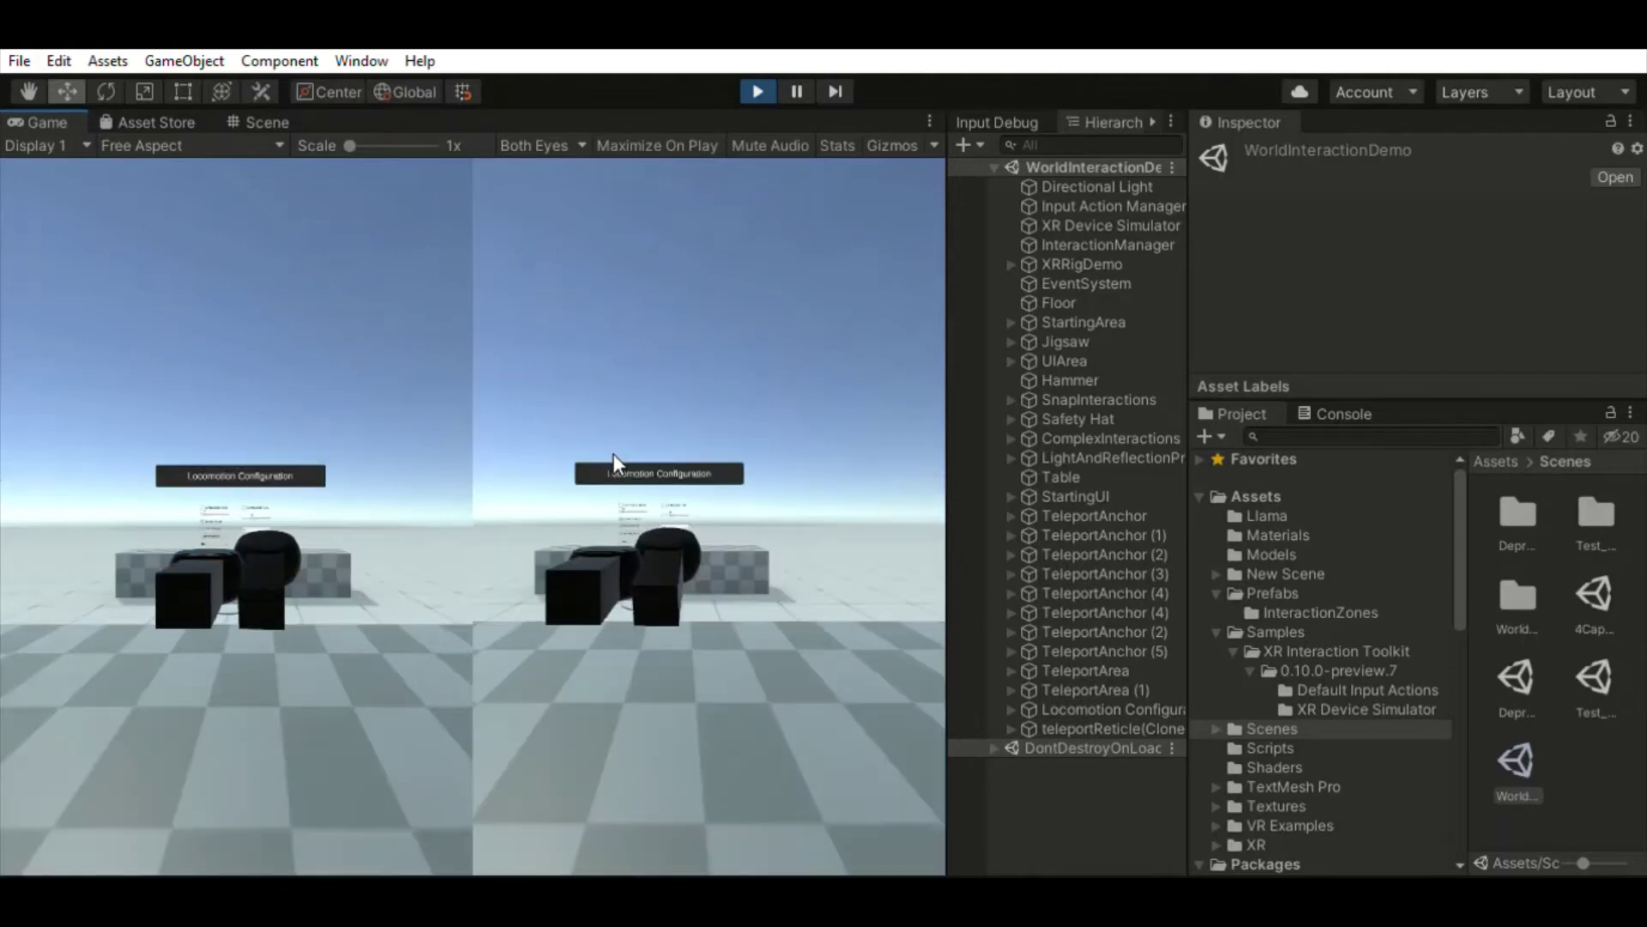
pyautogui.press('w')
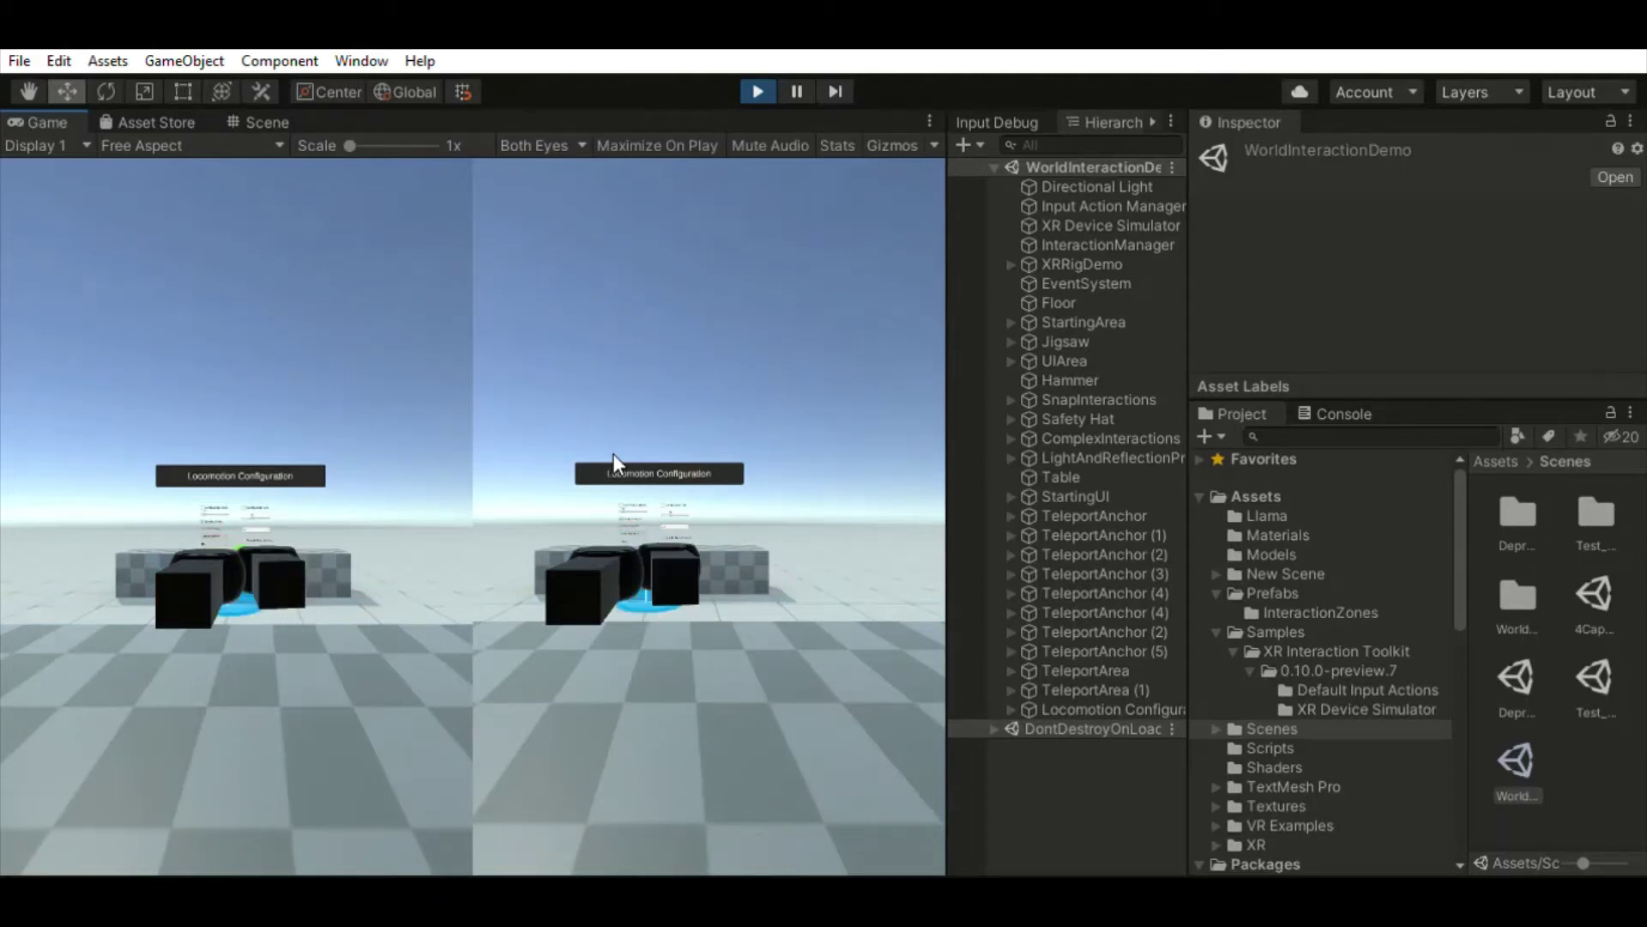
pyautogui.press('g')
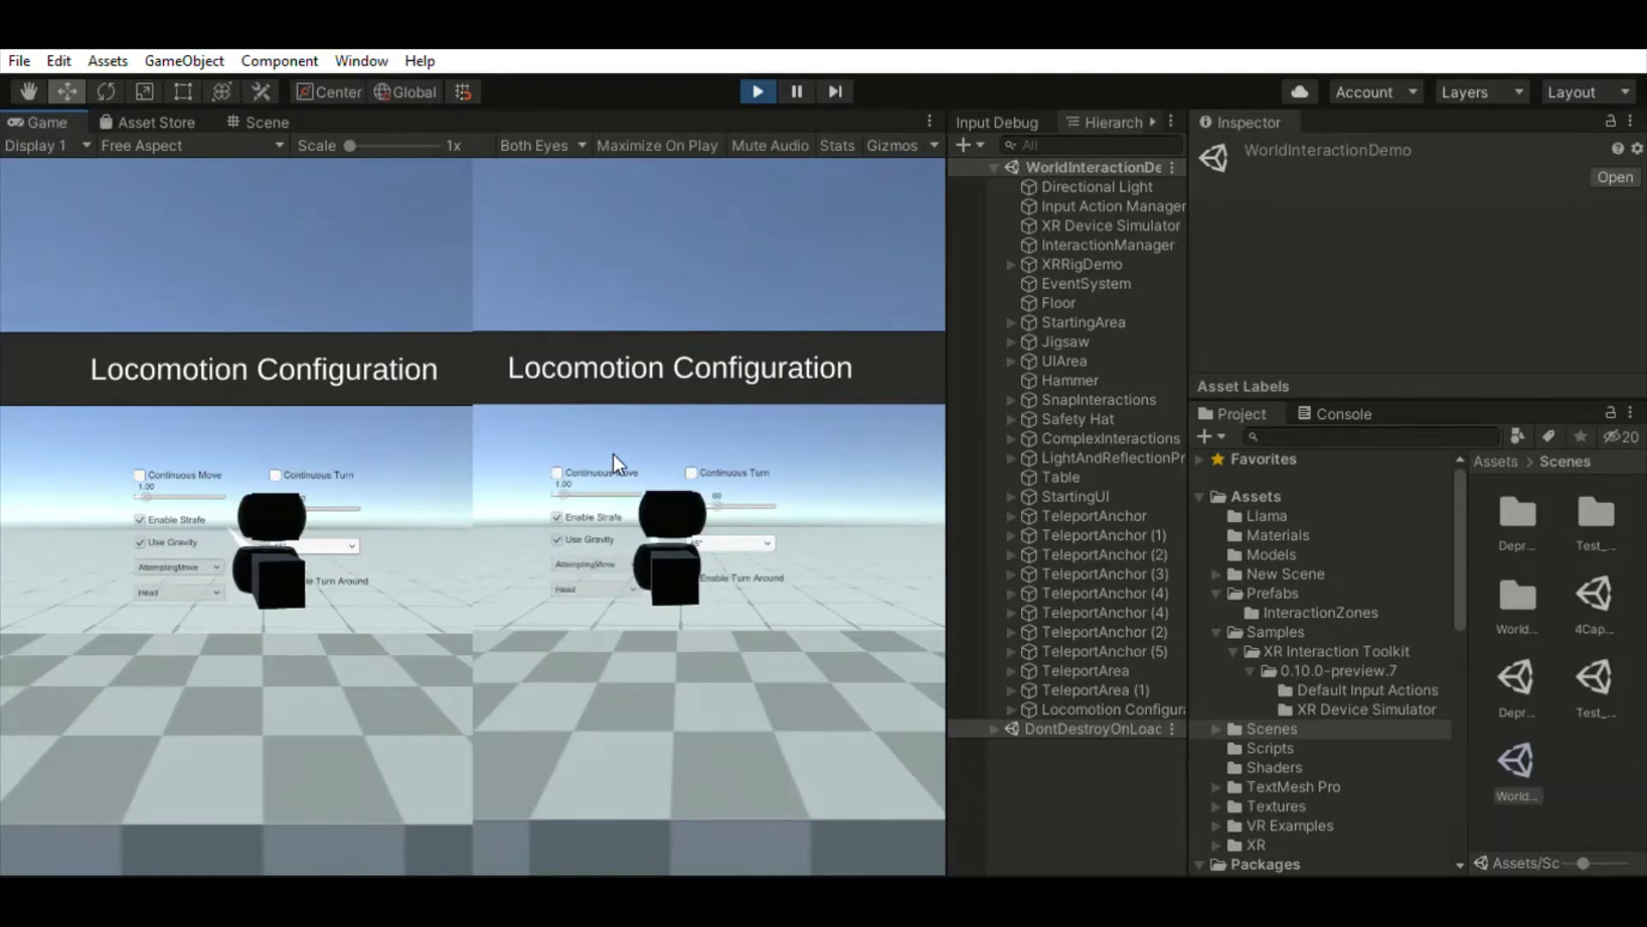
# Reorient the simulated controllers and snap-turn the rig to view the stations around the Locomotion Configuration area
pyautogui.hotkey('shift', 'e')
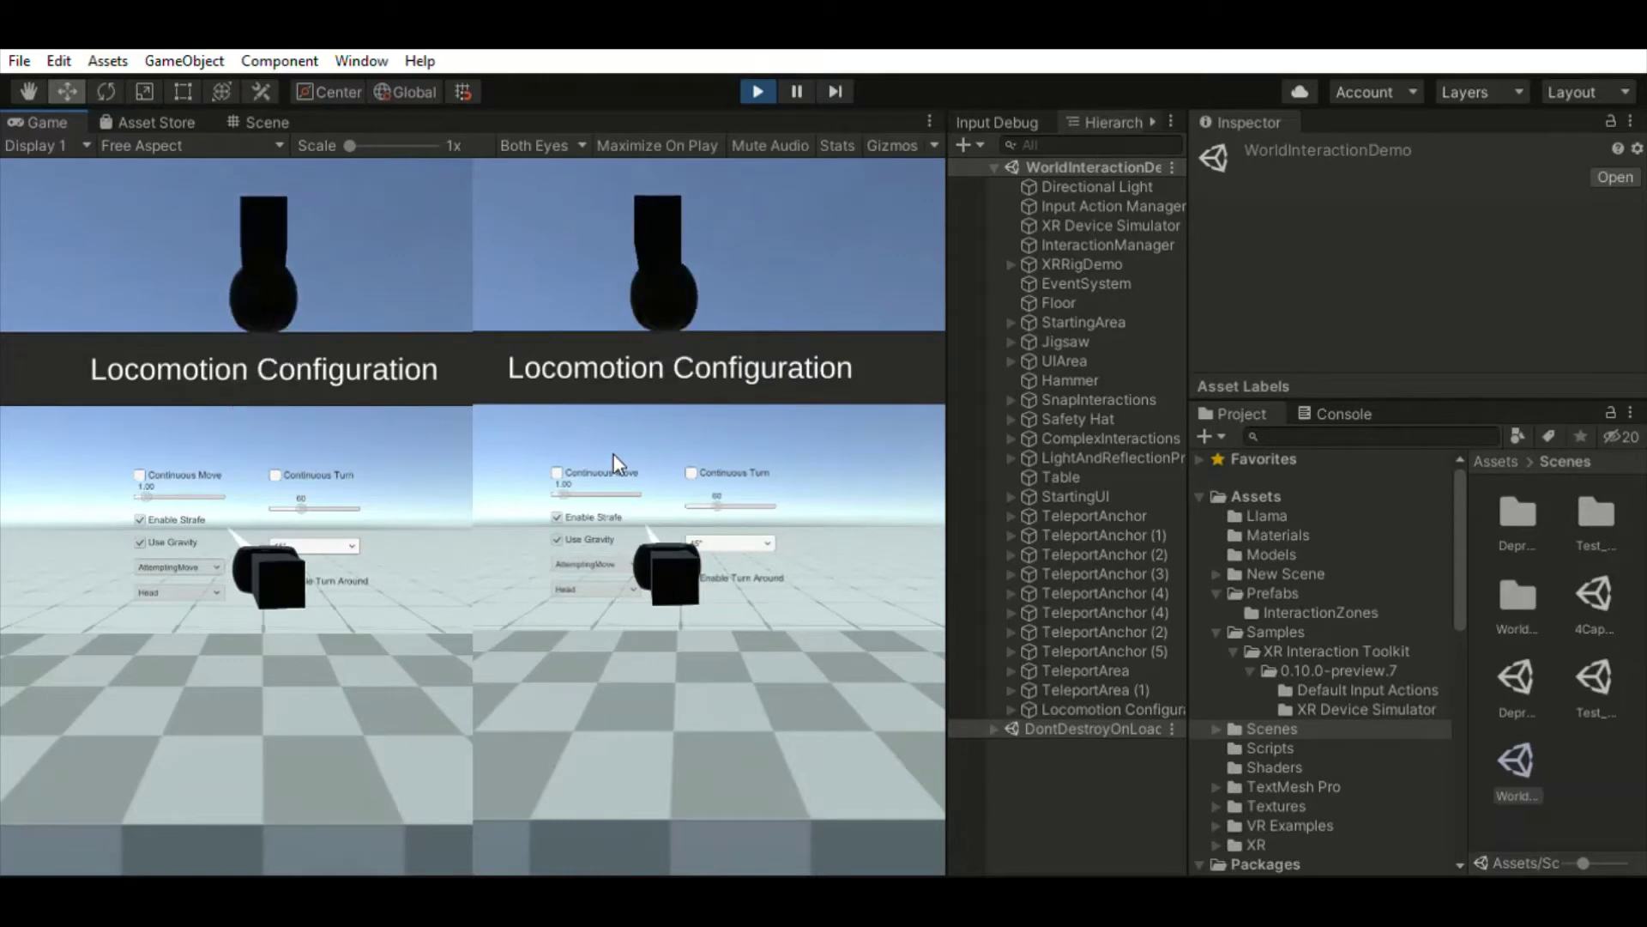
pyautogui.hotkey('ctrl', 'space')
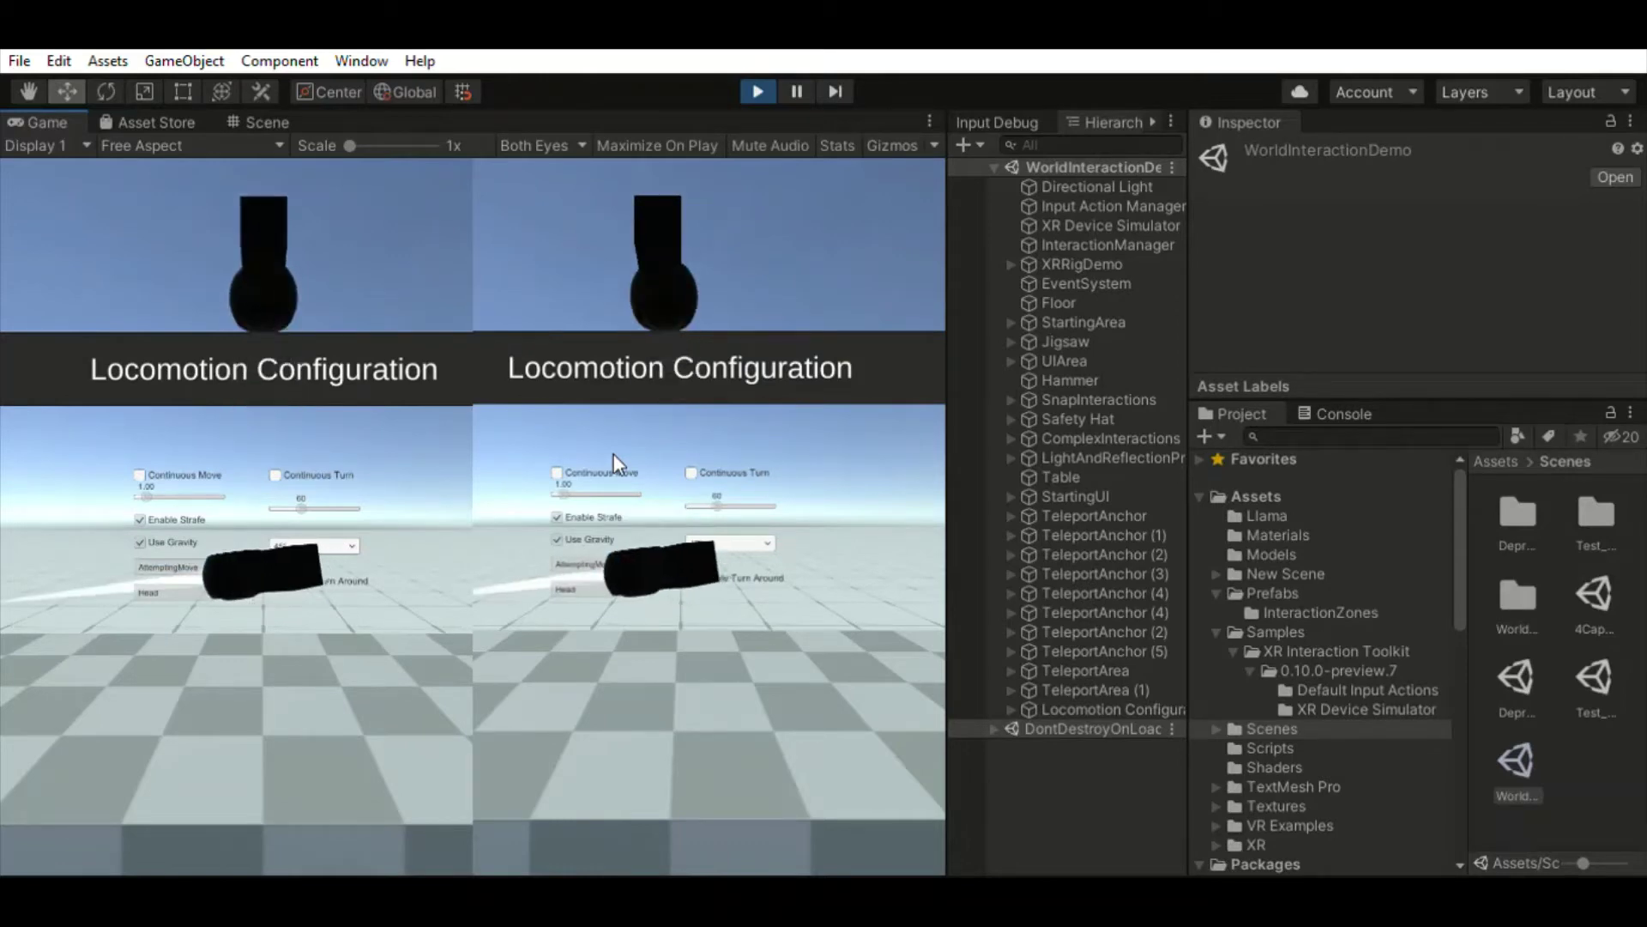
pyautogui.press('a')
pyautogui.press('a')
pyautogui.press('a')
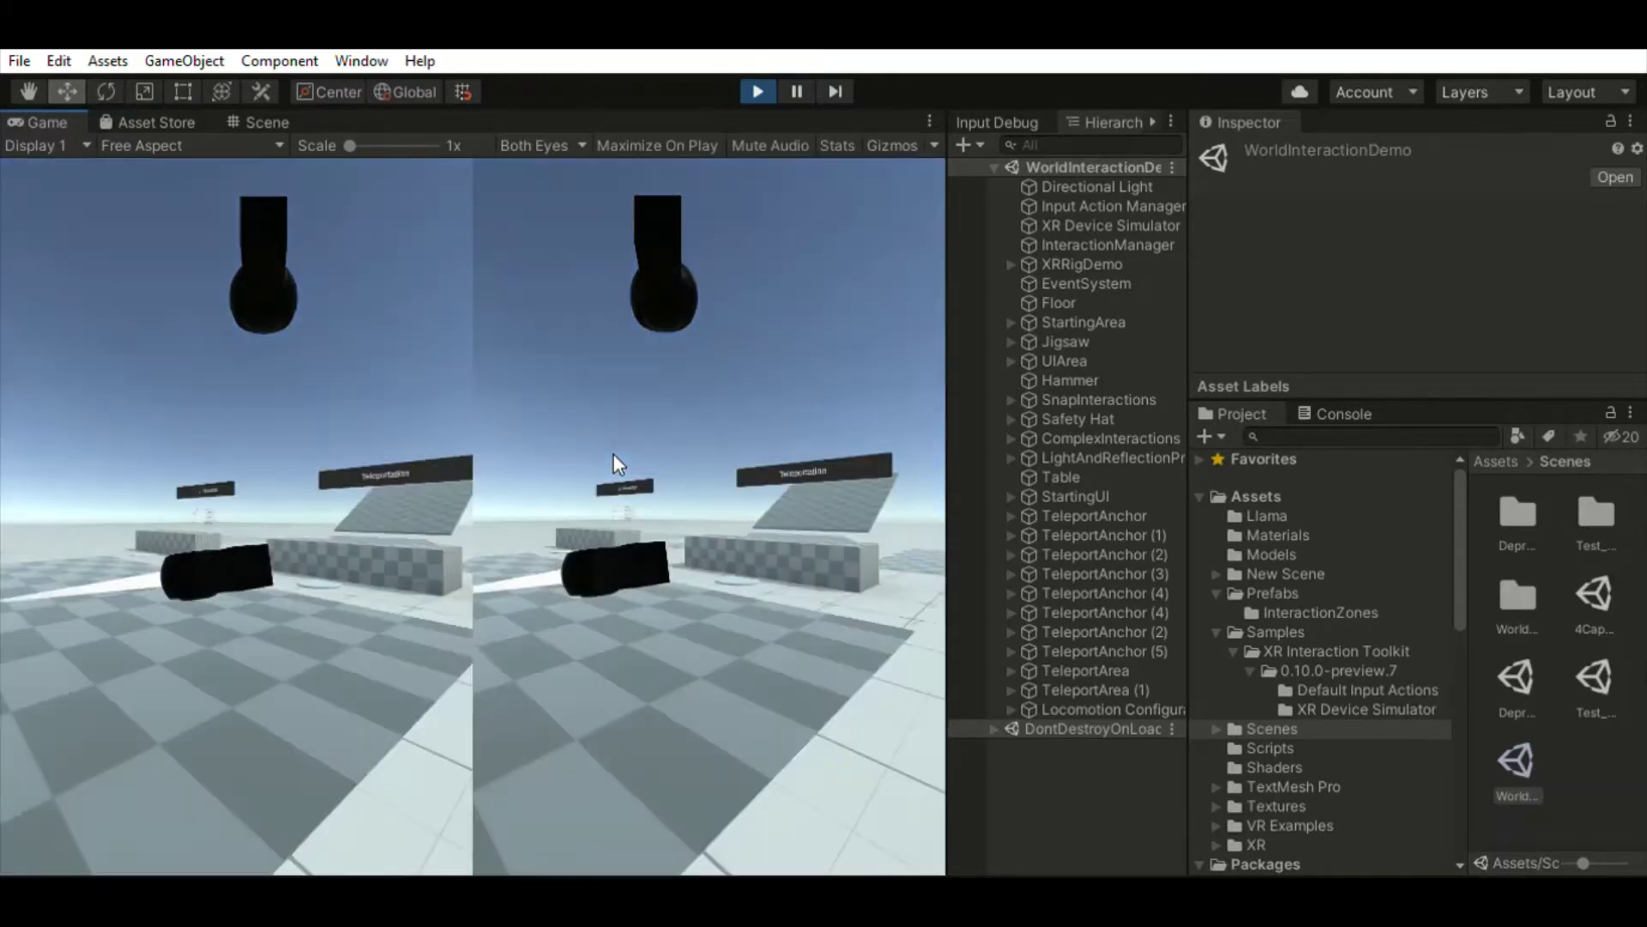
pyautogui.press('a')
pyautogui.press('d')
pyautogui.press('a')
pyautogui.press('a')
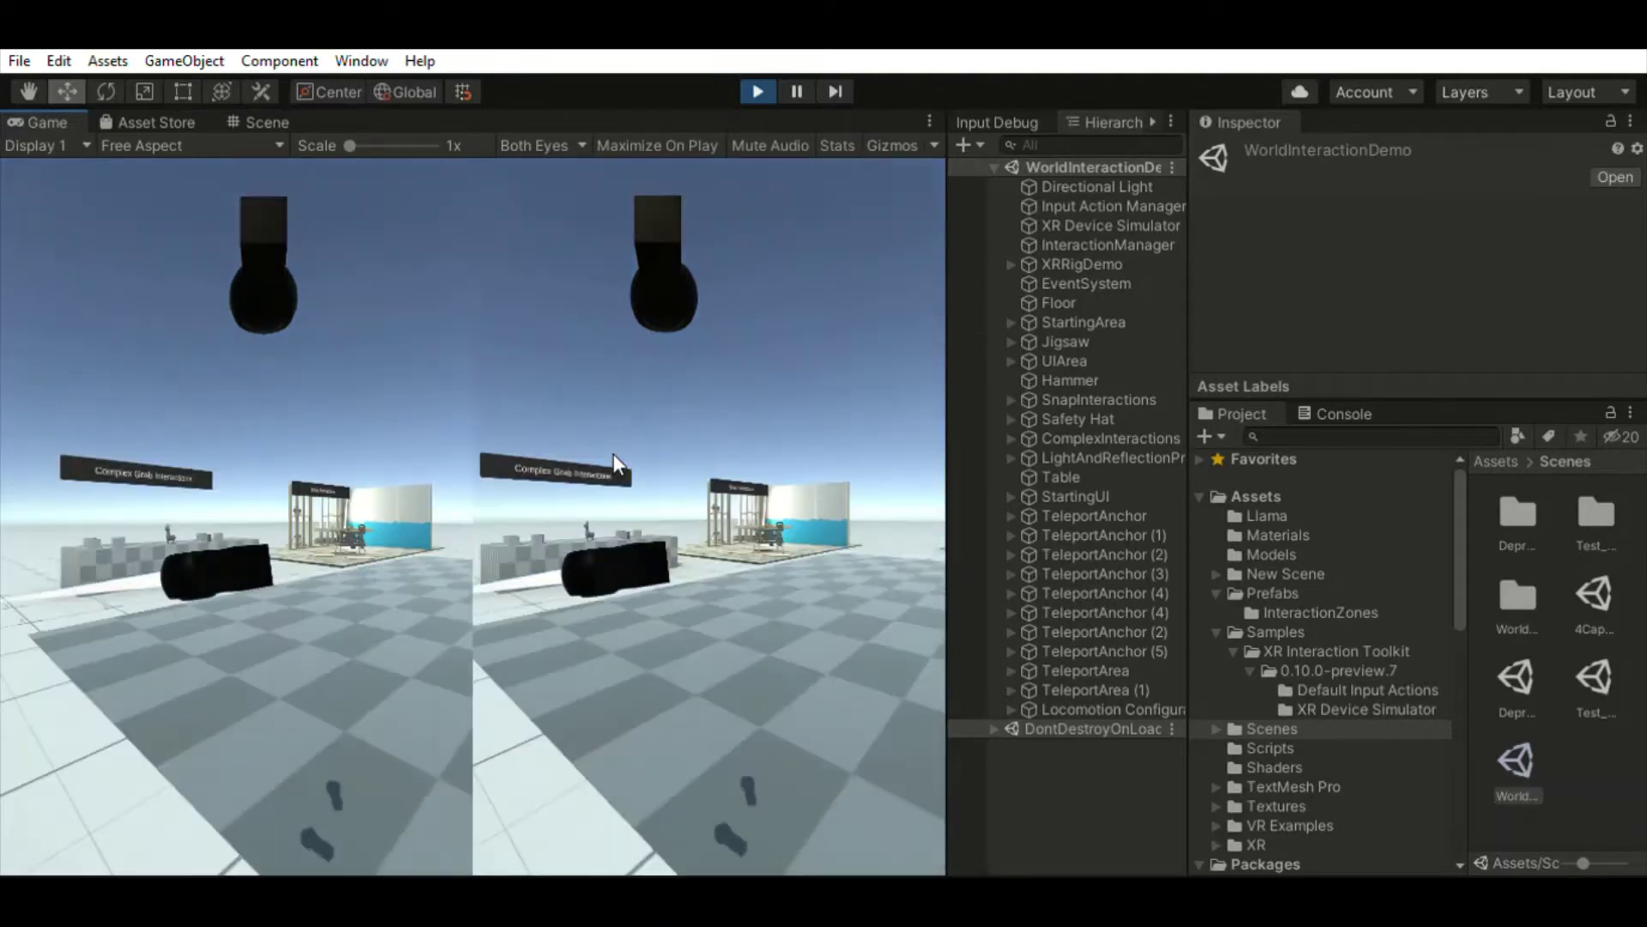
pyautogui.press('d')
pyautogui.press('a')
# Teleport the rig across the checkered floor toward the UI Interaction station and straighten the simulated controller
pyautogui.press('w')
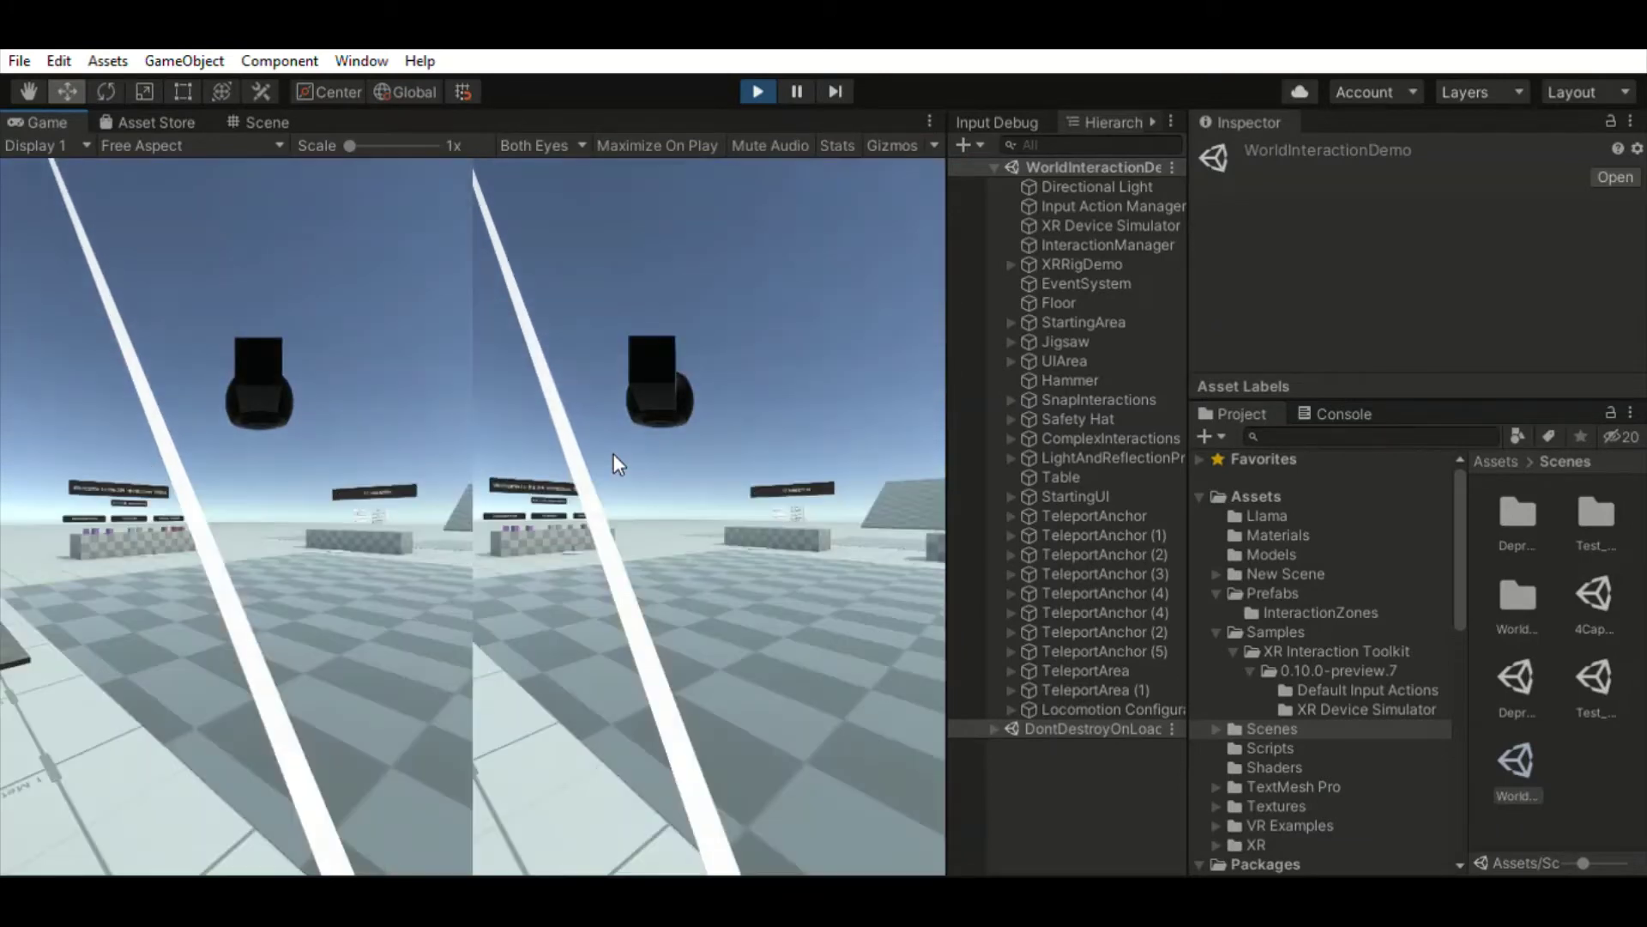
pyautogui.press('d')
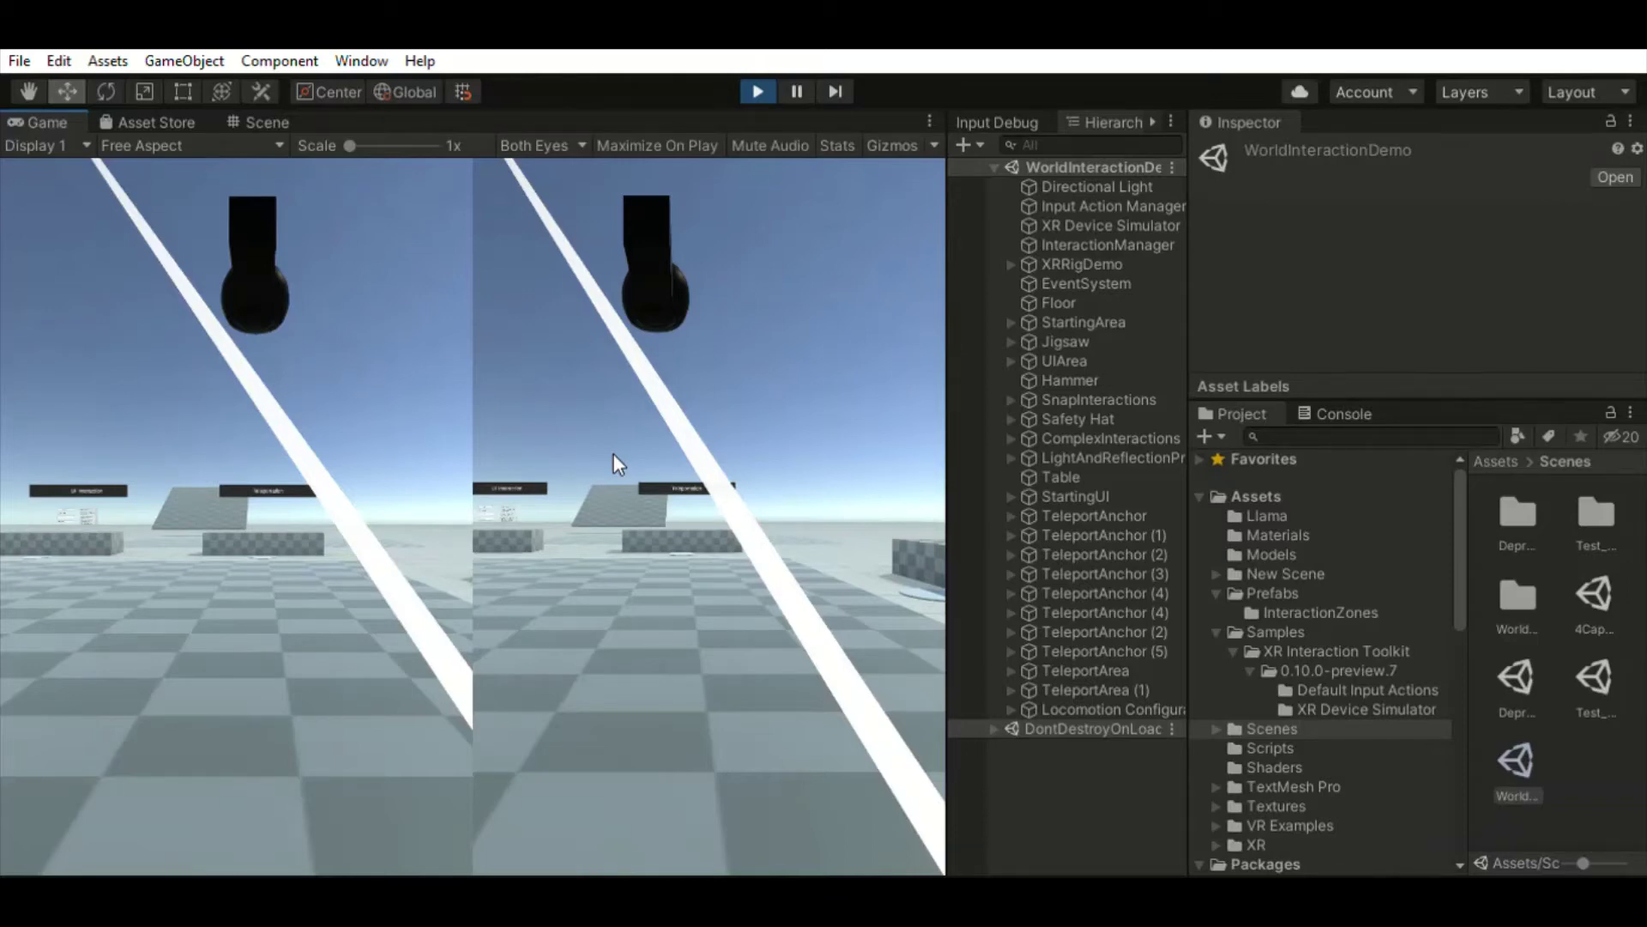
pyautogui.press('w')
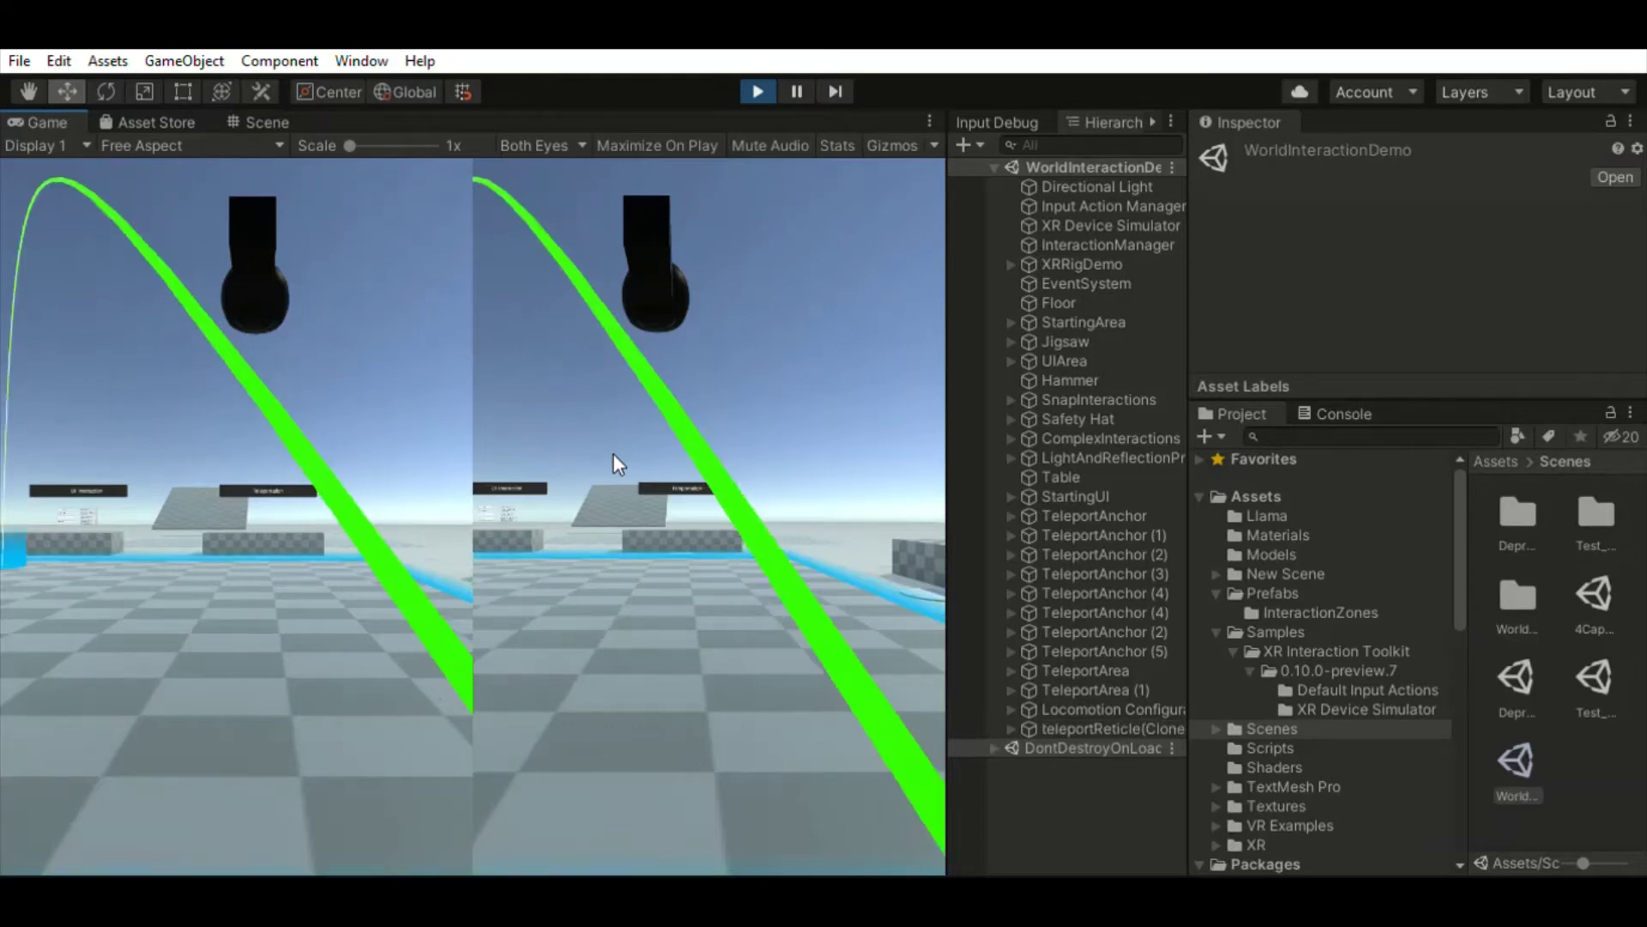
pyautogui.press('b')
pyautogui.press('b')
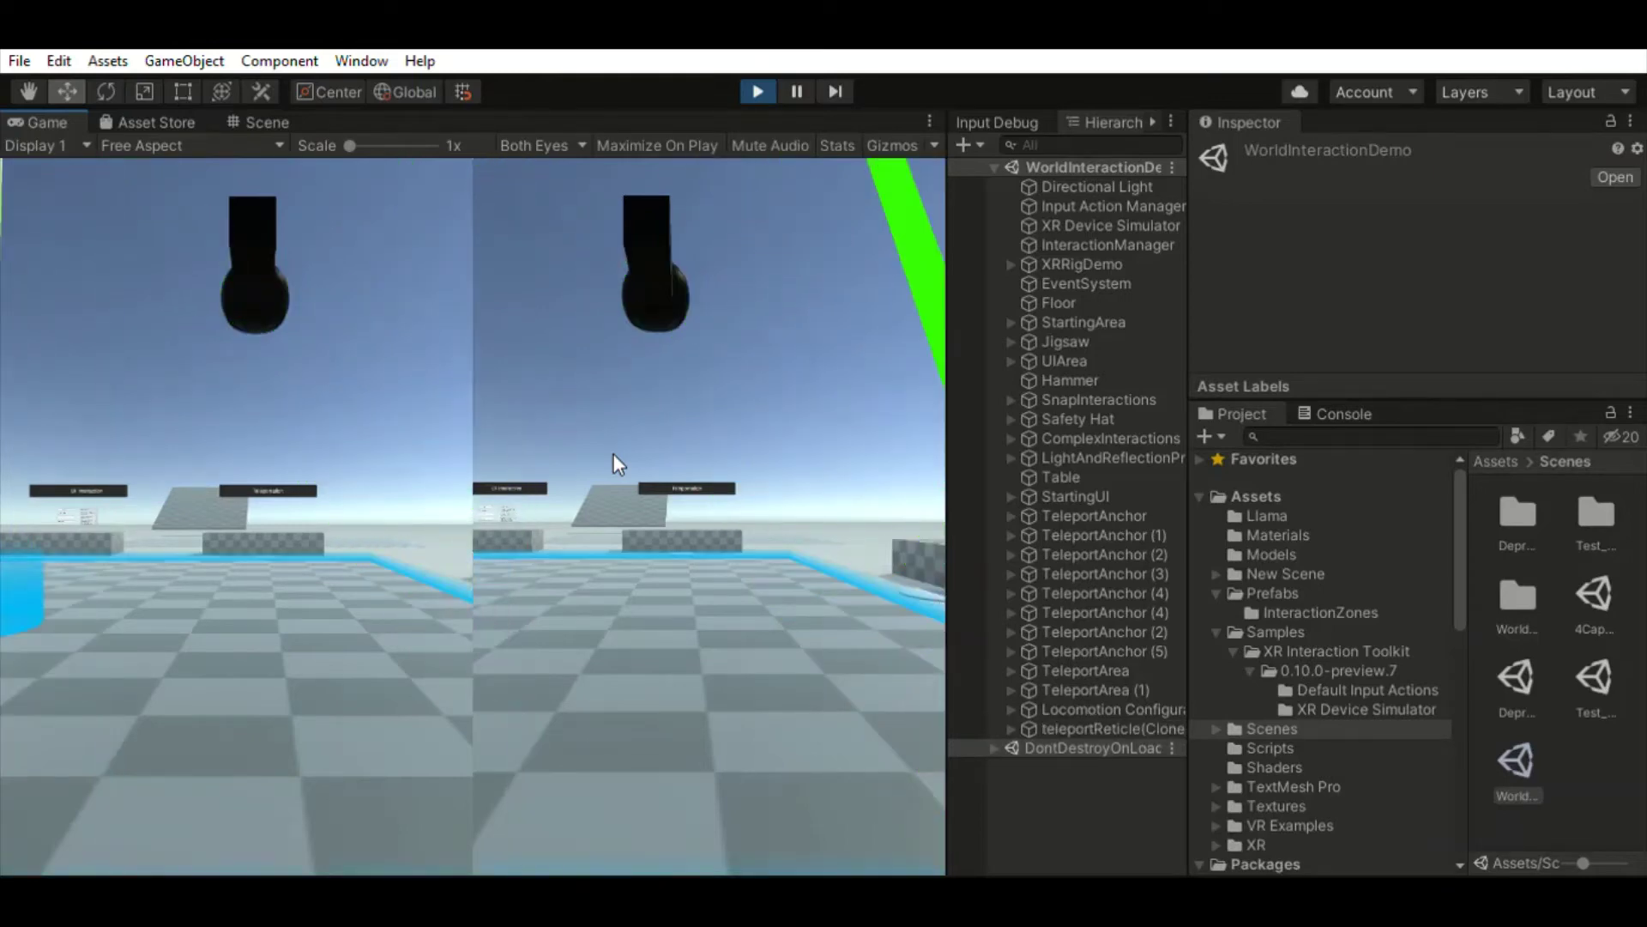
pyautogui.press('g')
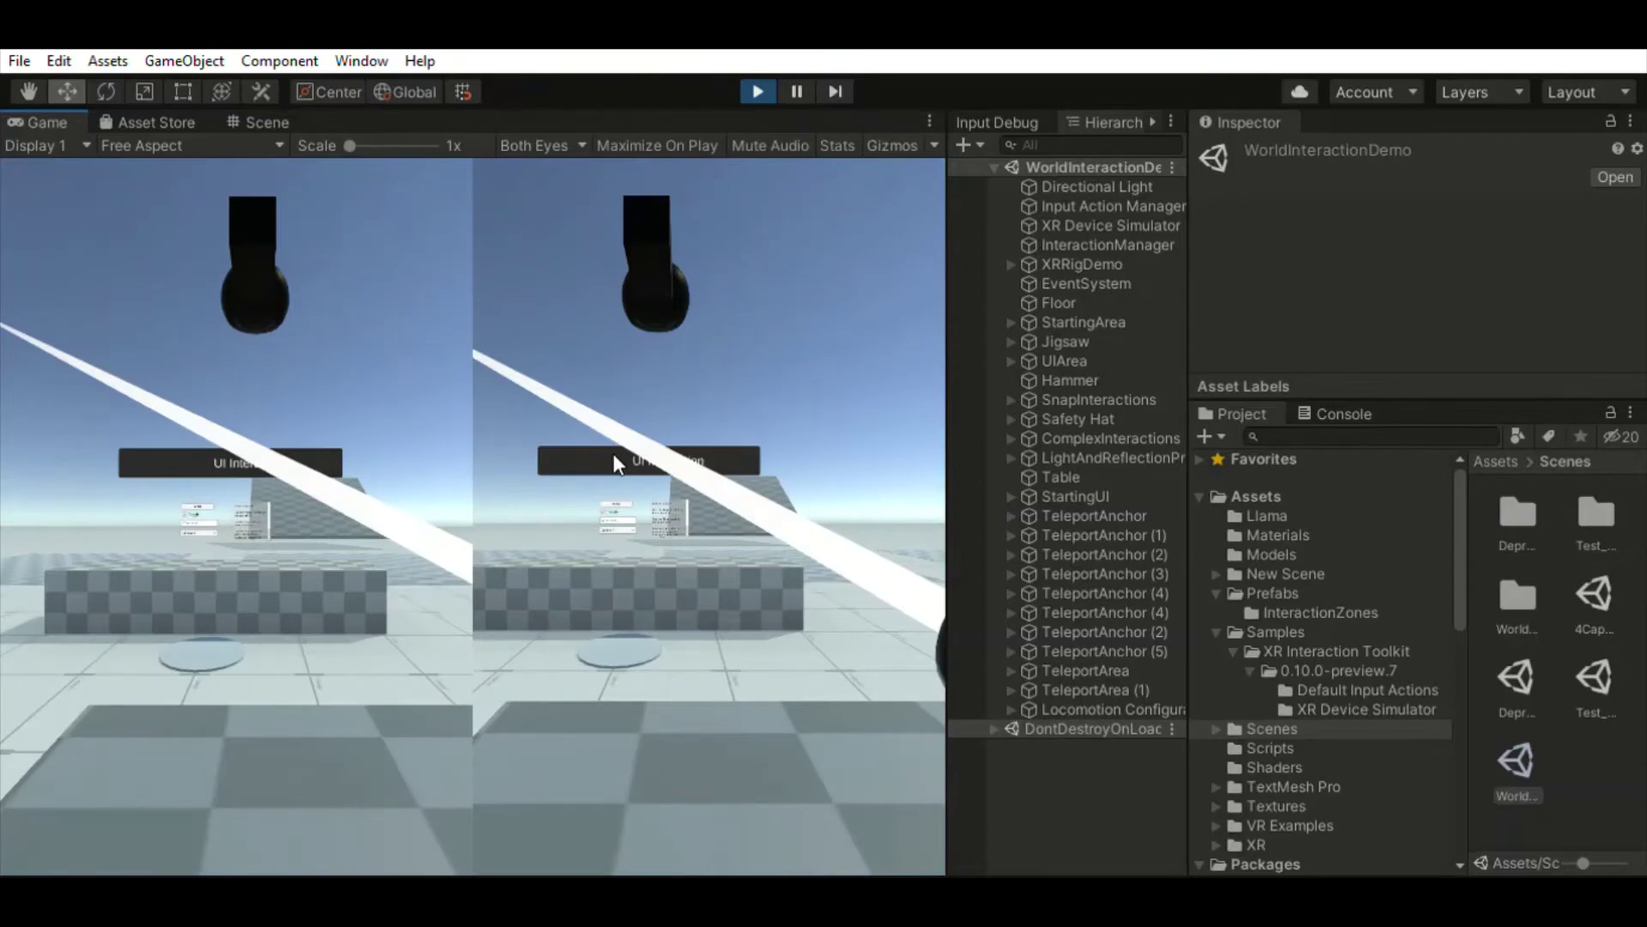
pyautogui.scroll(3, 615, 453)
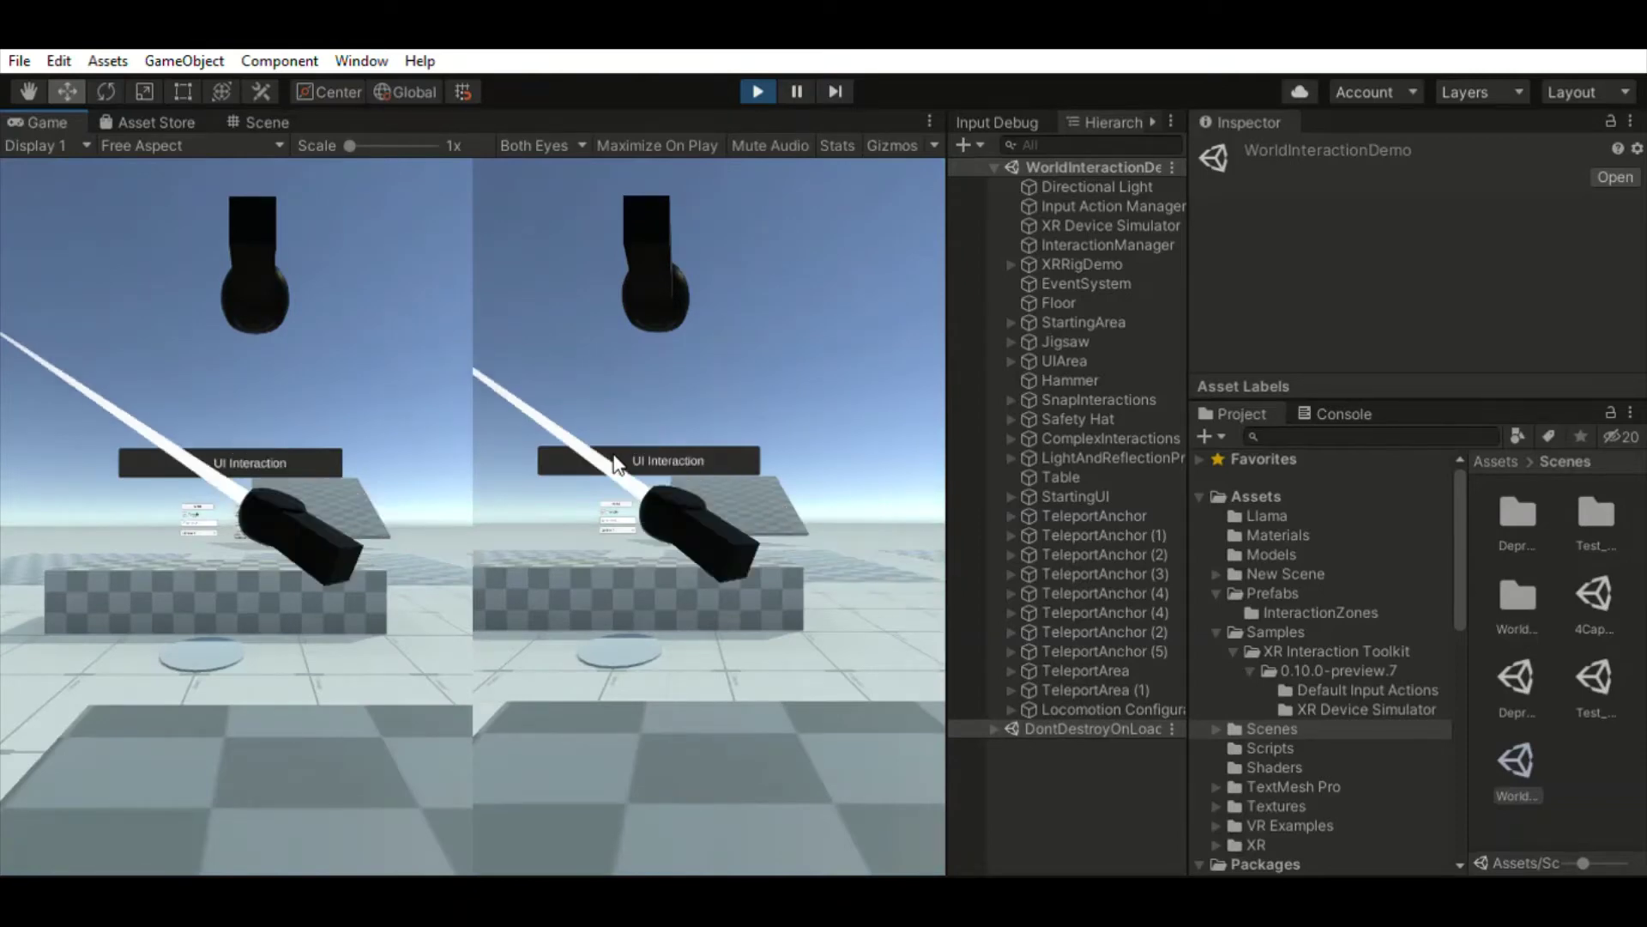
pyautogui.press('v')
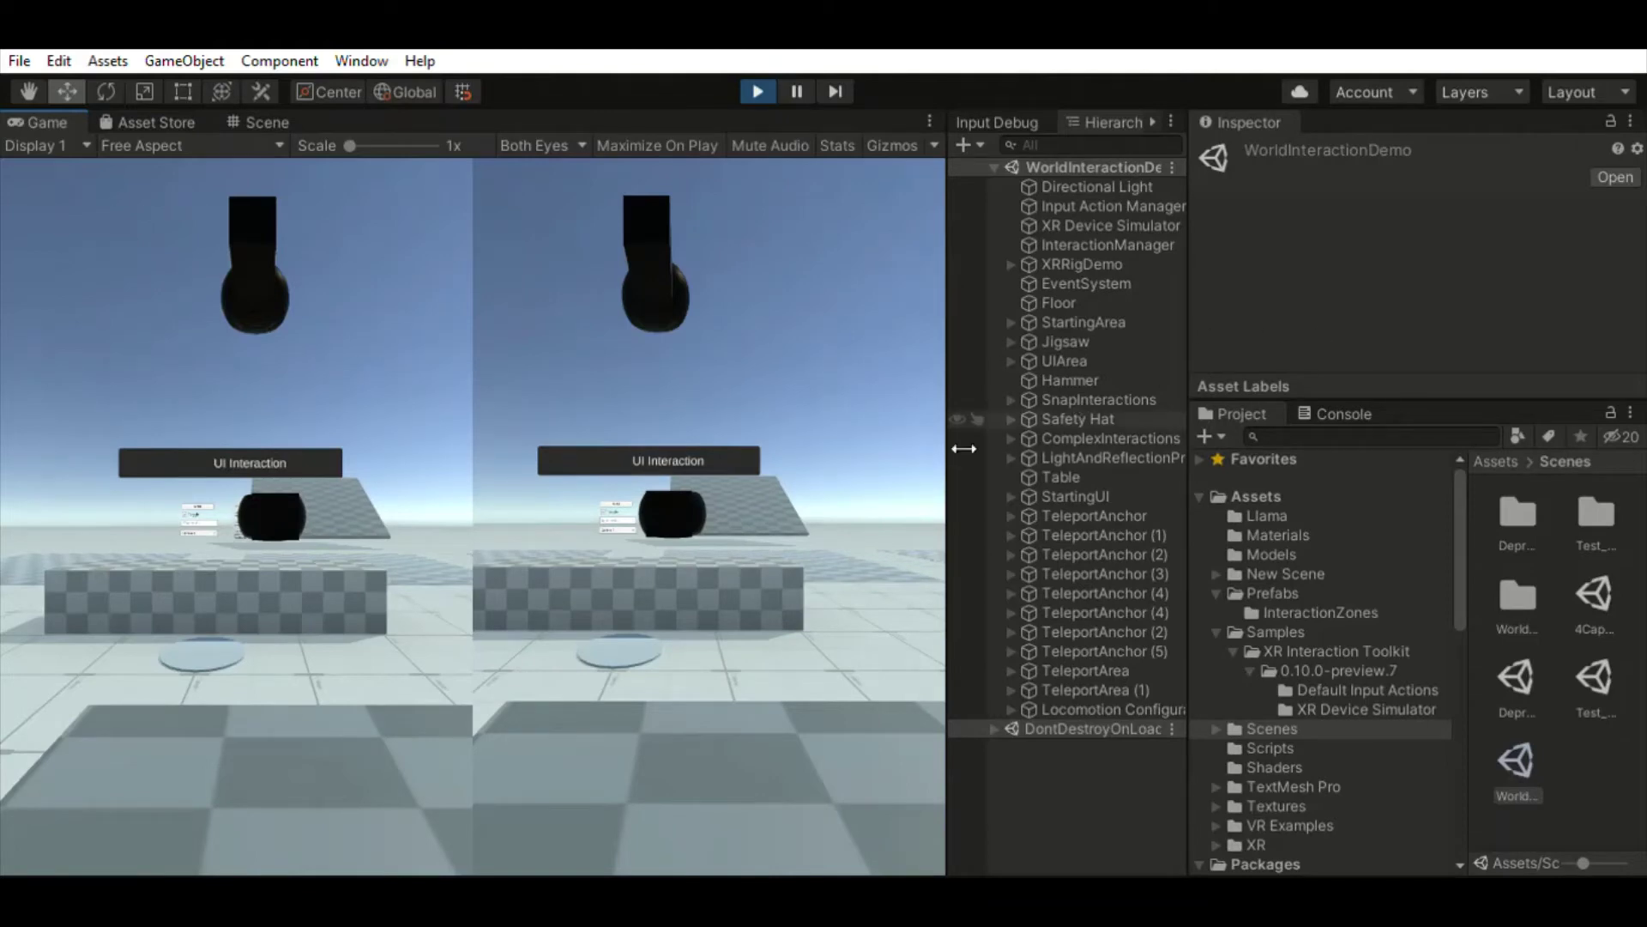
# Narrow the Game view to give the Hierarchy and Inspector more room, and stop play mode
pyautogui.moveTo(964, 450); pyautogui.dragTo(841, 458)
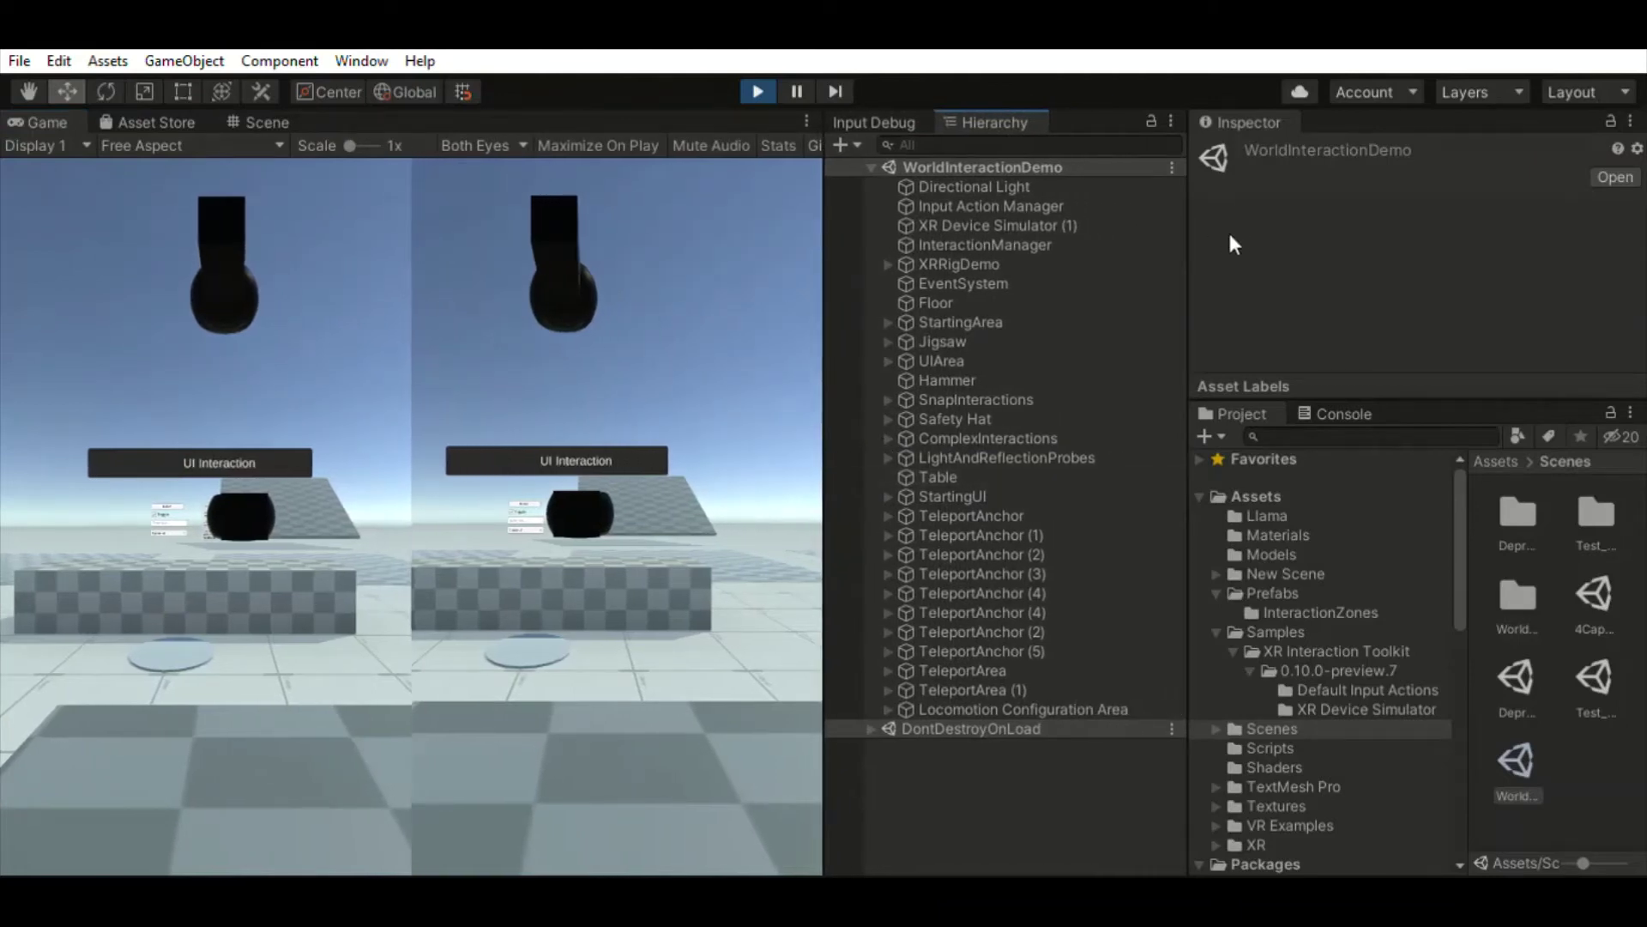
pyautogui.moveTo(1169, 263); pyautogui.dragTo(1134, 263)
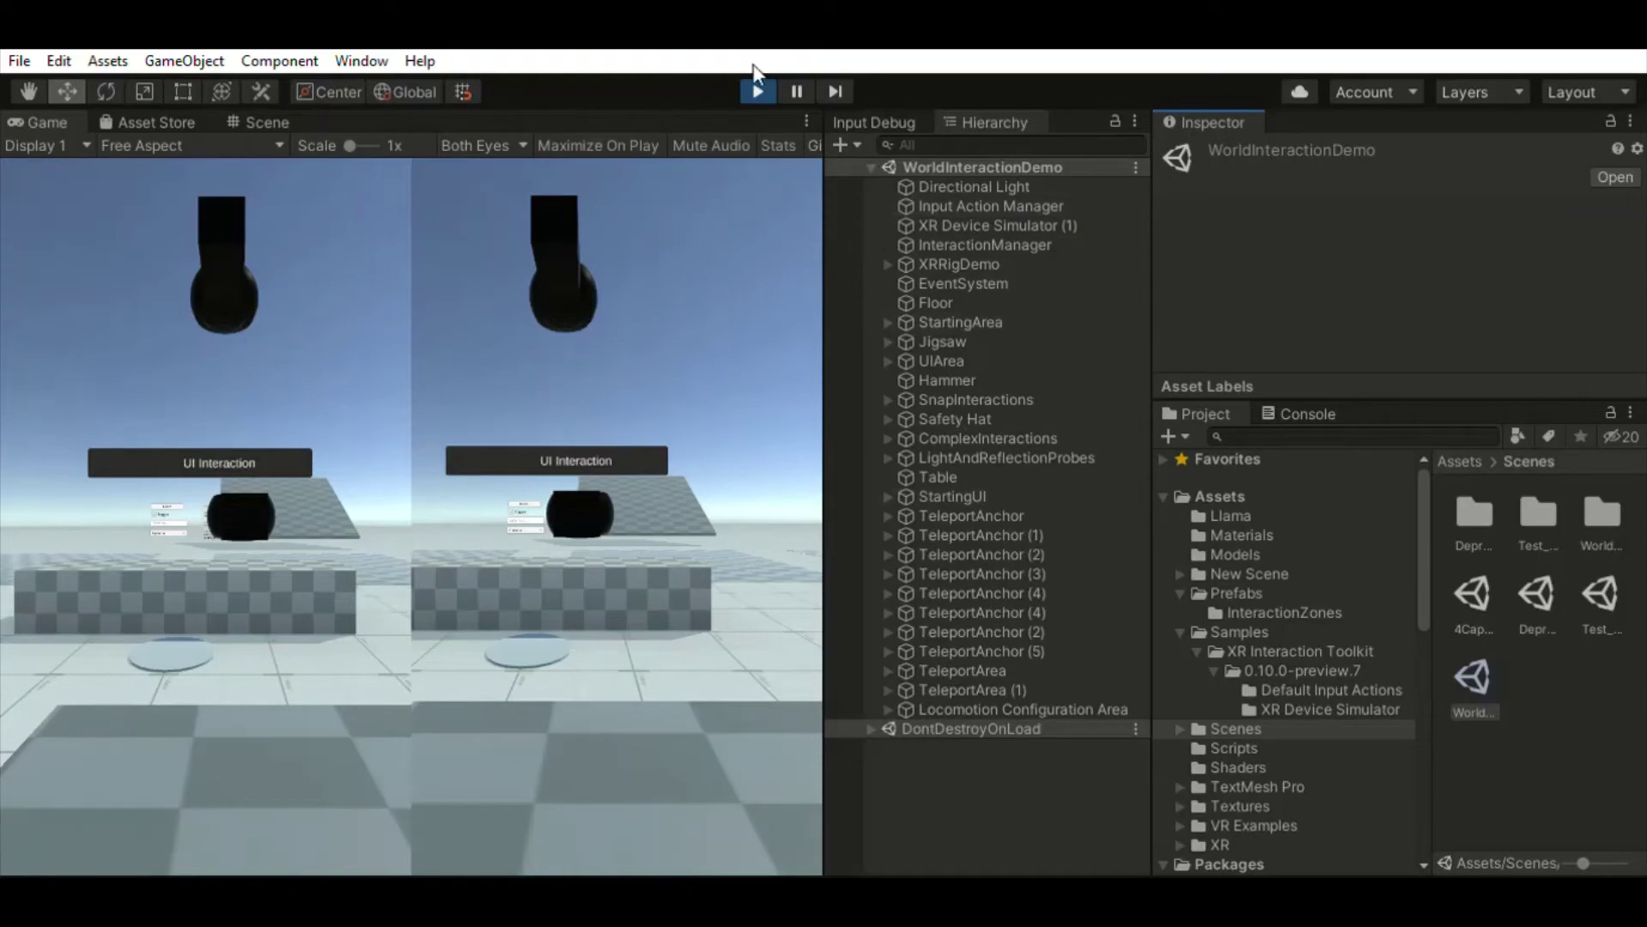
pyautogui.click(757, 92)
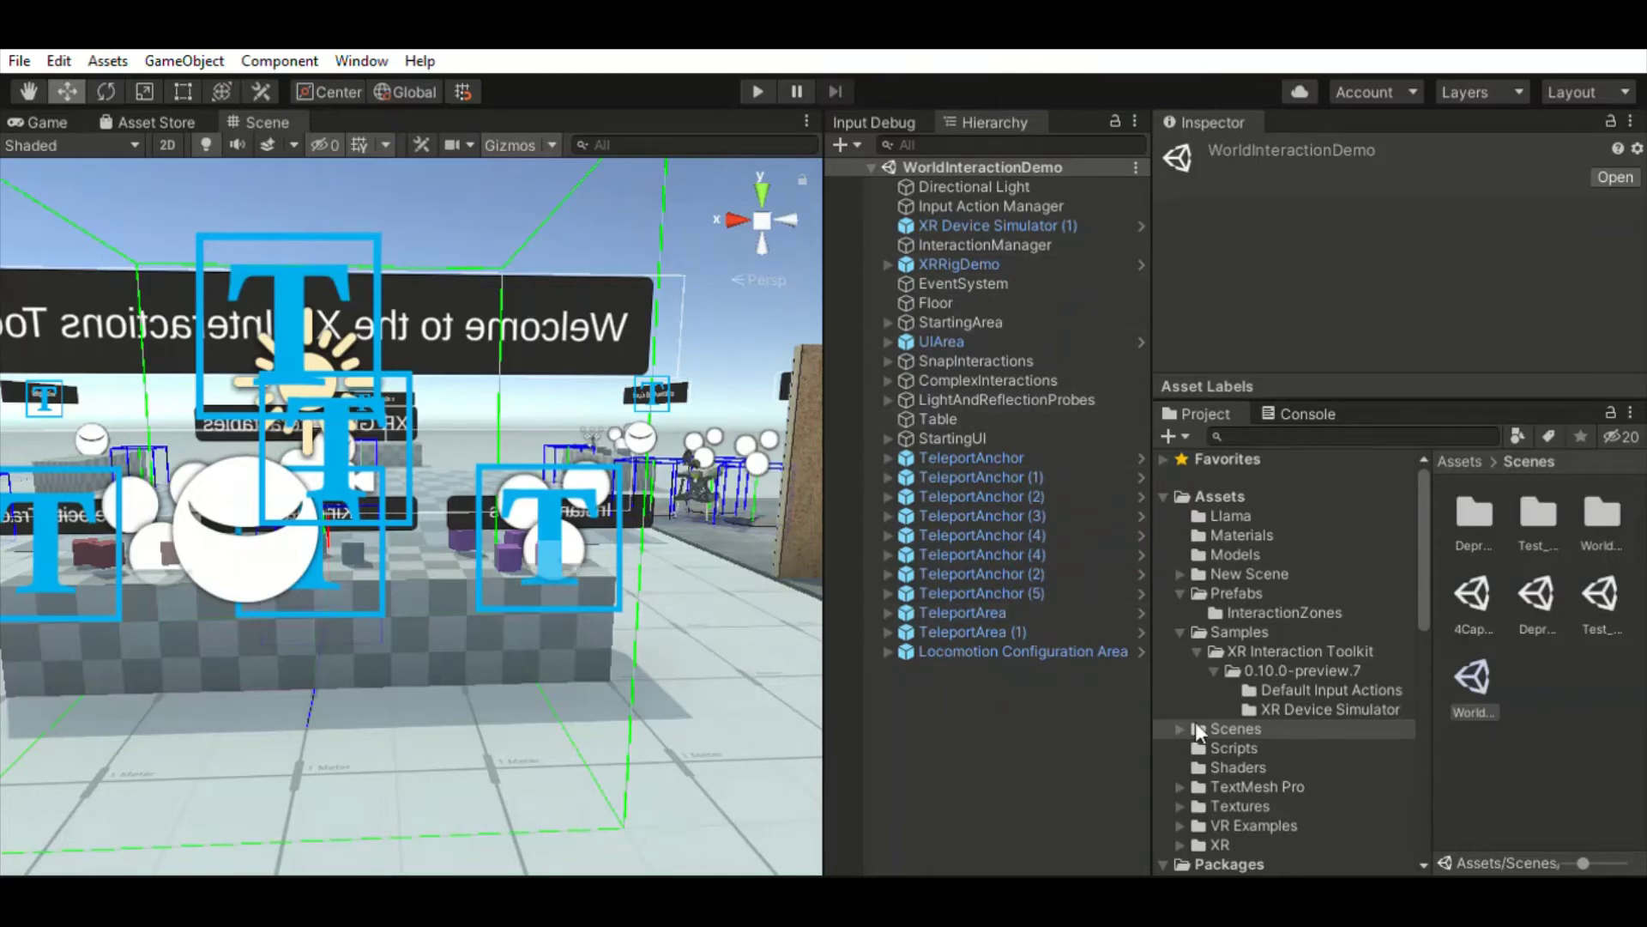
# Show the contents of the project's Scenes folder
pyautogui.click(1239, 727)
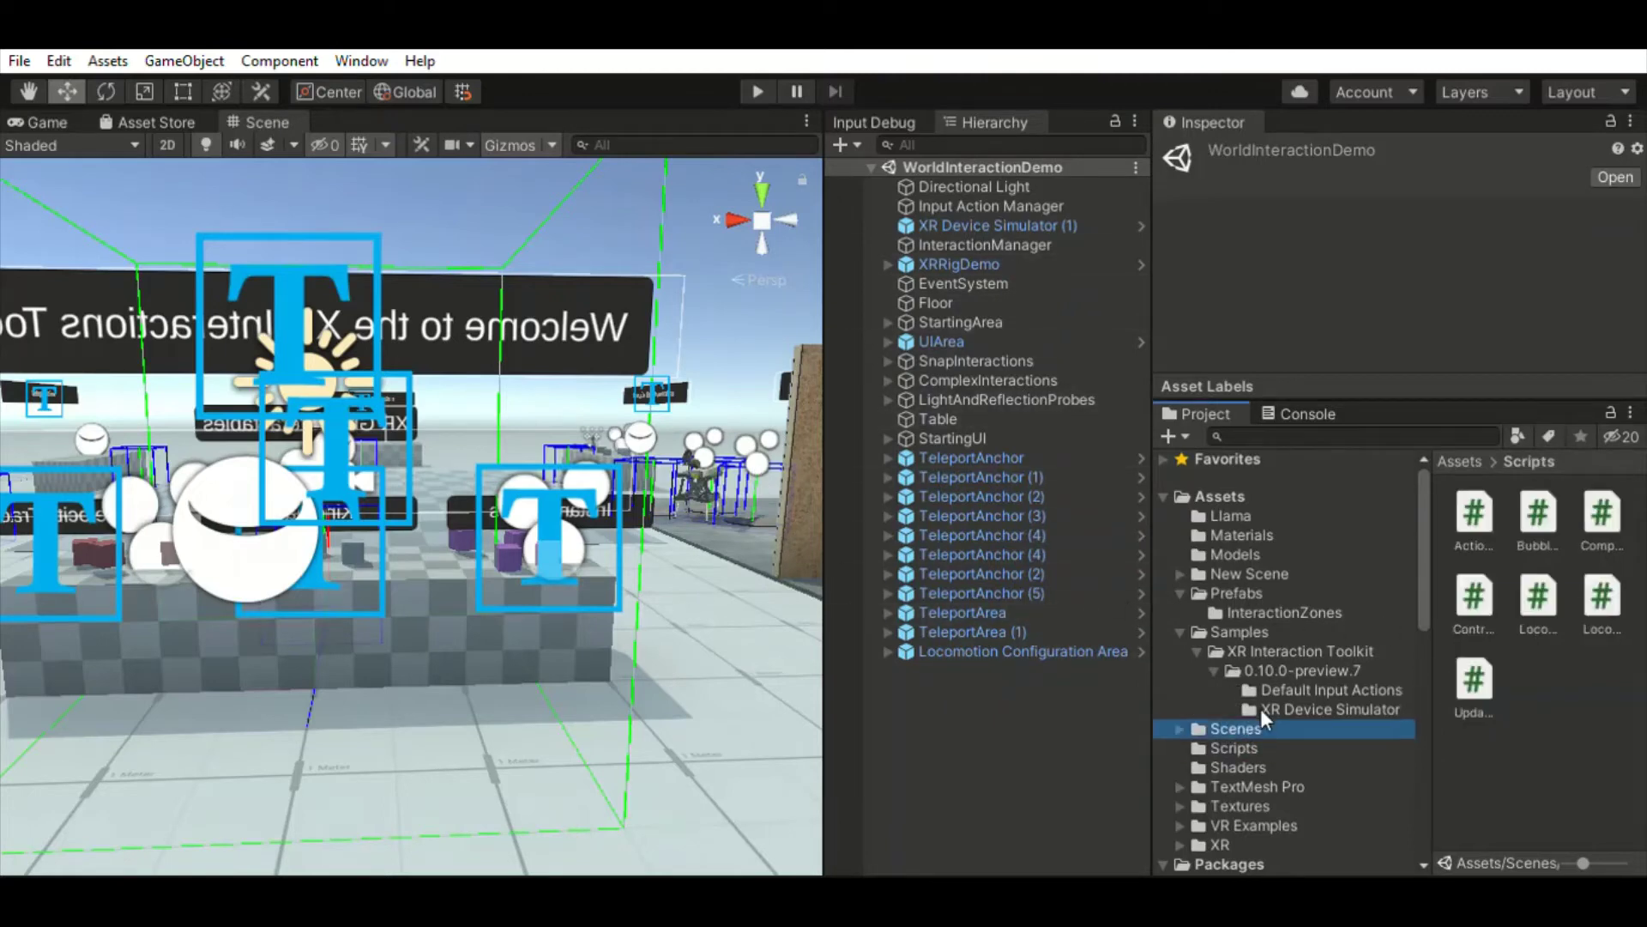
# Select the WorldInteractionDemo scene asset and inspect the scene's XR Device Simulator (1) object
pyautogui.click(1469, 676)
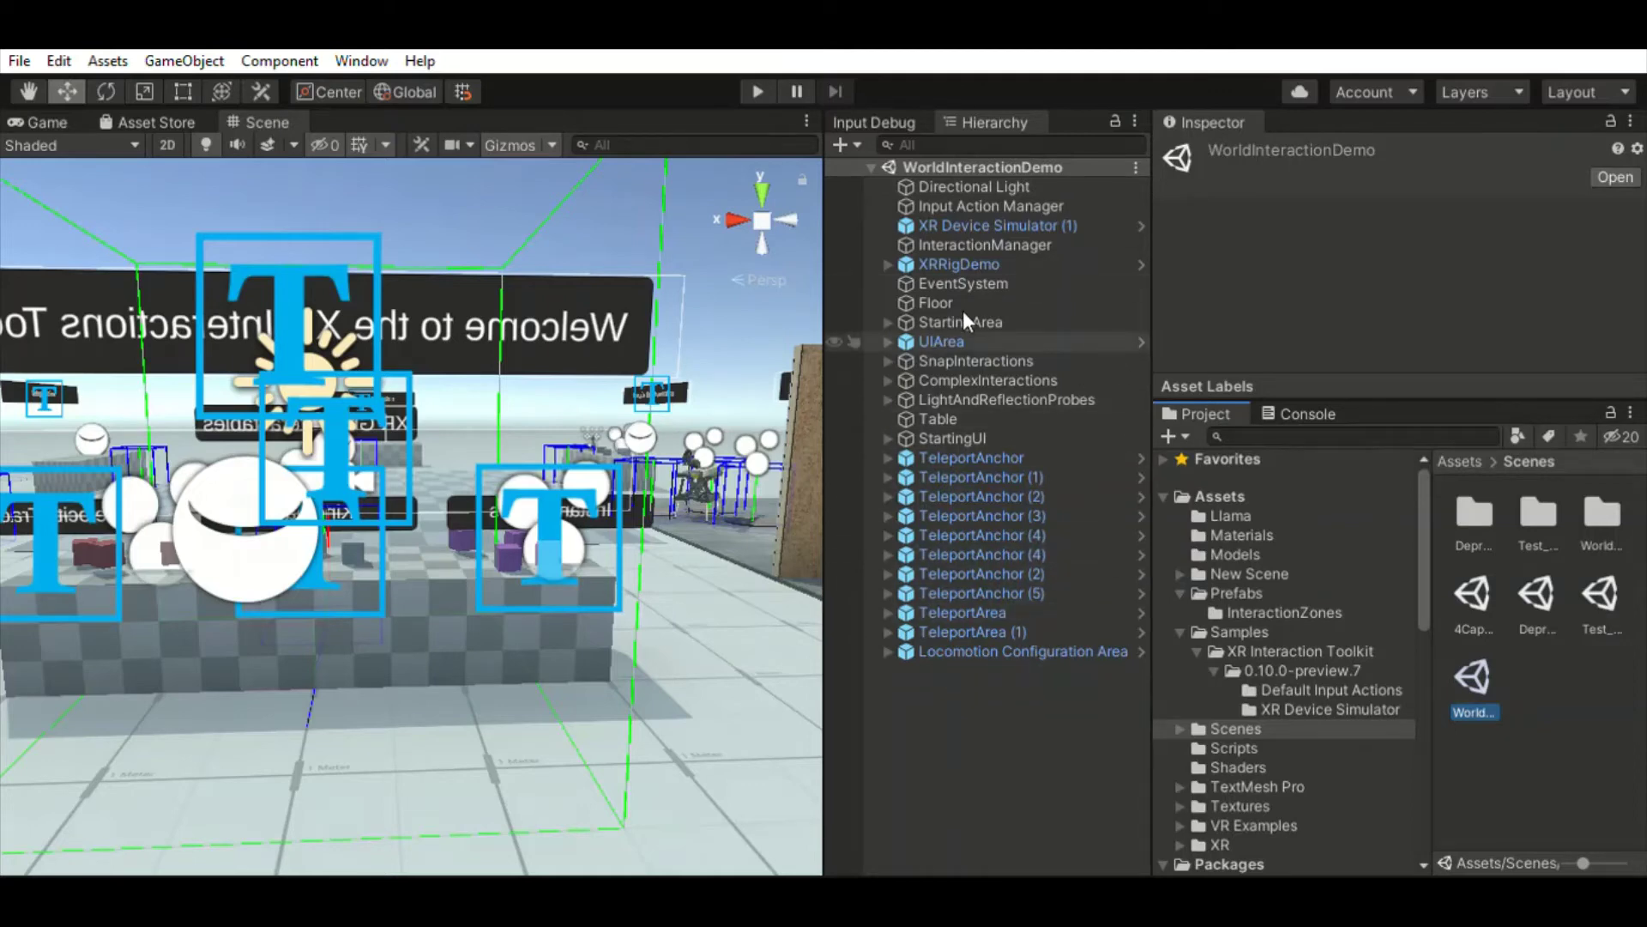
pyautogui.click(951, 206)
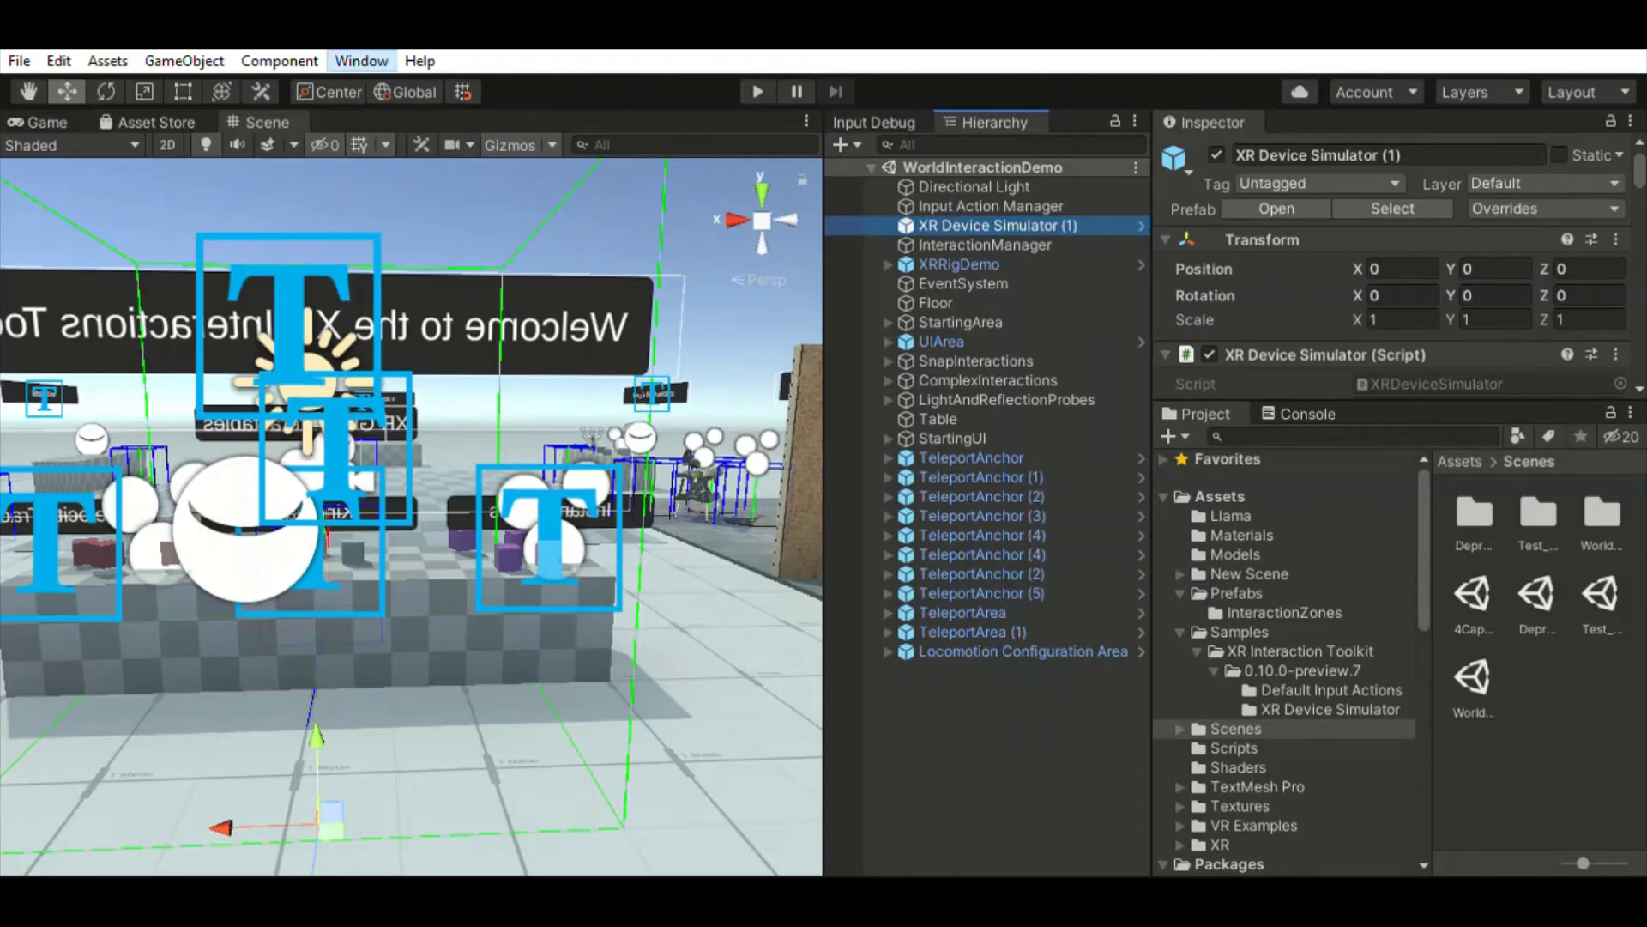
pyautogui.hotkey('alt', 'Tab')
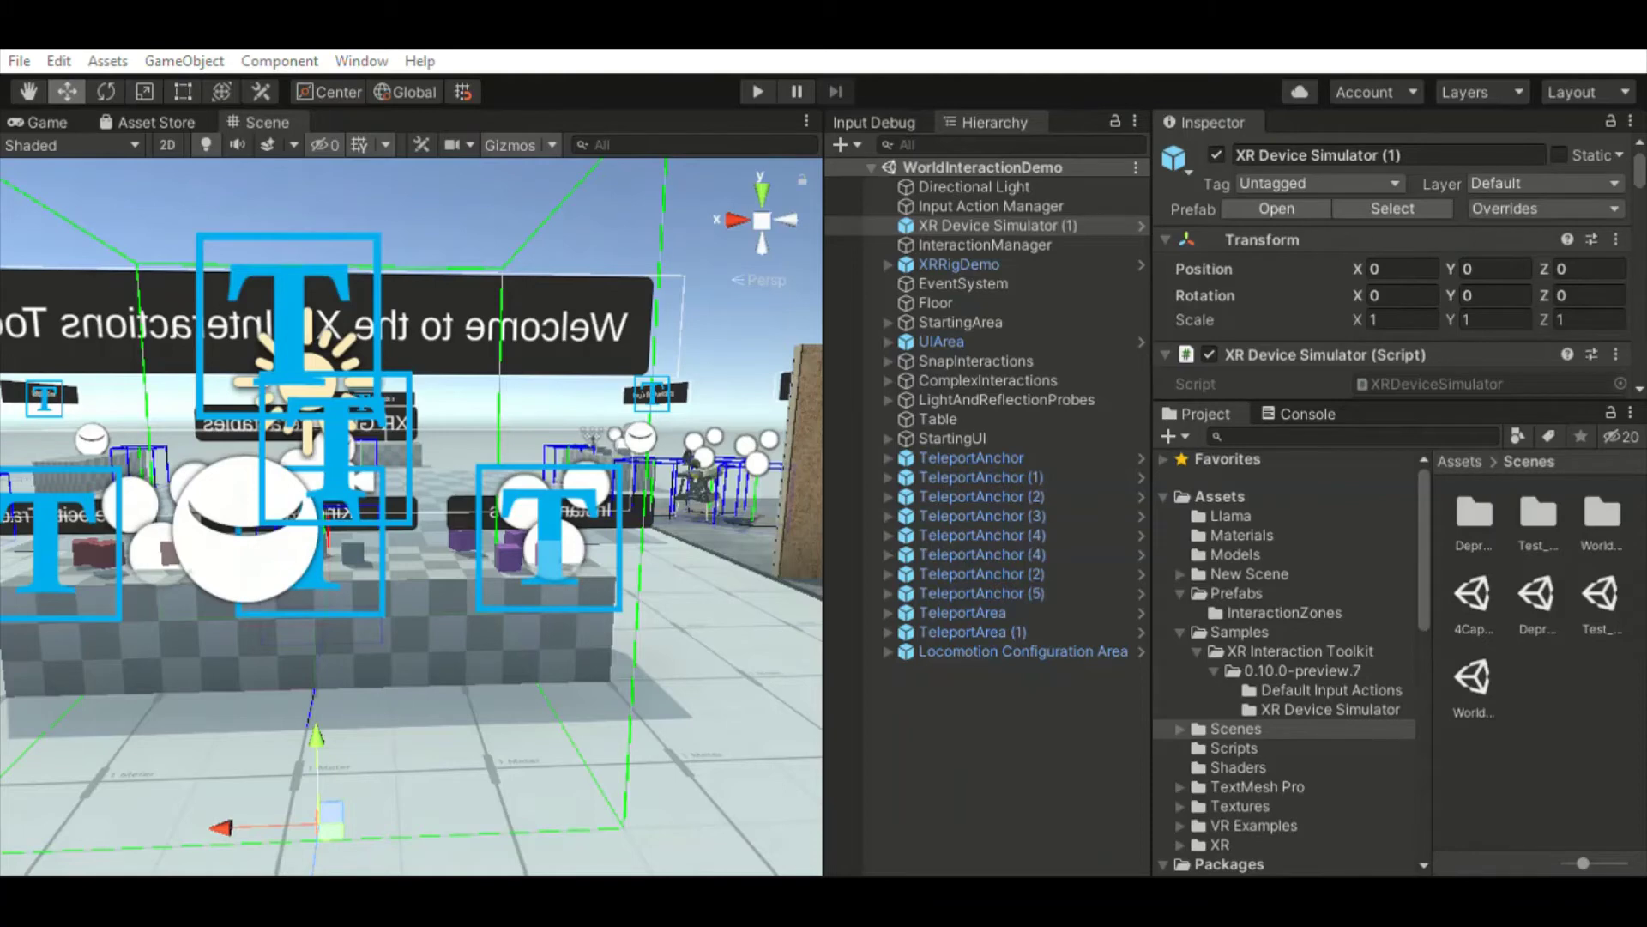
pyautogui.click(996, 225)
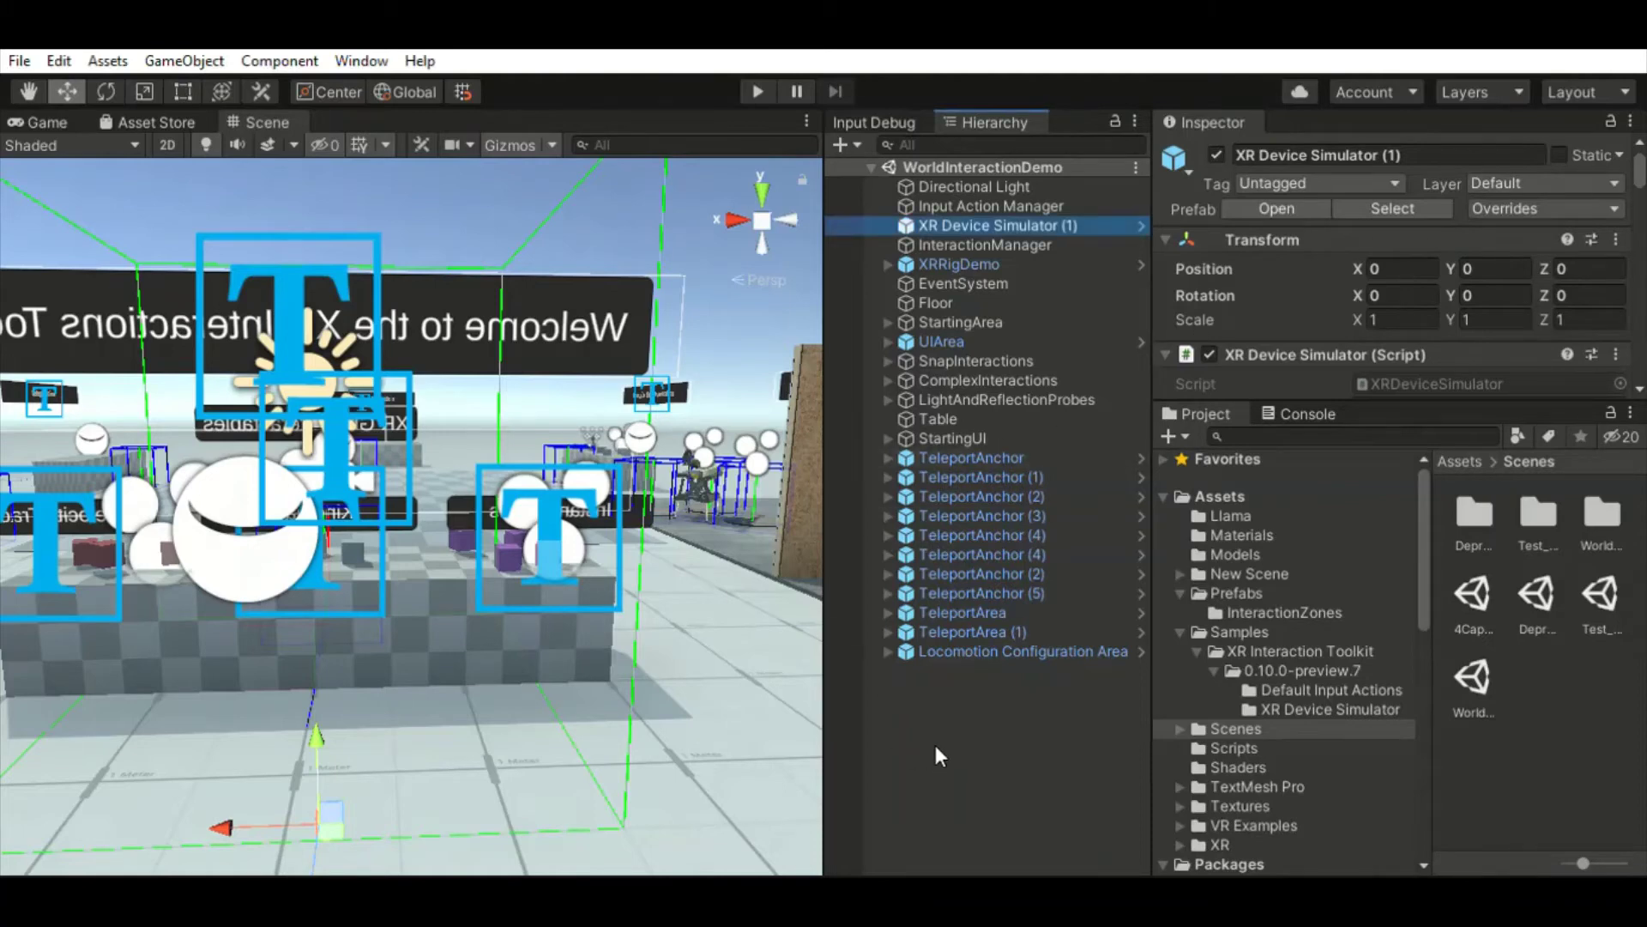
# Collapse the Prefabs, Samples and Packages folders in the project's folder tree
pyautogui.click(1180, 576)
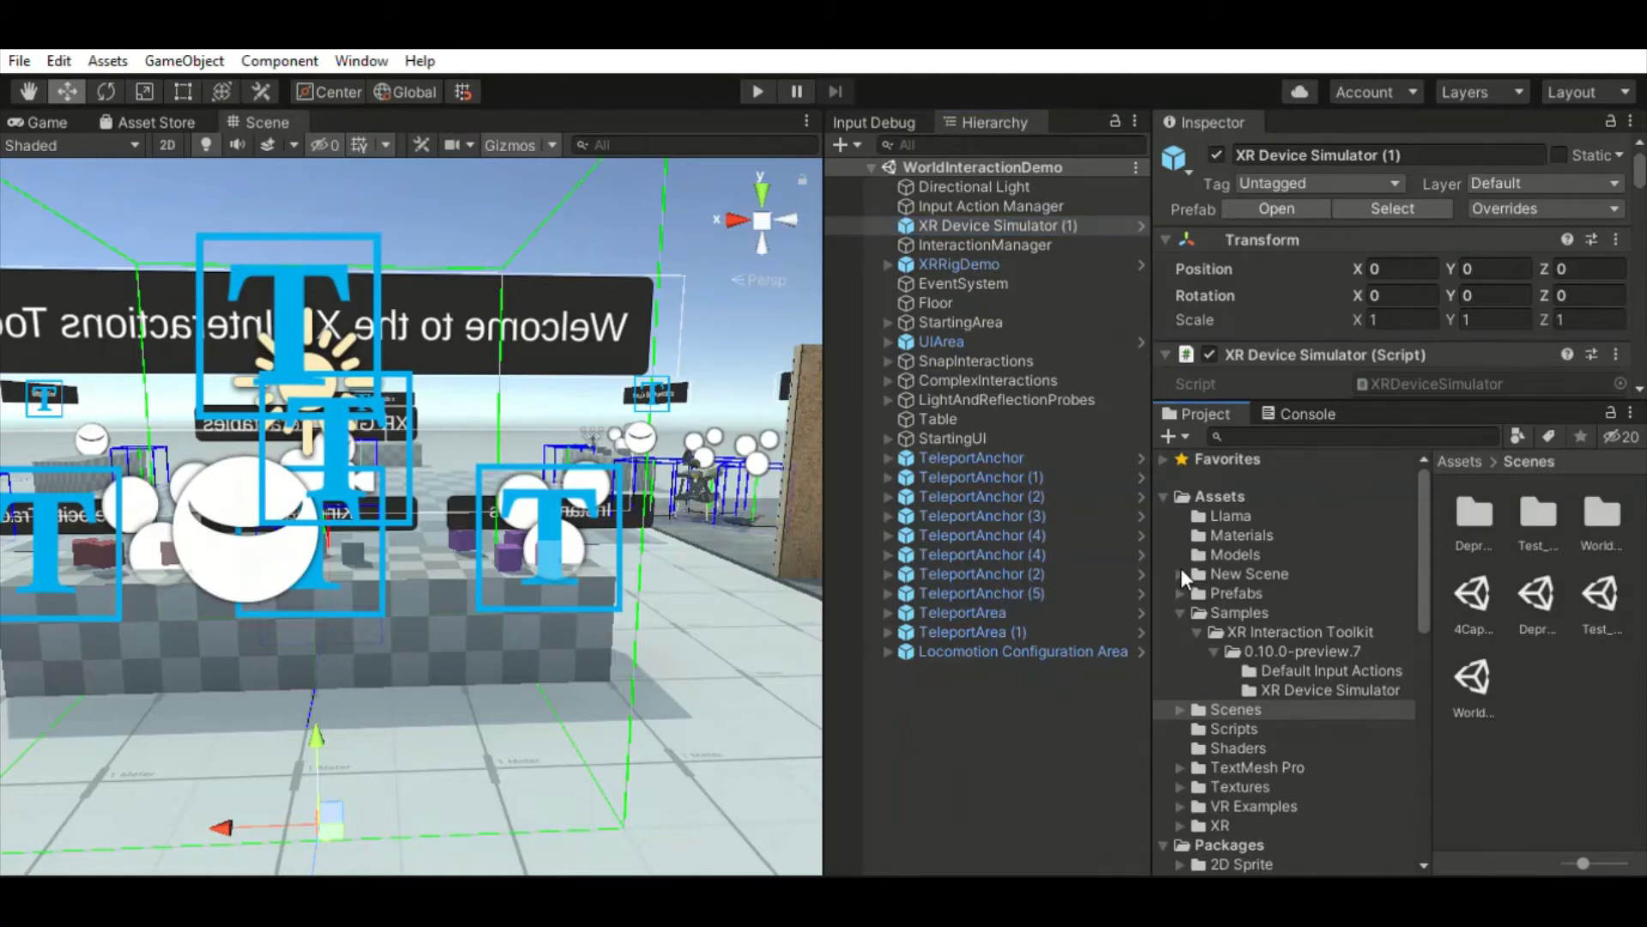
pyautogui.click(1181, 611)
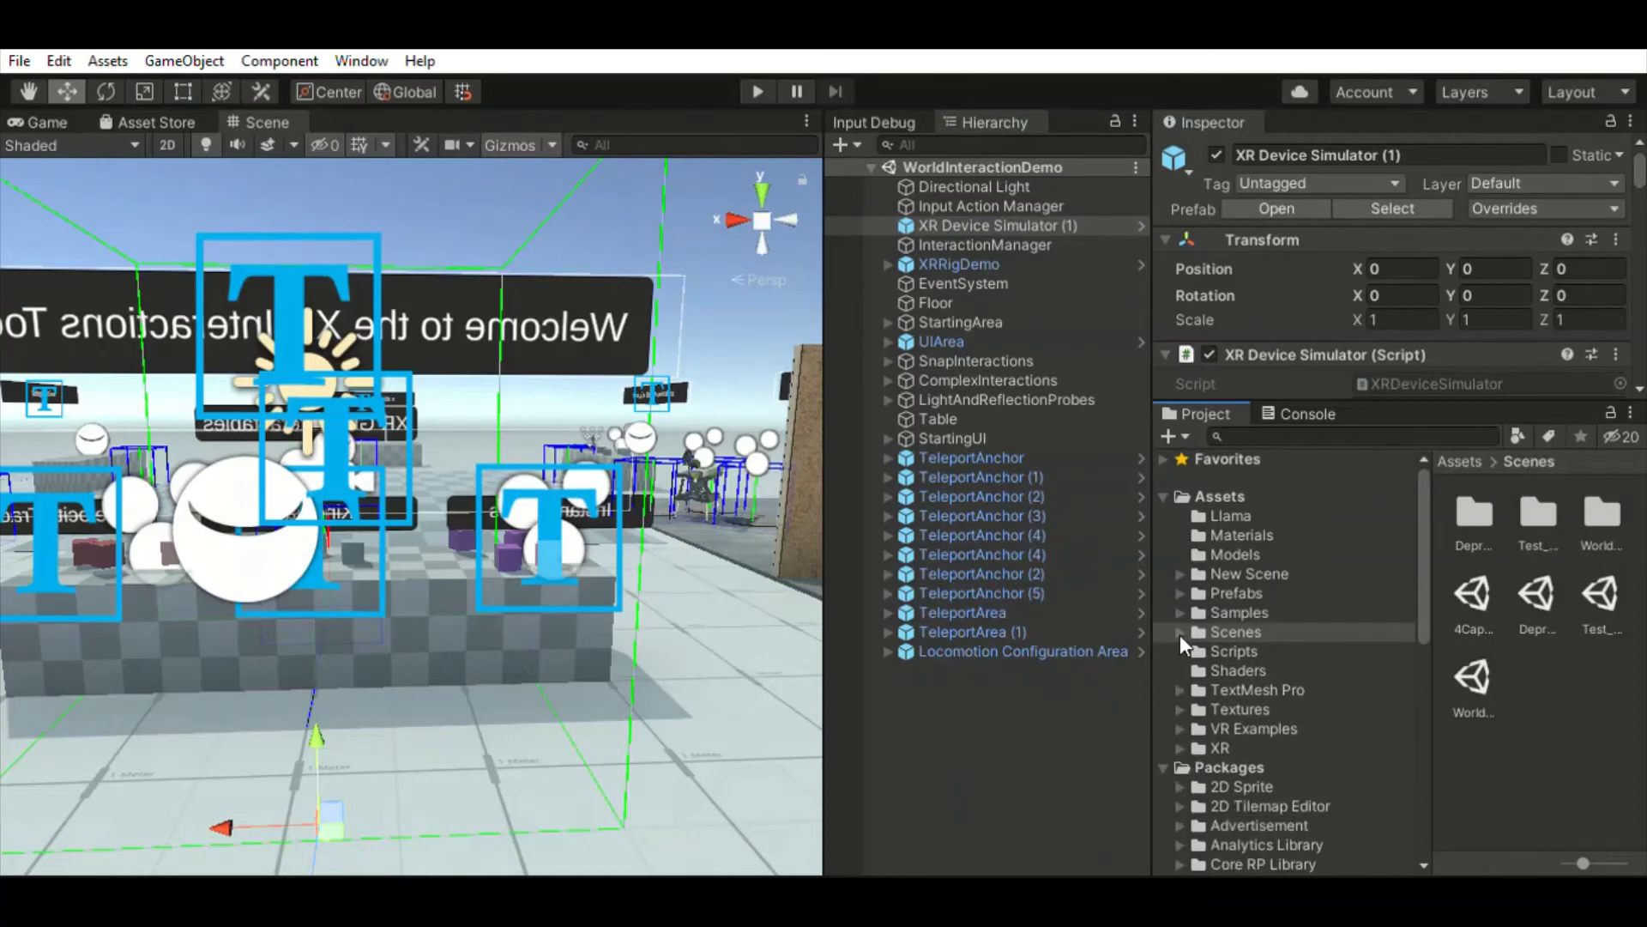
pyautogui.click(1164, 767)
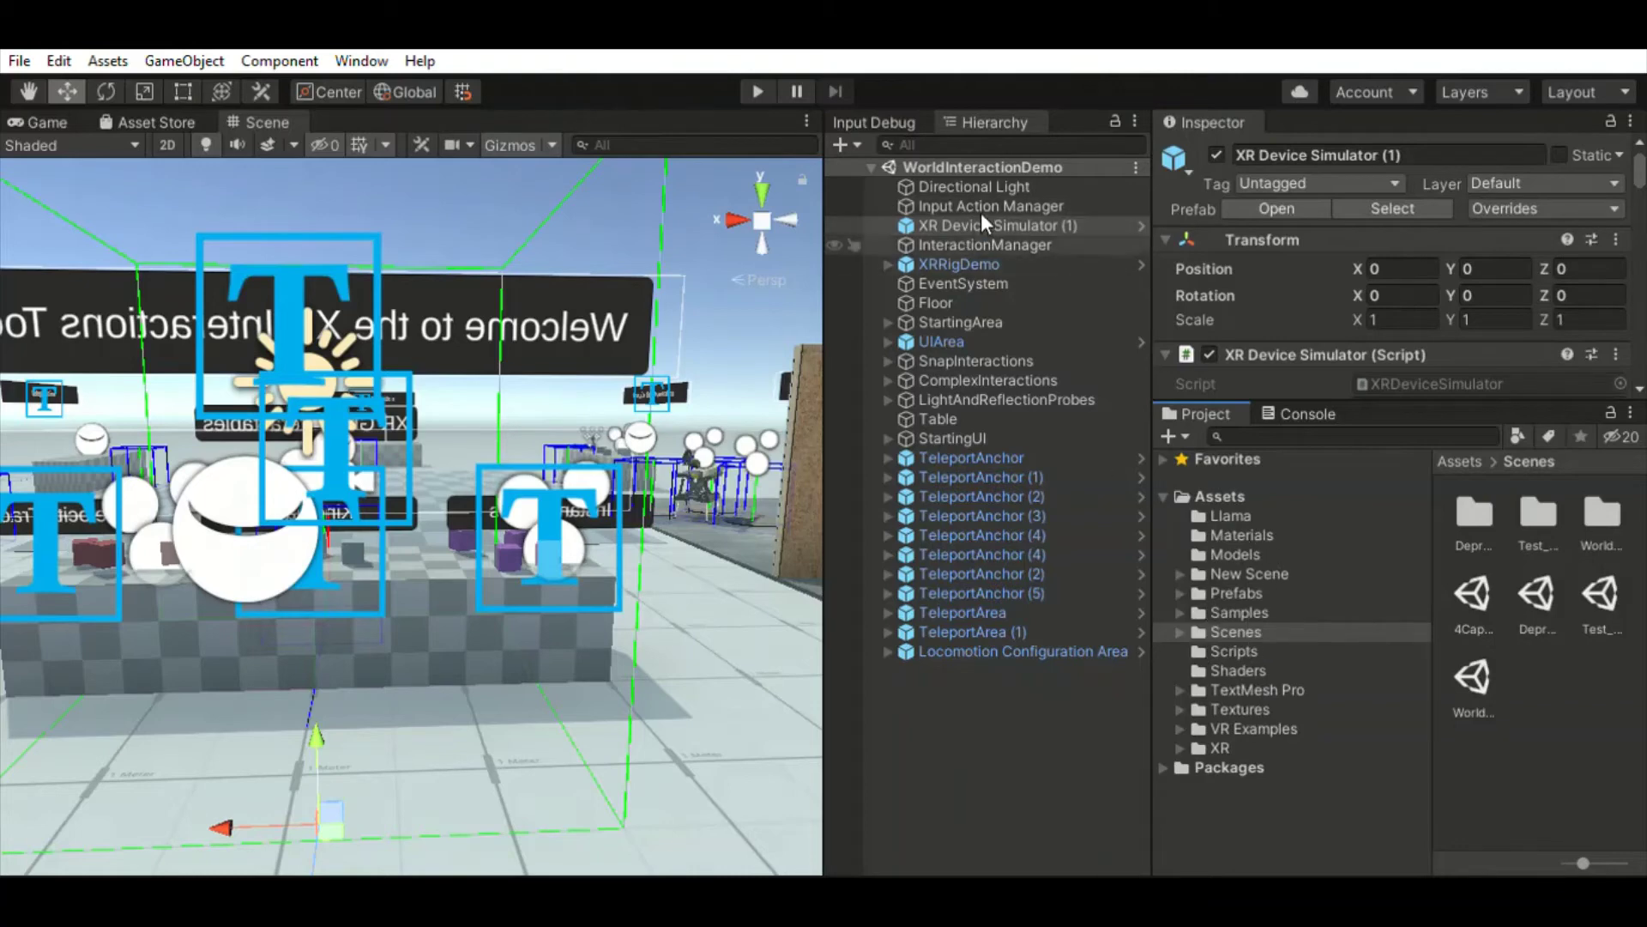
# Show the XR Device Simulator sample folder inside Samples, collapse its controls asset and select the XR Device Simulator prefab
pyautogui.click(1180, 612)
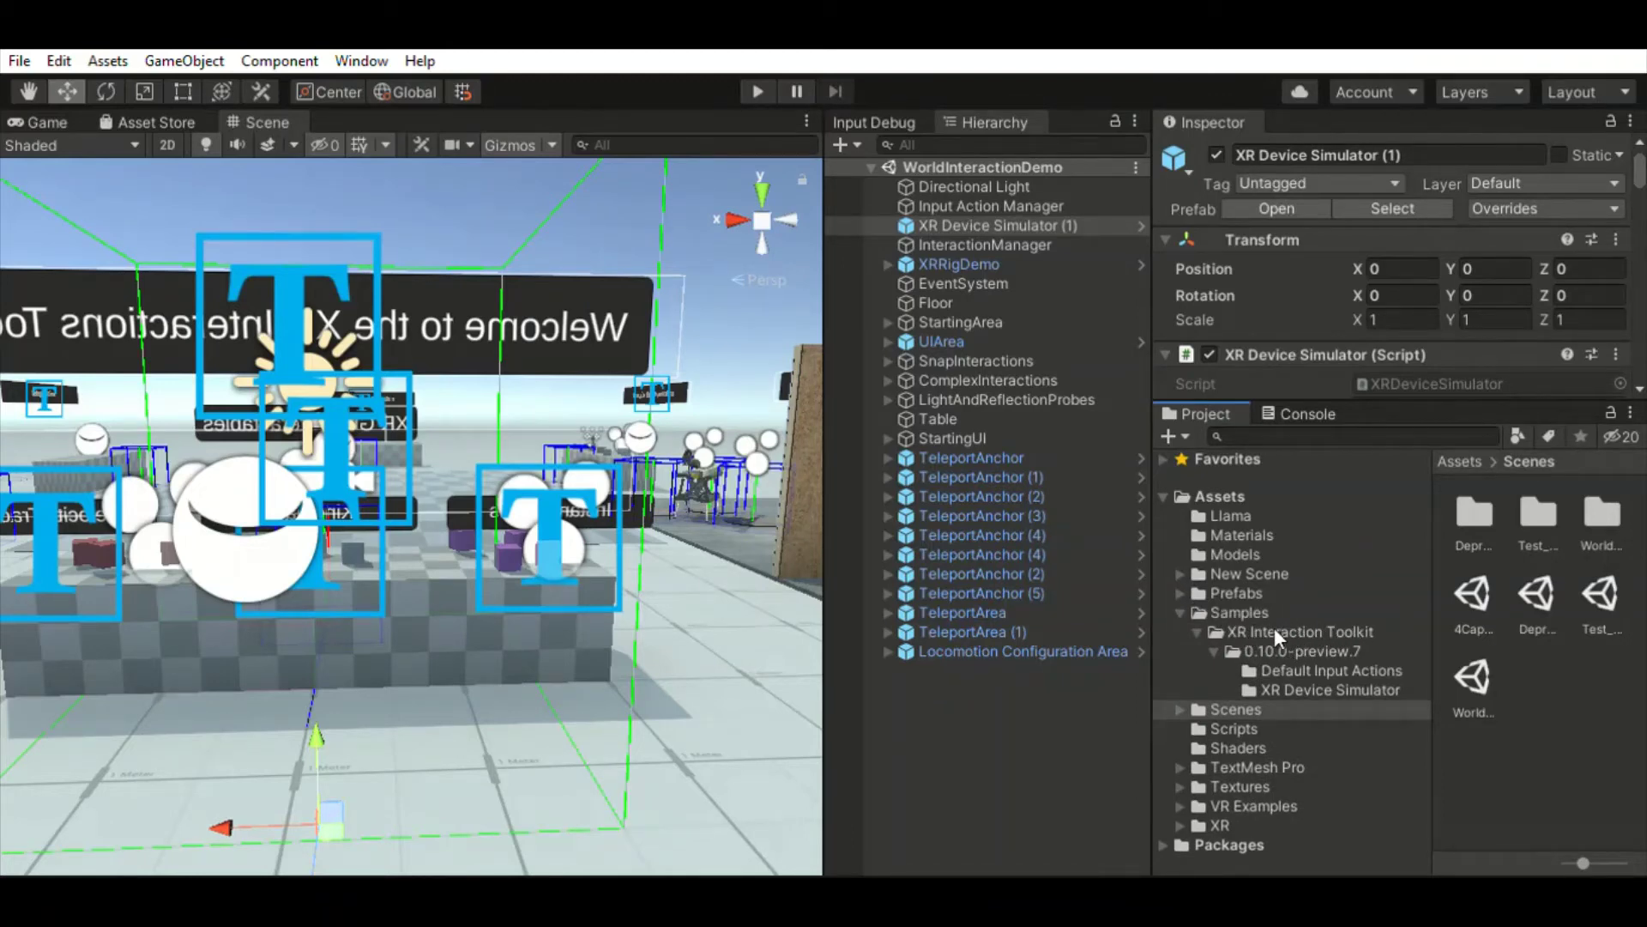
pyautogui.press('Up')
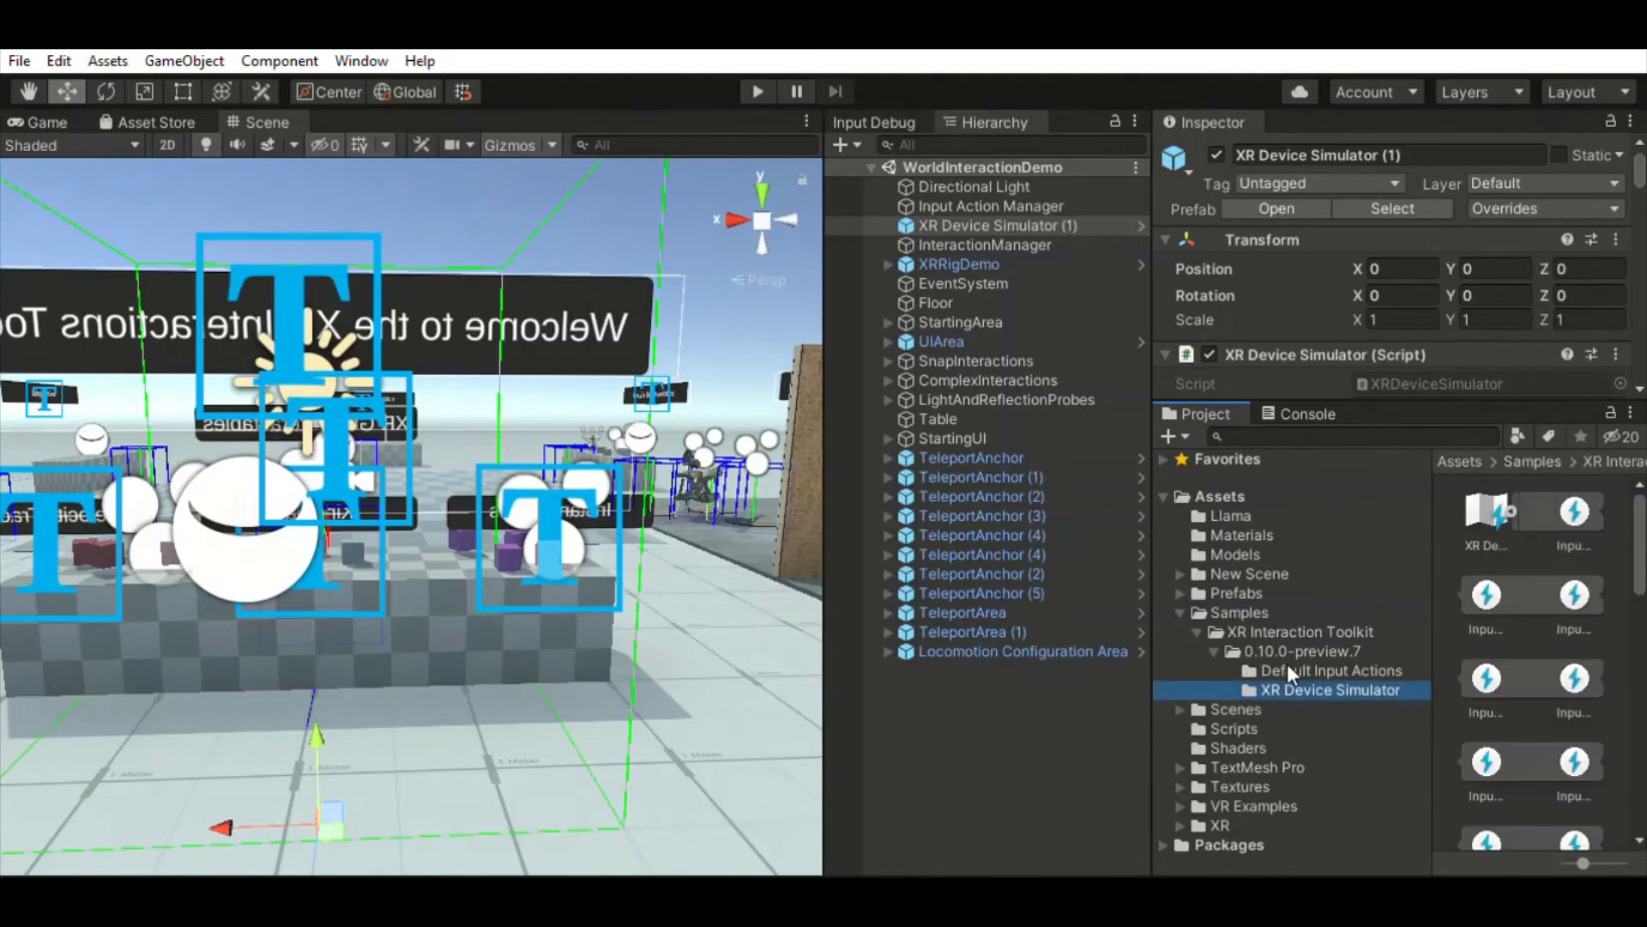
pyautogui.click(1529, 487)
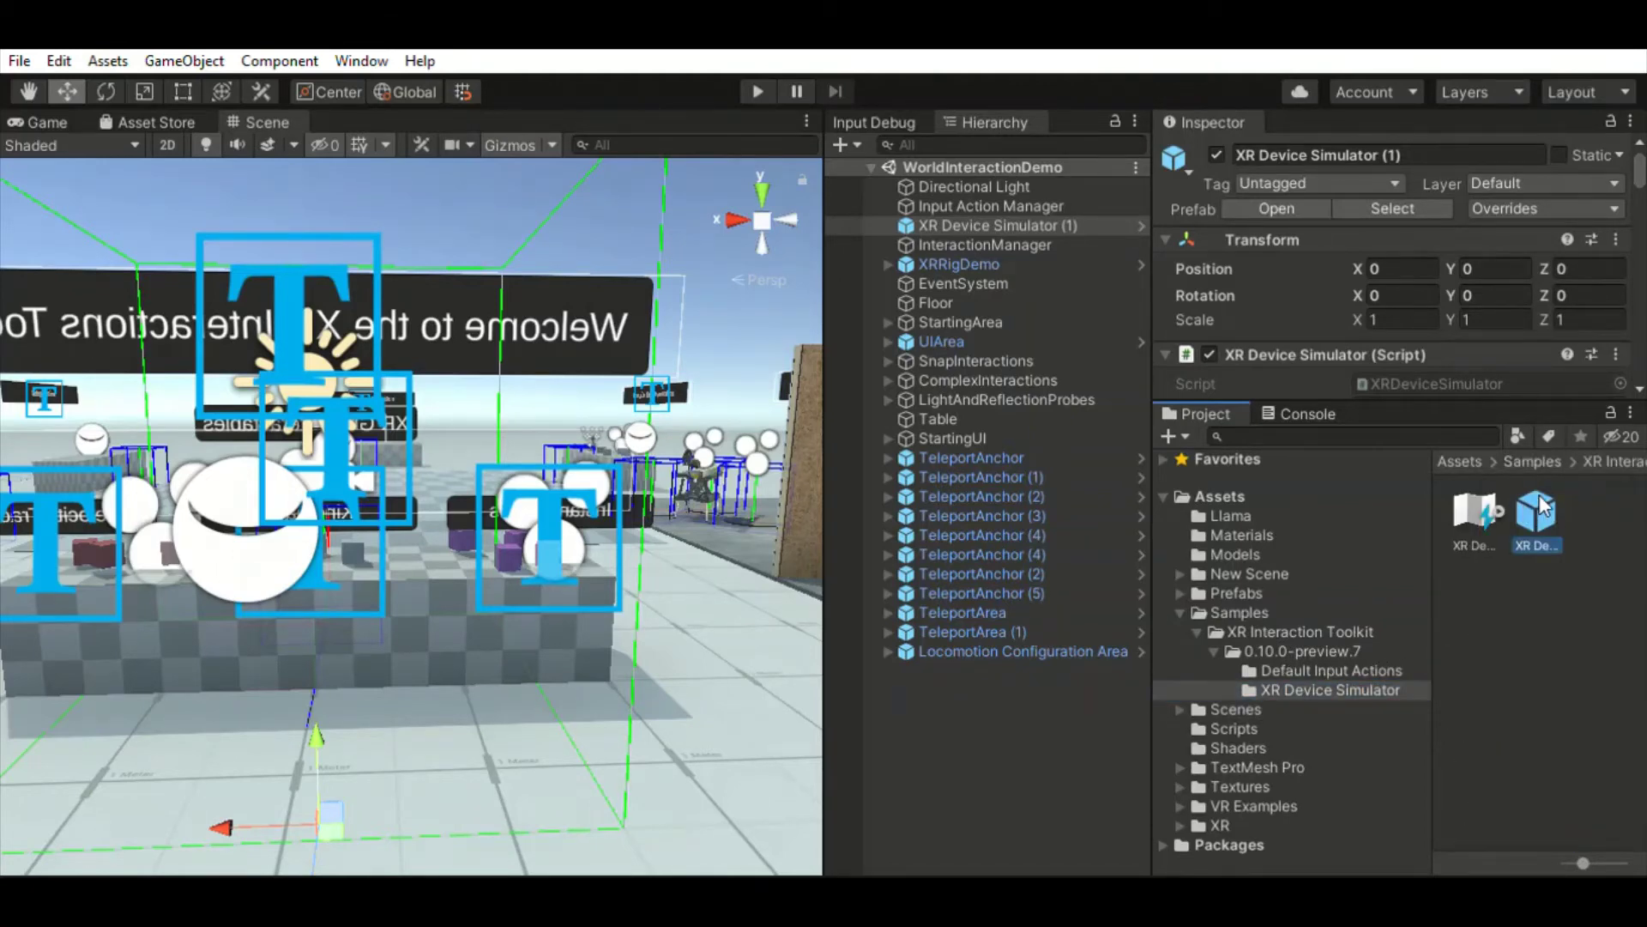
pyautogui.moveTo(1529, 488); pyautogui.dragTo(992, 198)
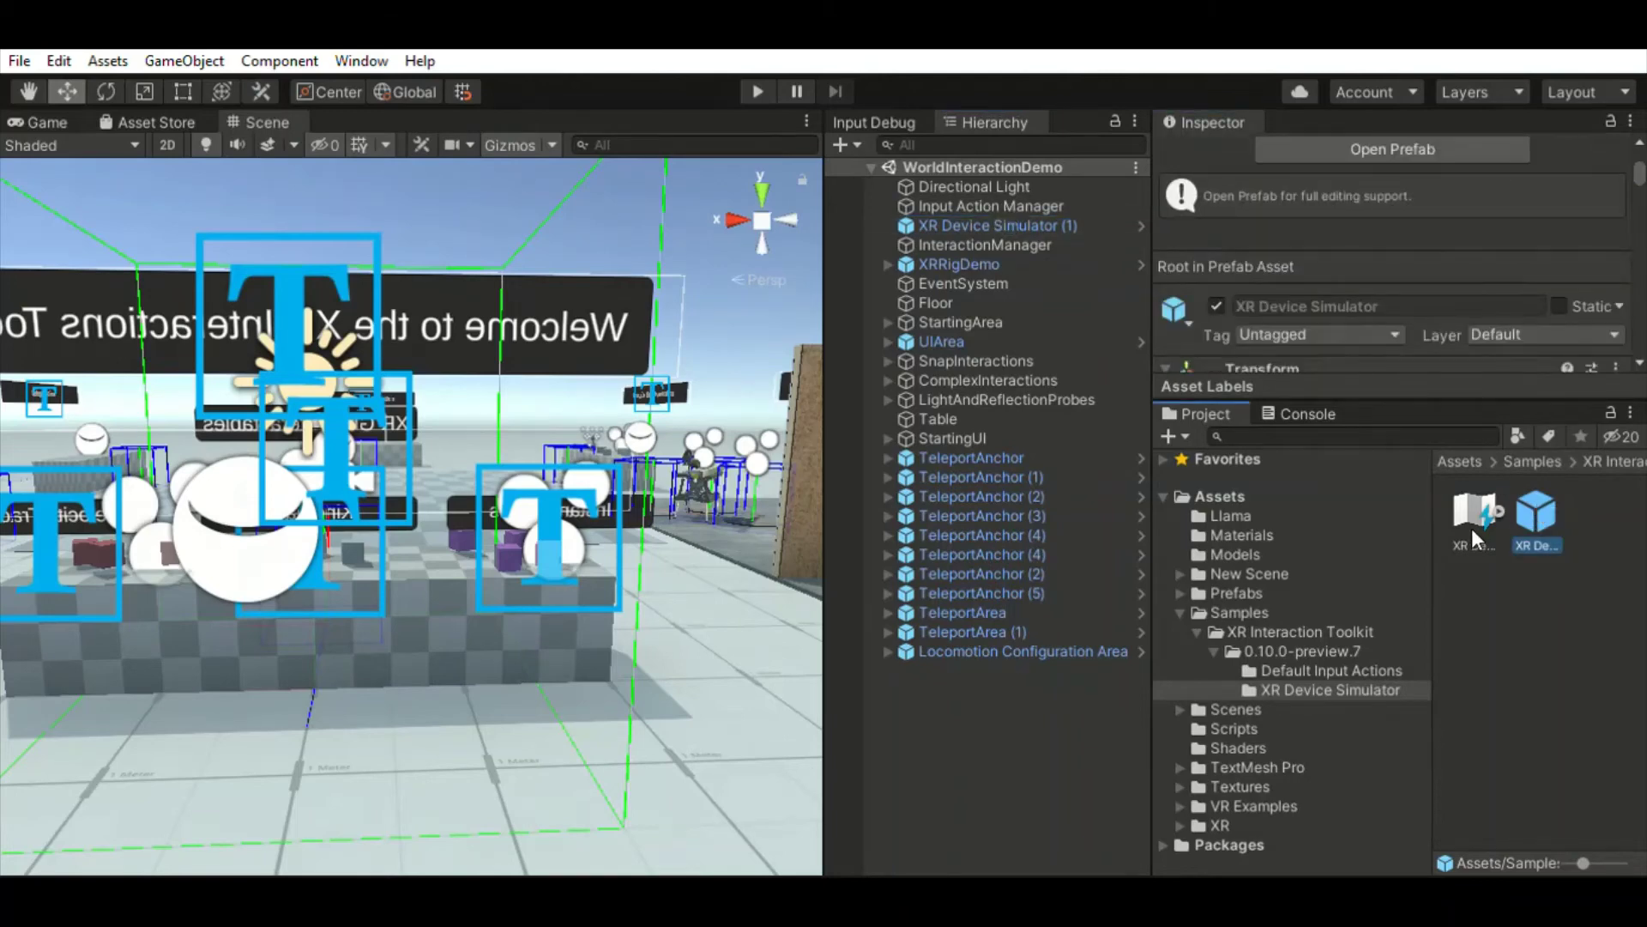
# Examine the XR Device Simulator script on XR Device Simulator (1) and locate its referenced hand, head, mouse scroll and rotate override actions in the project
pyautogui.click(962, 206)
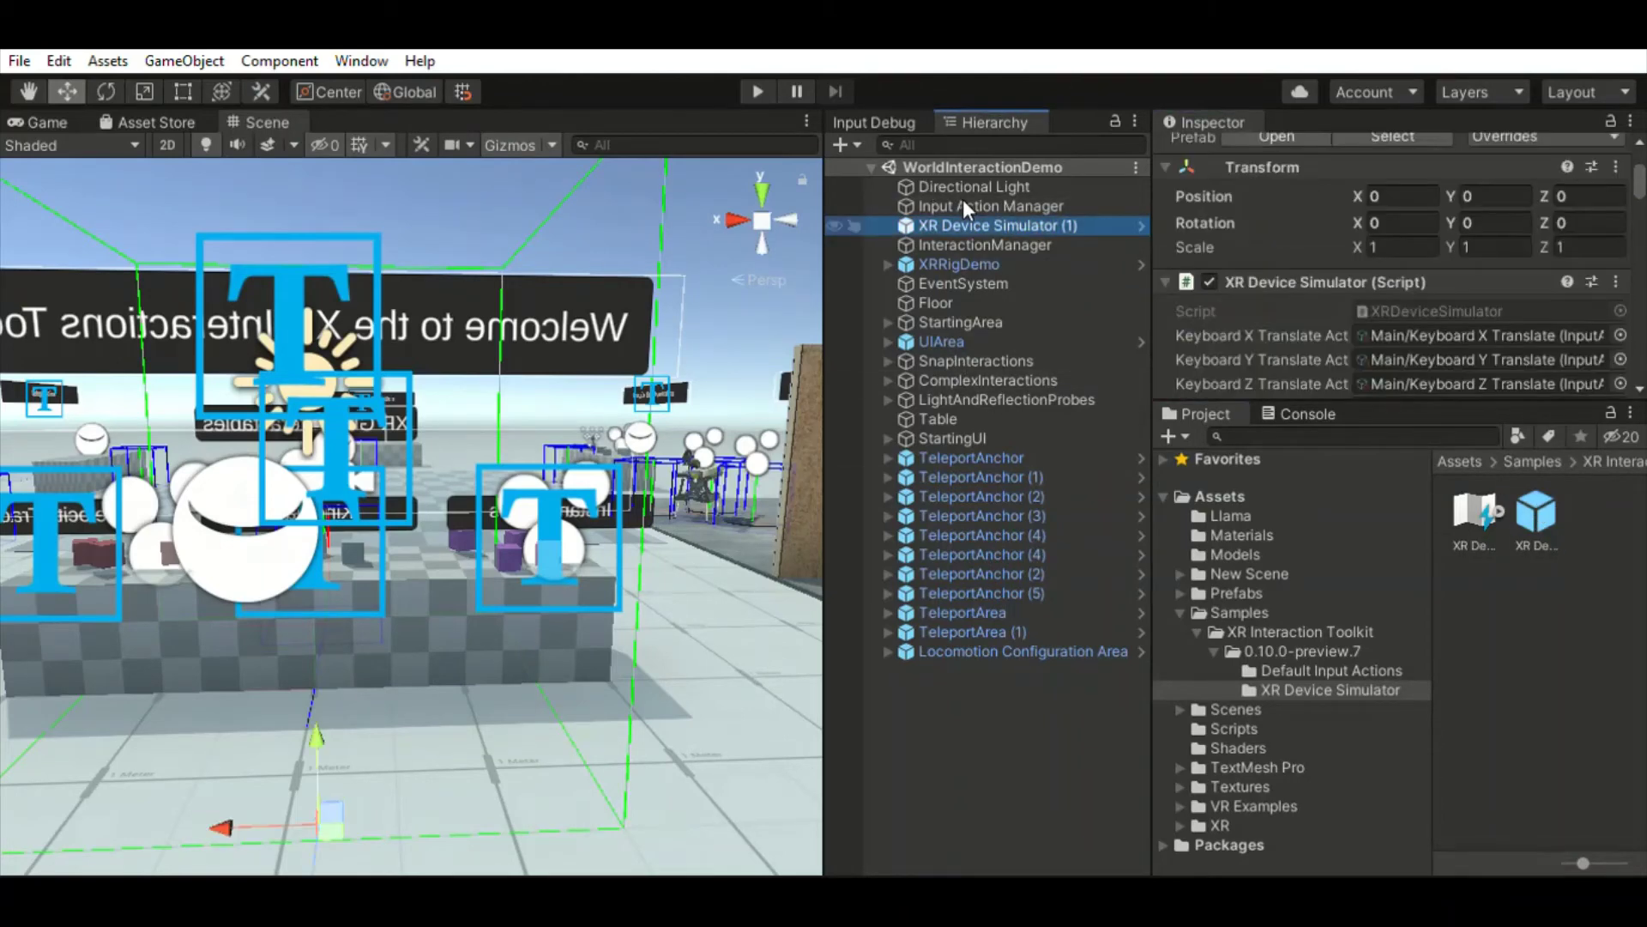
pyautogui.click(1642, 170)
pyautogui.moveTo(1642, 169)
pyautogui.mouseDown()
pyautogui.moveTo(1642, 187)
pyautogui.moveTo(1642, 173)
pyautogui.mouseUp()
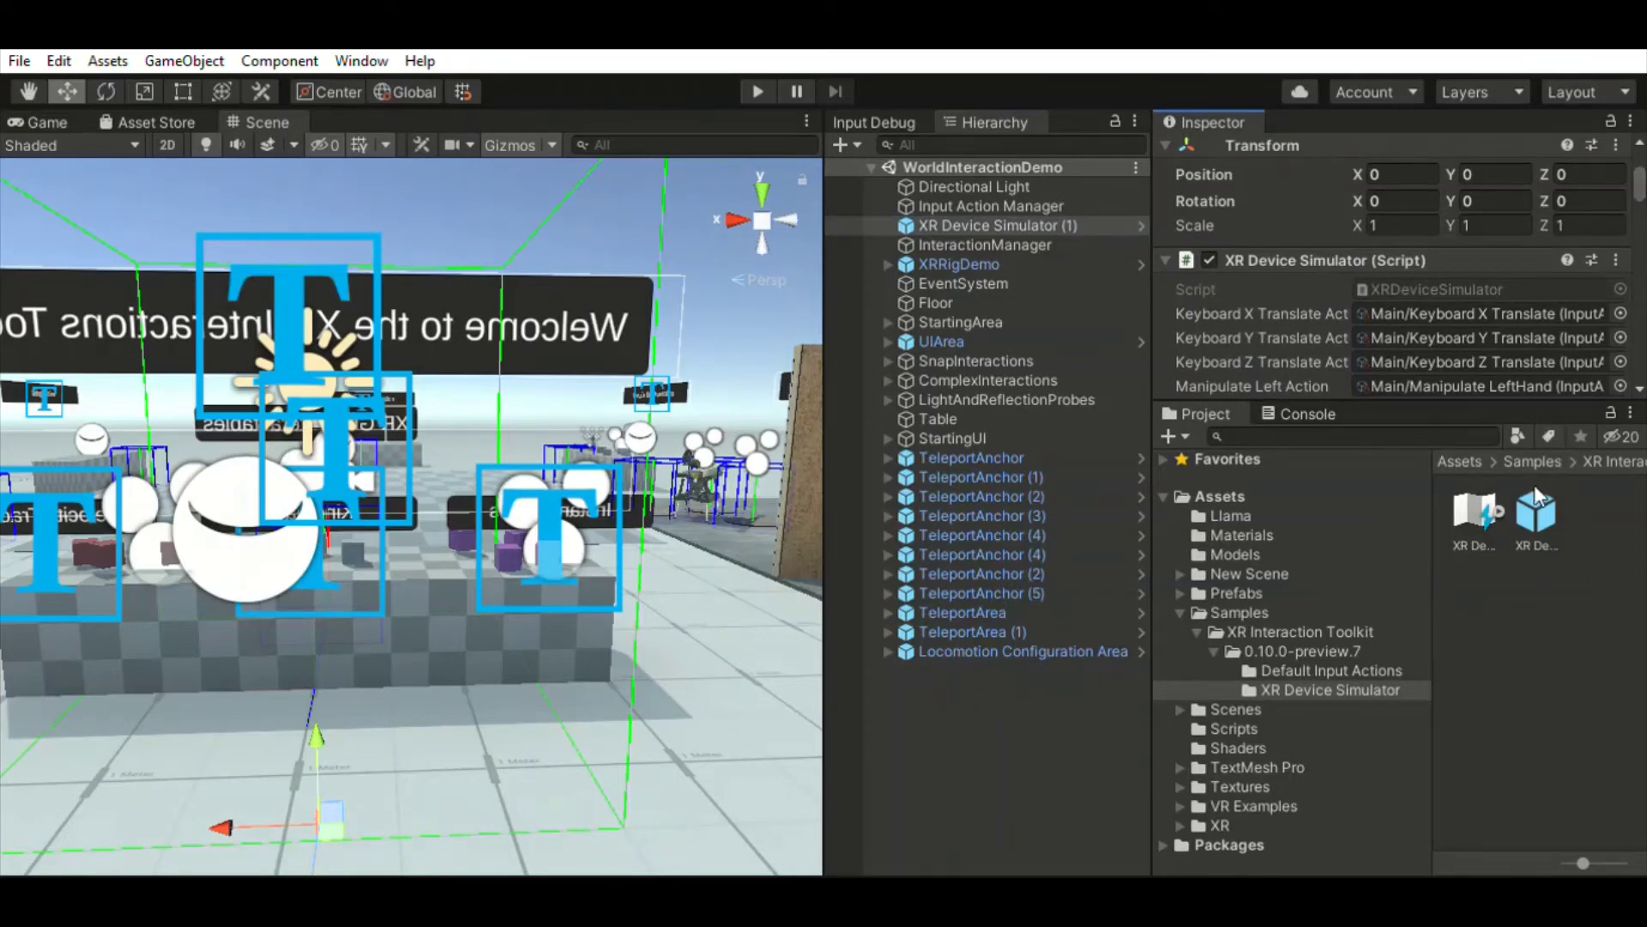
pyautogui.moveTo(1639, 170); pyautogui.dragTo(1639, 185)
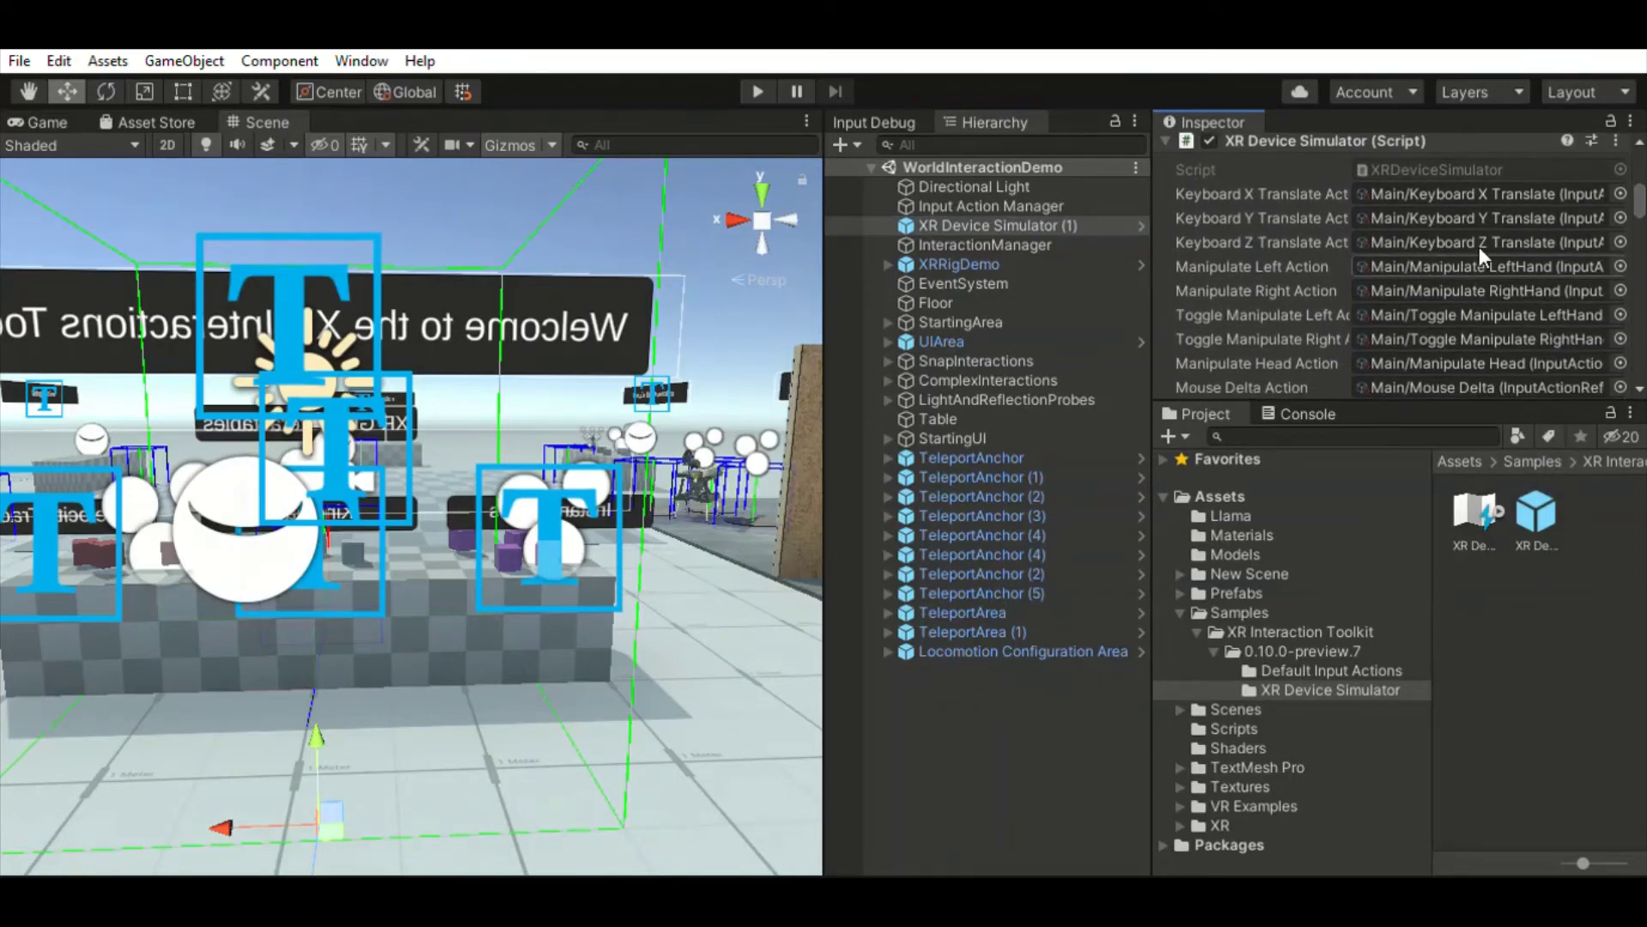
pyautogui.click(1450, 257)
pyautogui.click(1457, 275)
pyautogui.click(1469, 311)
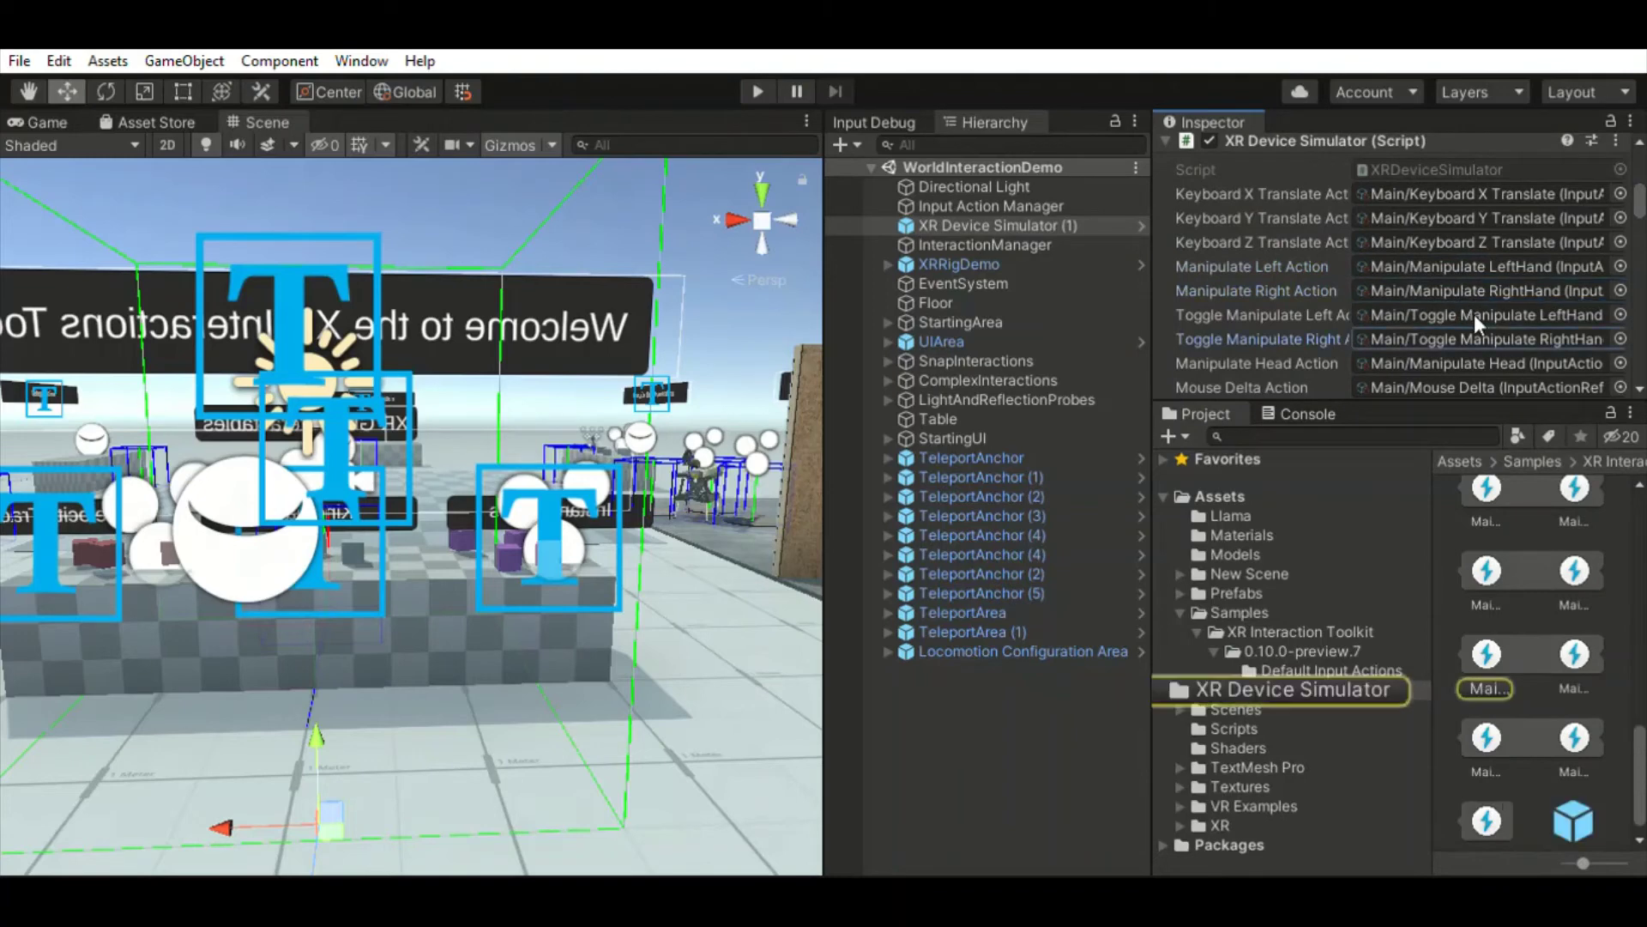
pyautogui.click(1468, 341)
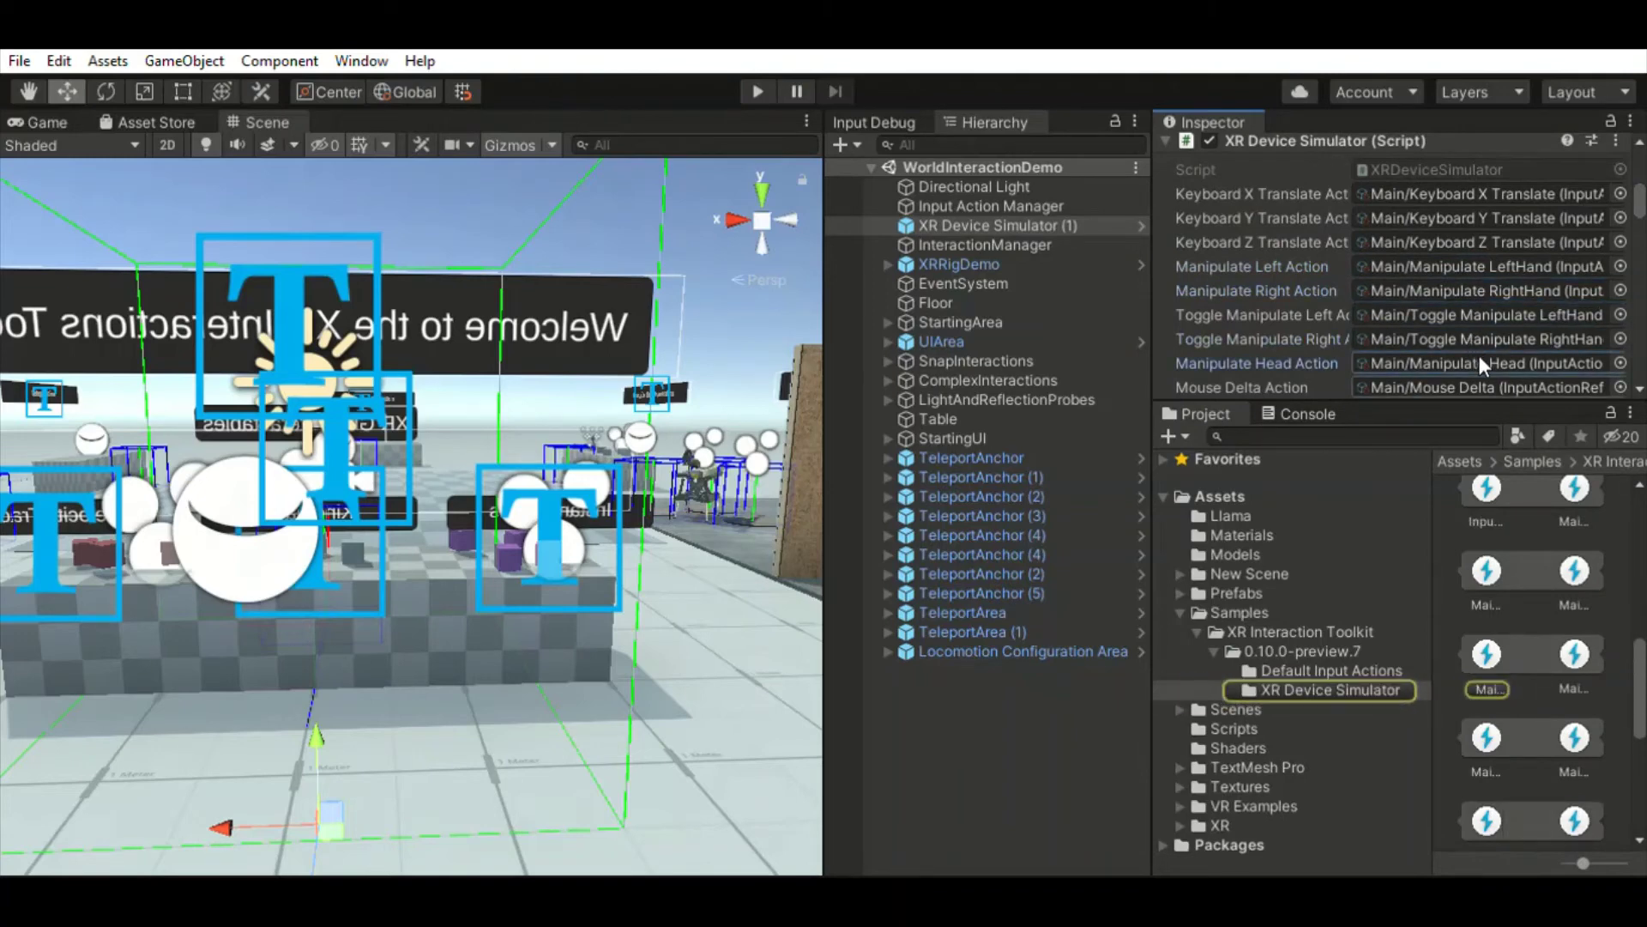
pyautogui.scroll(-3, 1527, 335)
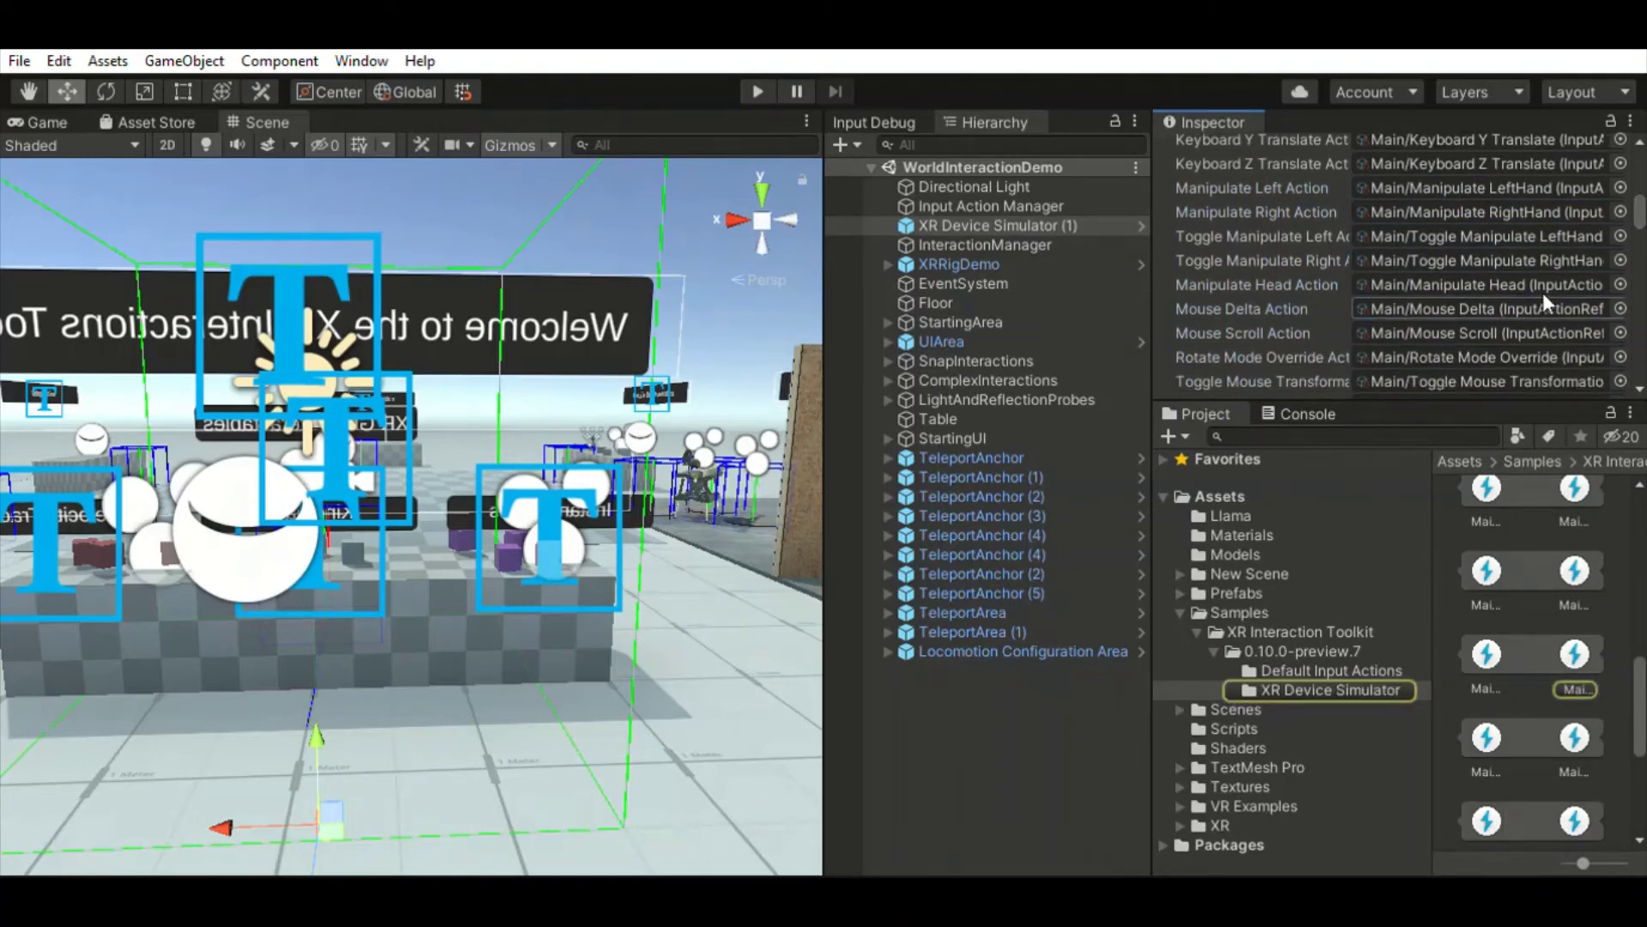
pyautogui.click(1514, 333)
pyautogui.click(1514, 357)
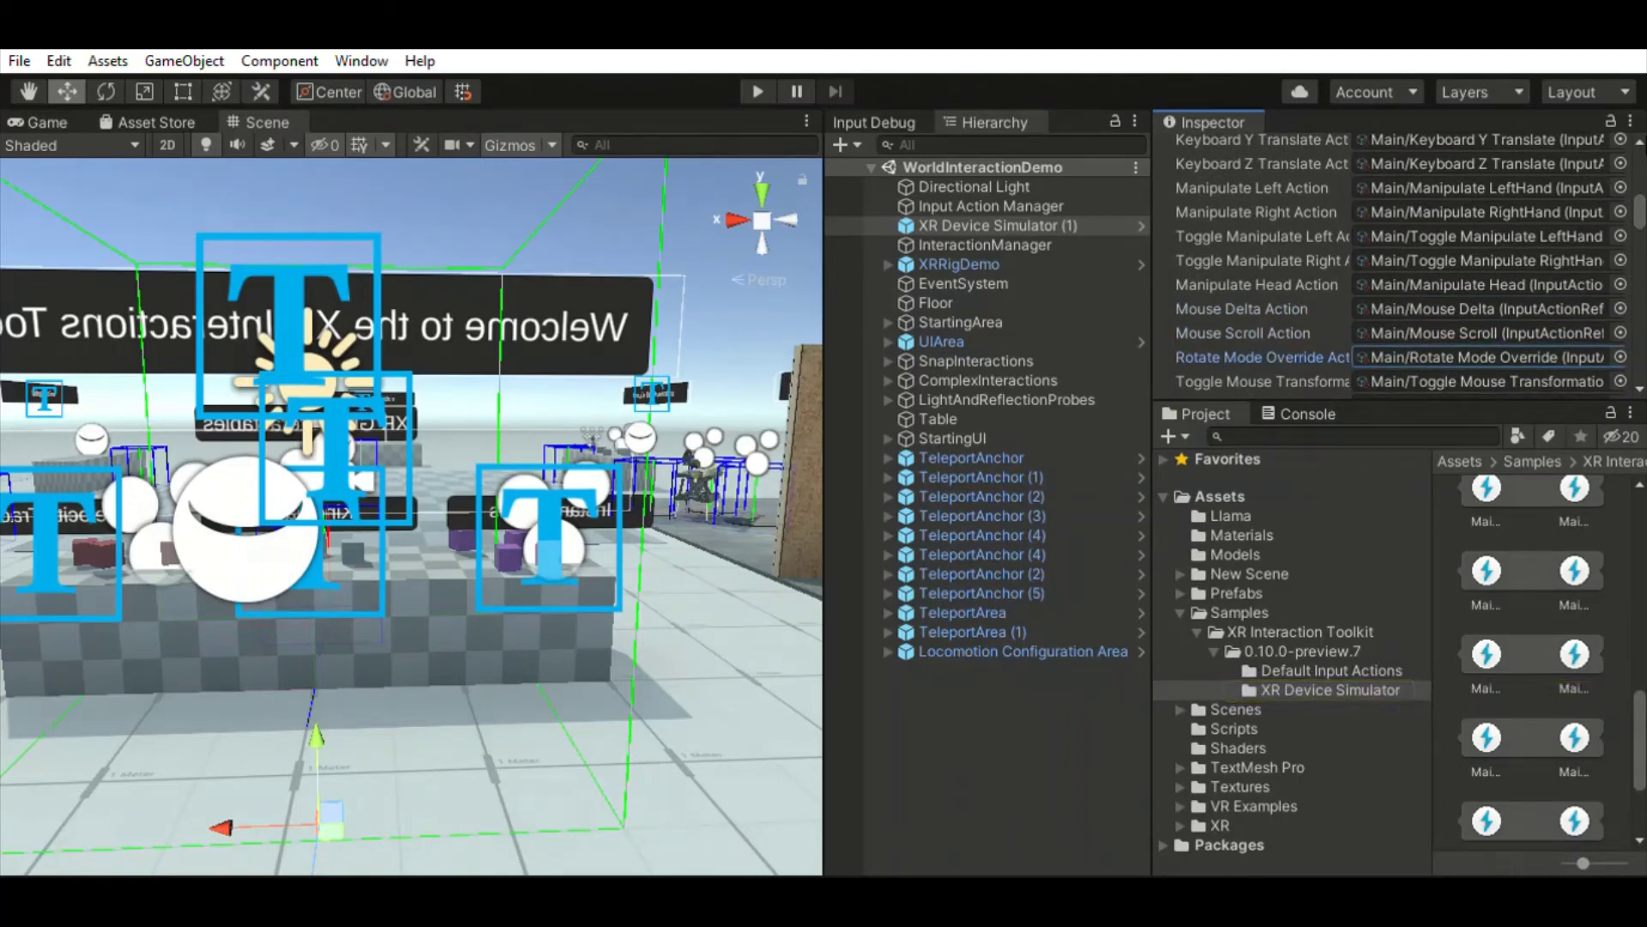
# Examine the Input Action Manager's Action Assets list on the simulator and locate the XR Device Simulator Controls asset assigned to Element 0
pyautogui.scroll(4, 1394, 266)
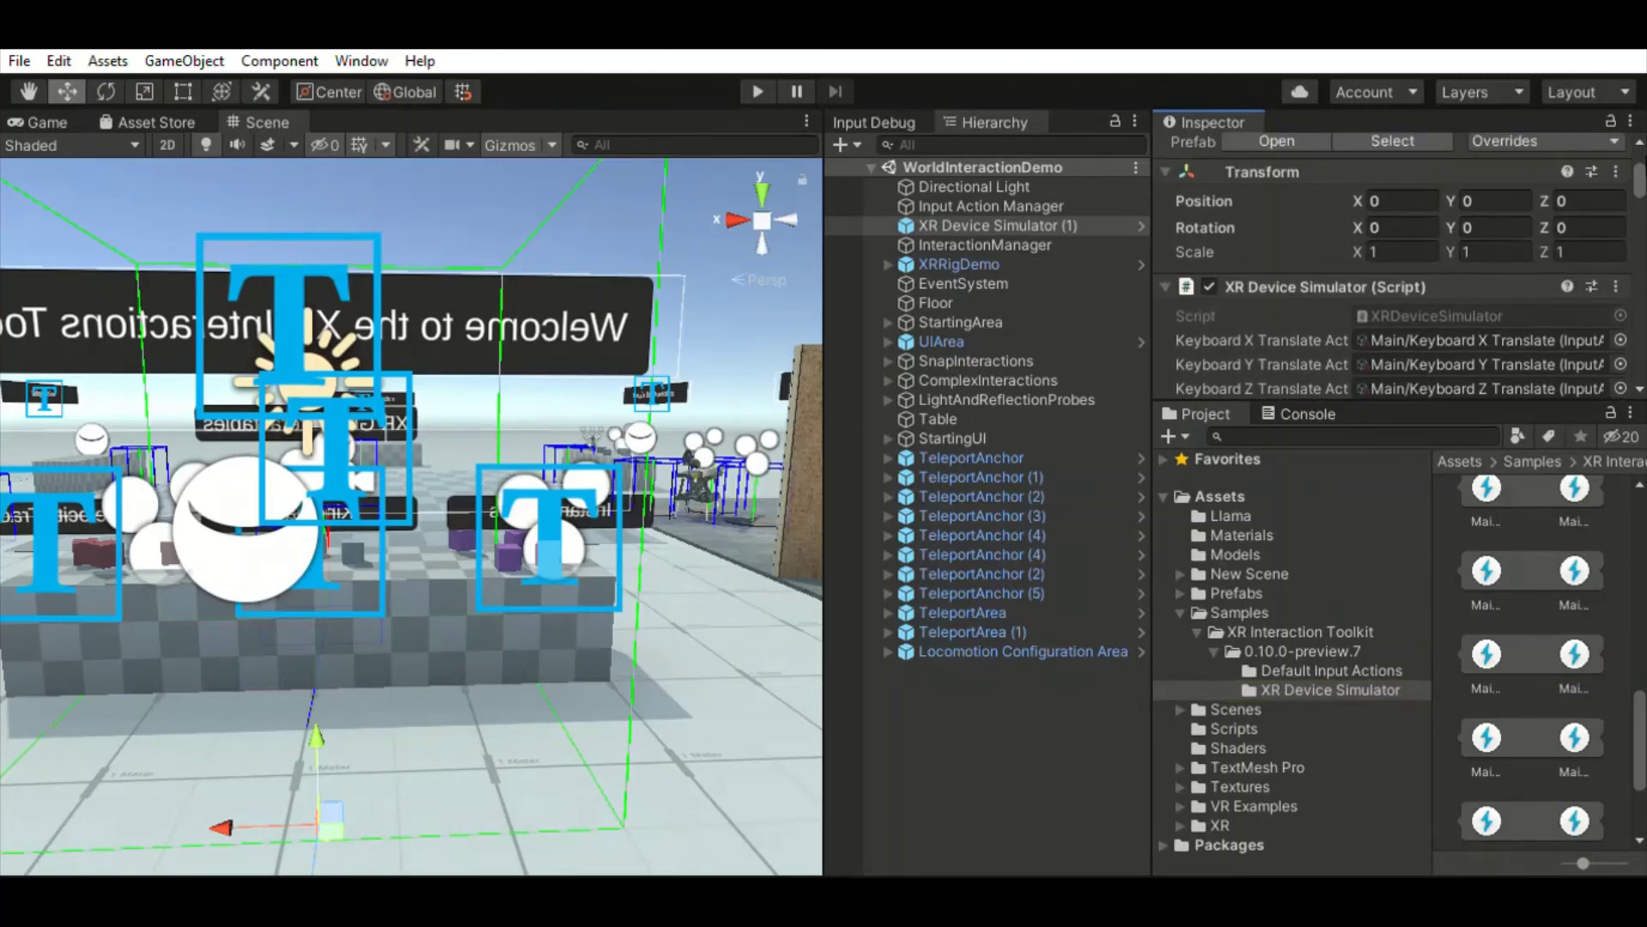
pyautogui.scroll(-10, 1394, 266)
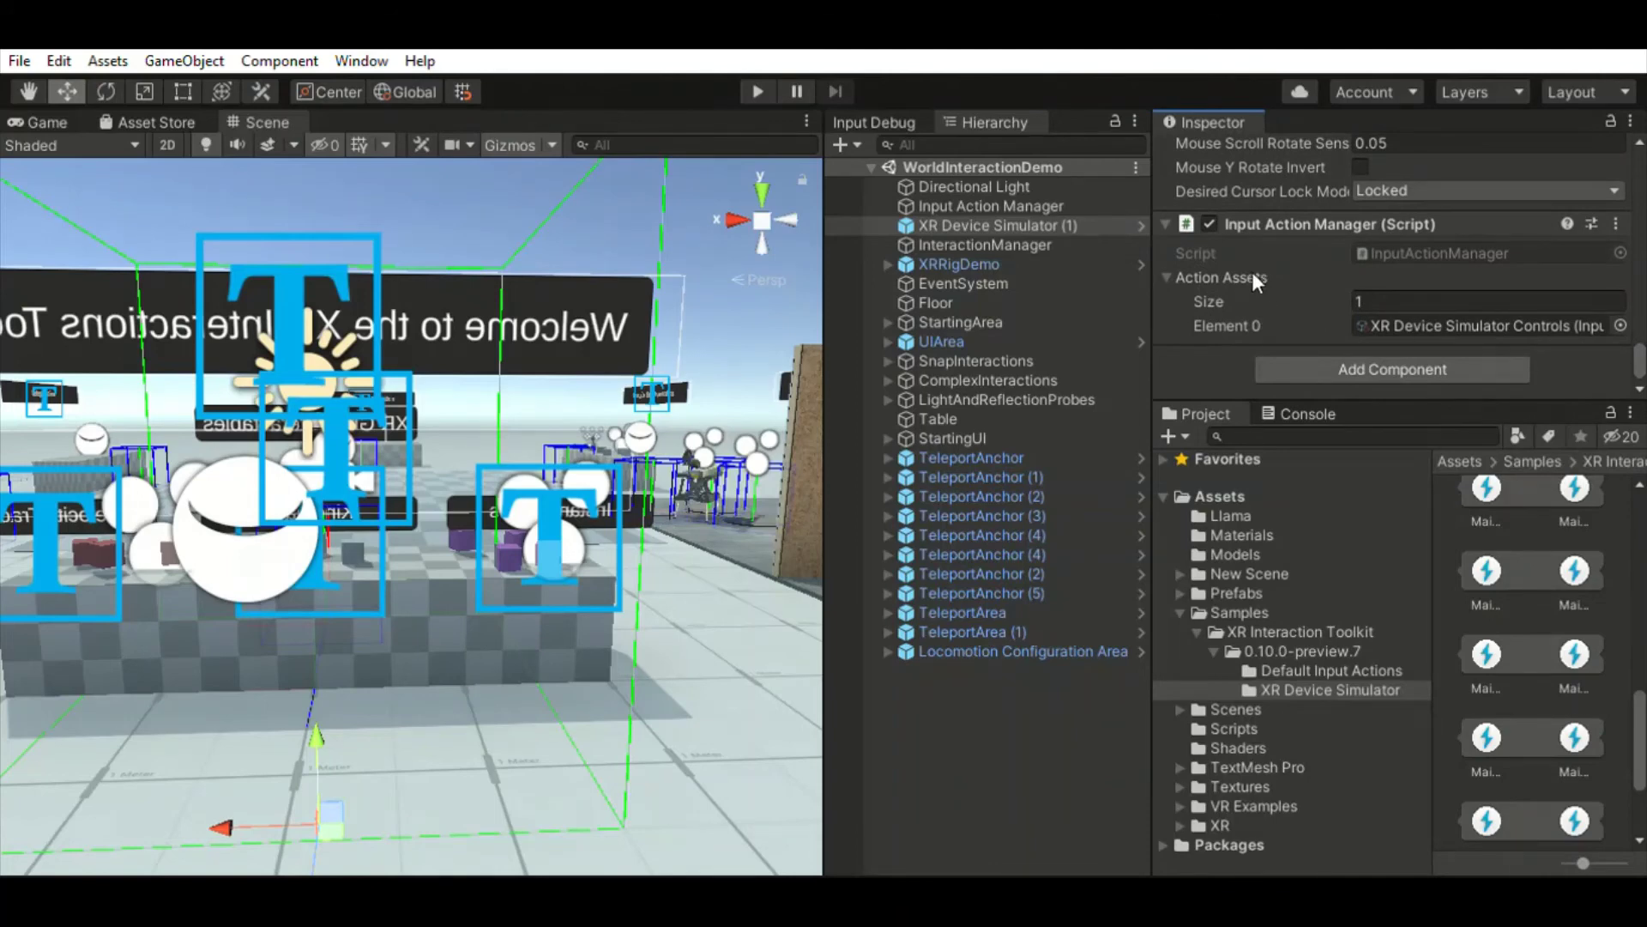
pyautogui.click(1391, 298)
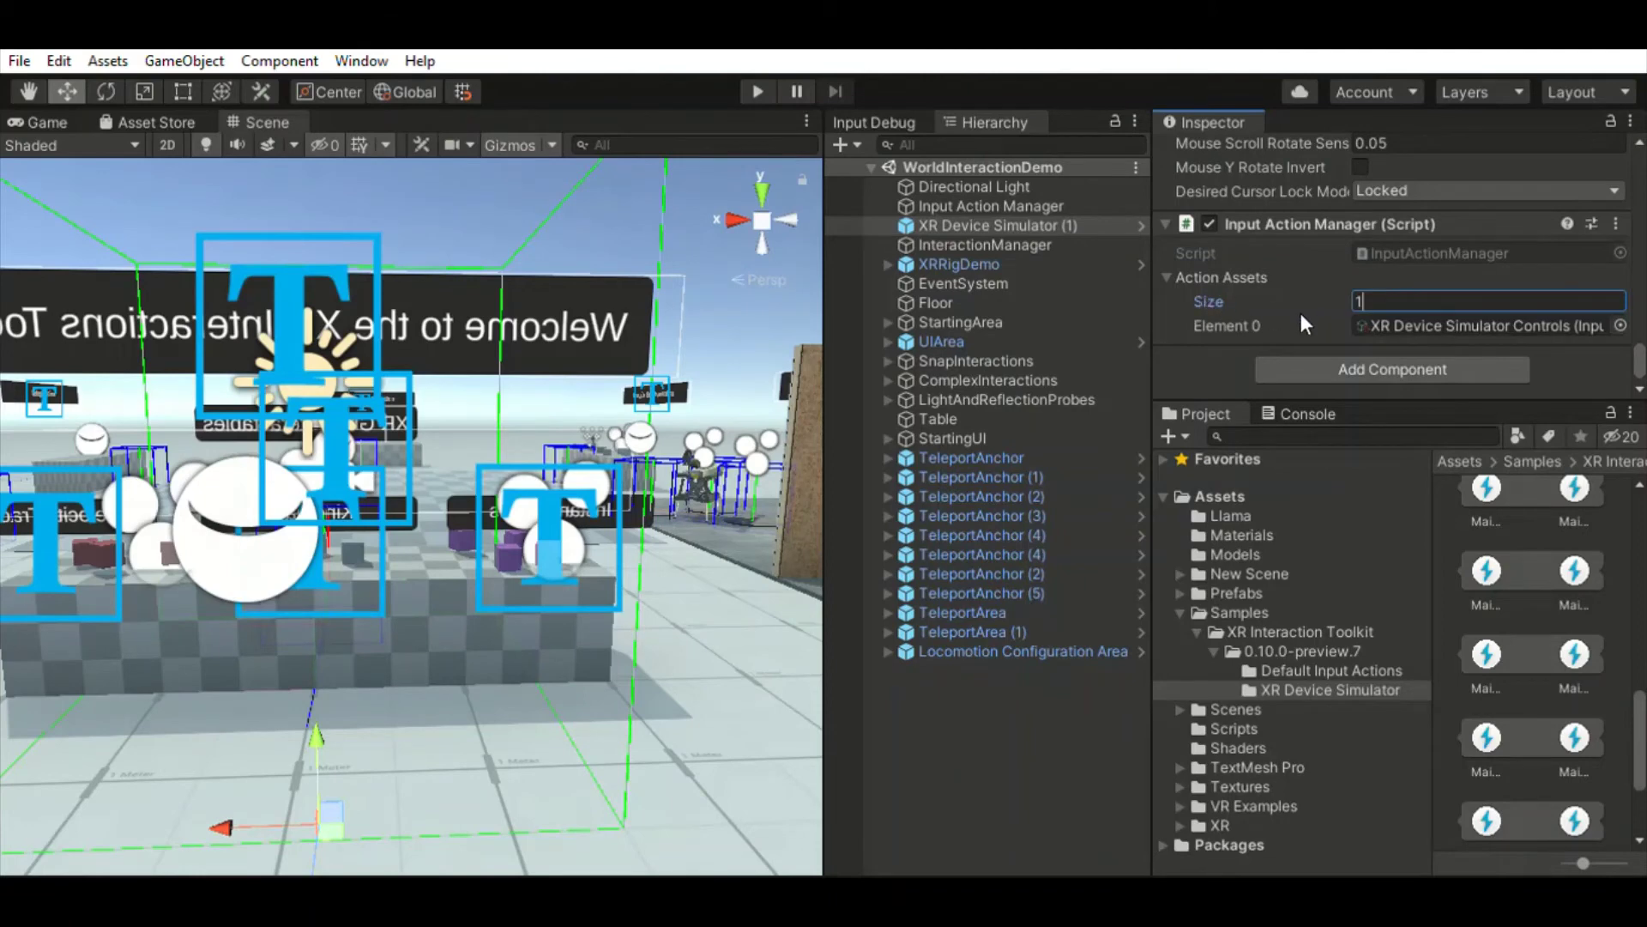
pyautogui.click(1426, 326)
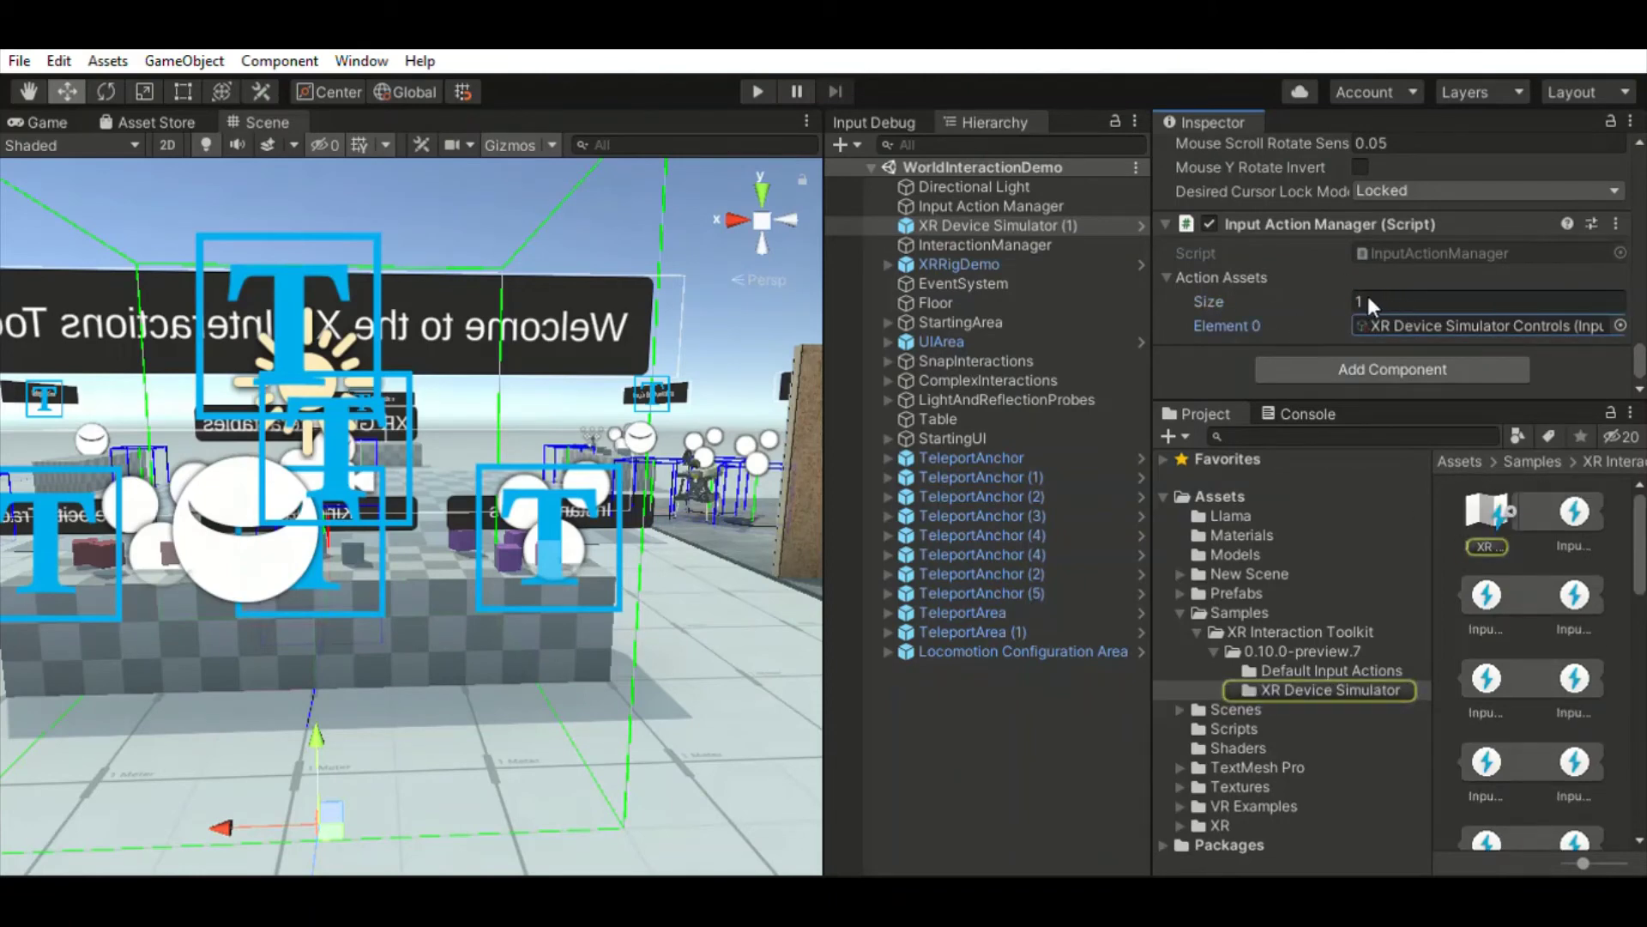
pyautogui.click(1511, 485)
pyautogui.moveTo(1469, 496); pyautogui.dragTo(1449, 302)
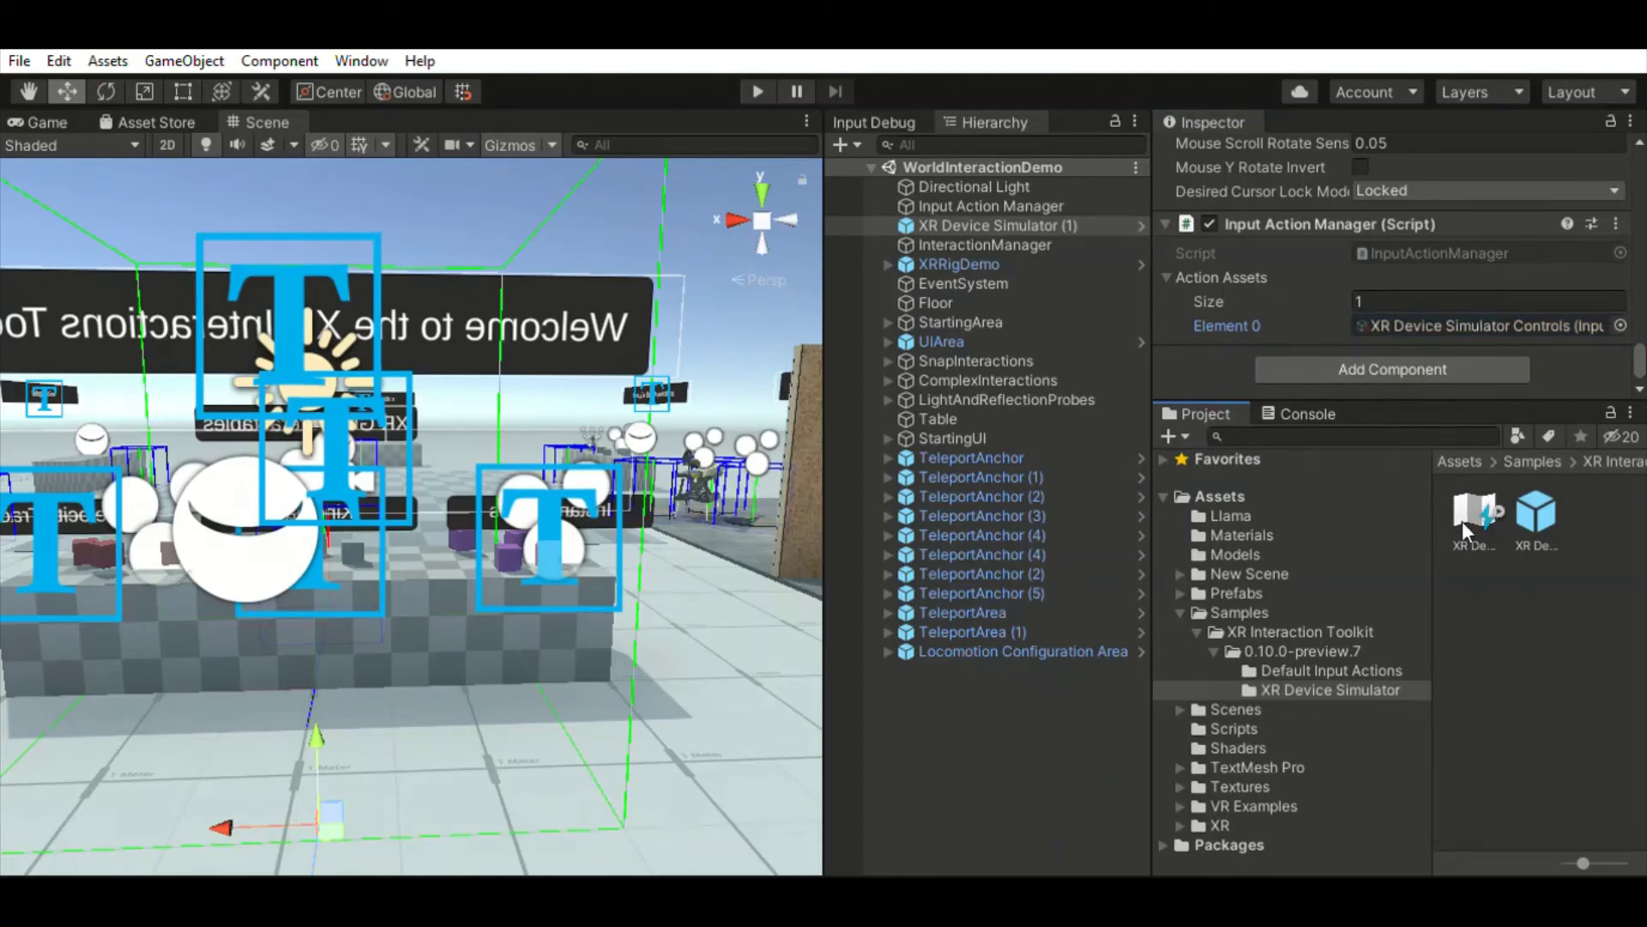
# Expand the XR Device Simulator Controls asset and inspect its individual Input Controls and Main action references
pyautogui.click(1497, 505)
pyautogui.click(1575, 511)
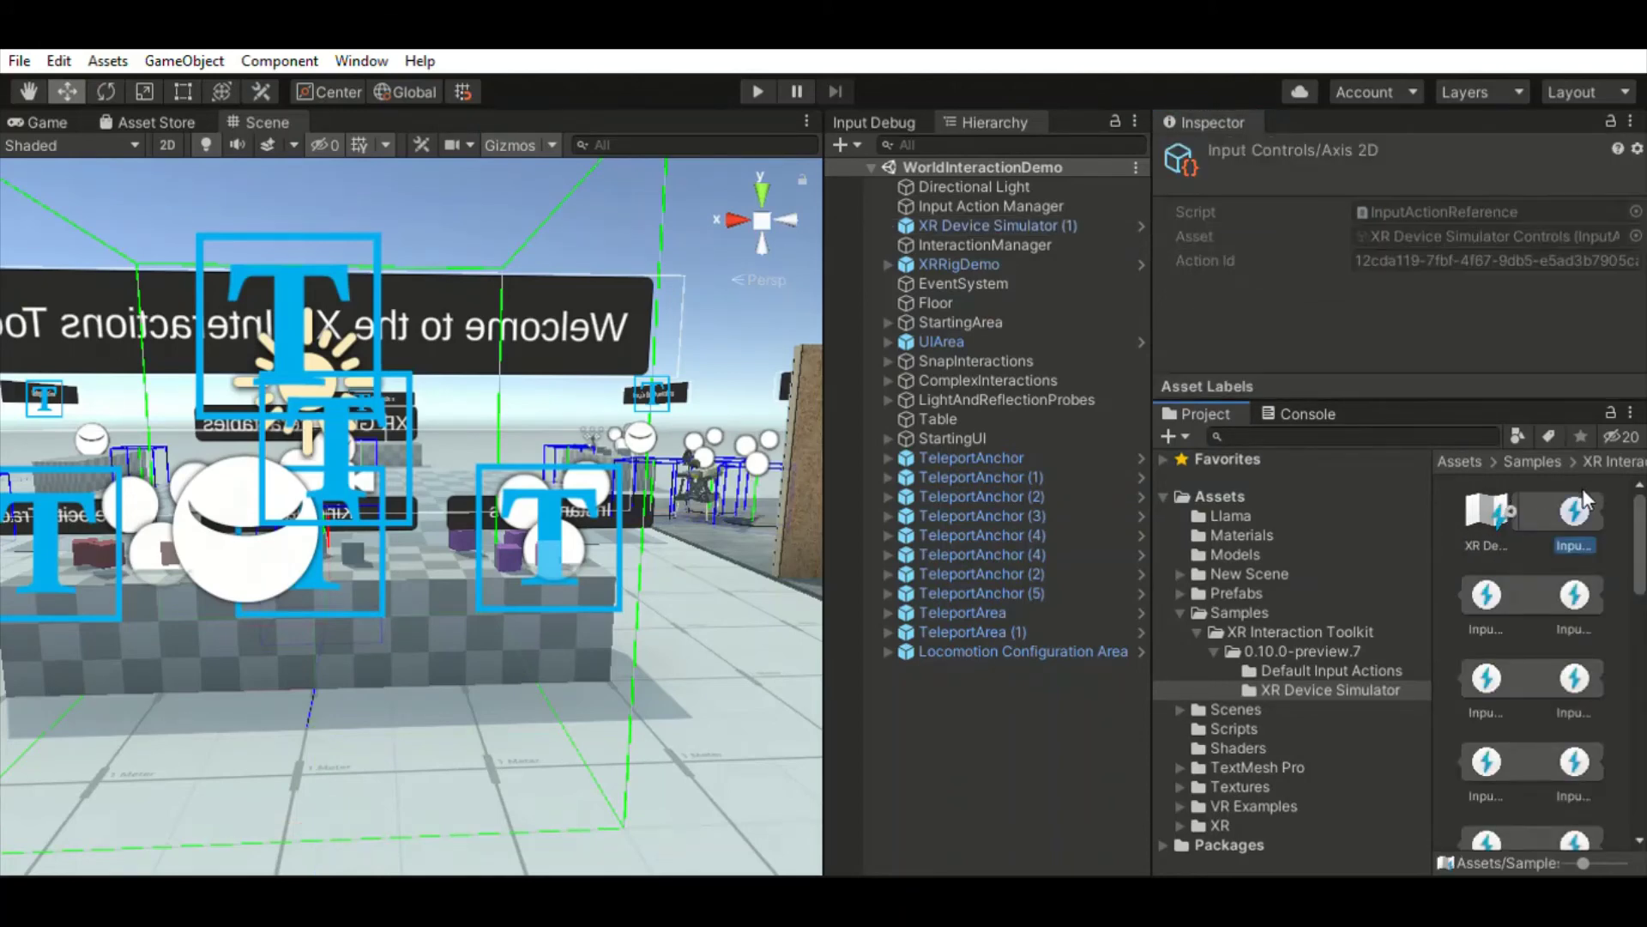
pyautogui.click(1487, 592)
pyautogui.click(1587, 580)
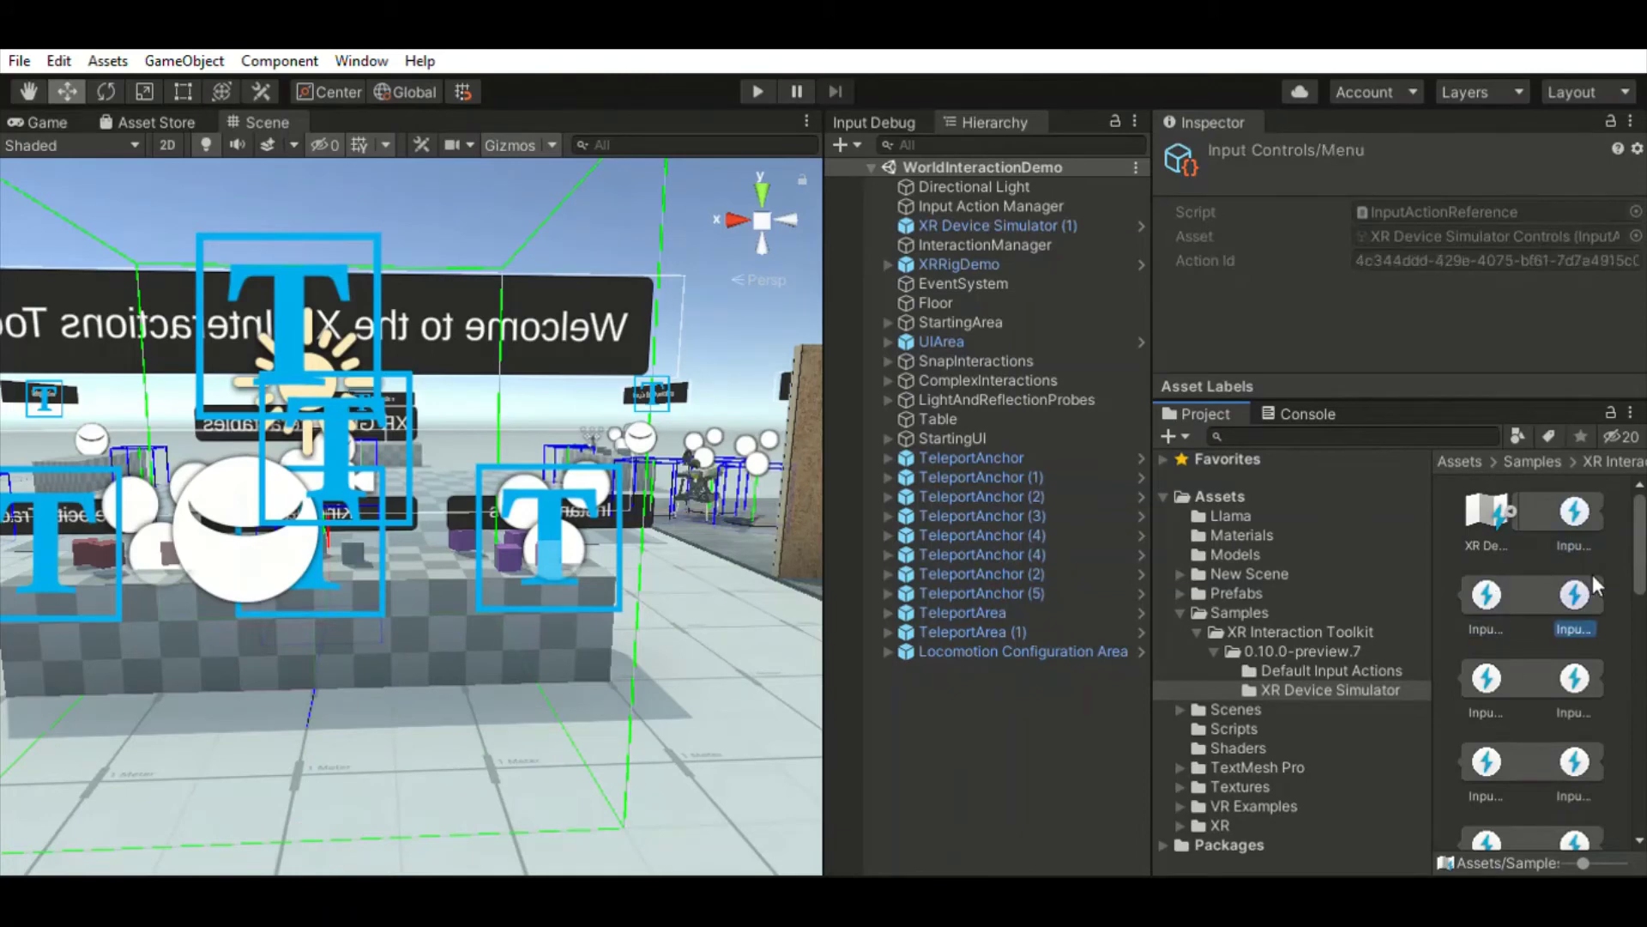
pyautogui.click(1490, 663)
pyautogui.click(1574, 678)
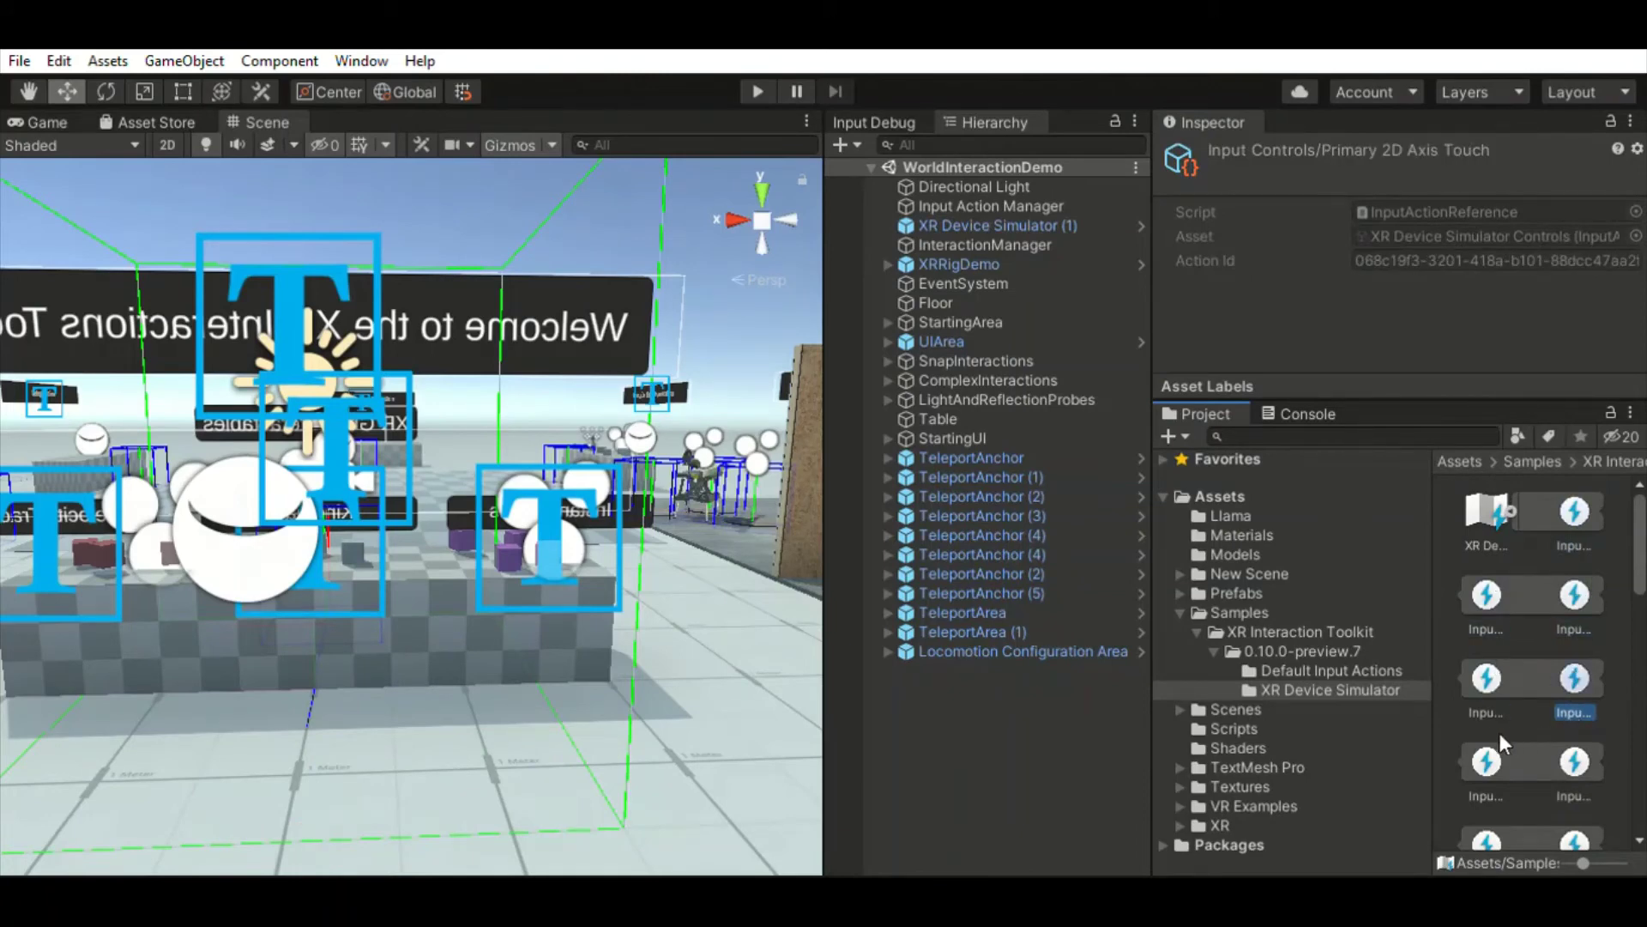
pyautogui.click(1489, 759)
pyautogui.click(1574, 761)
pyautogui.scroll(-1, 1575, 761)
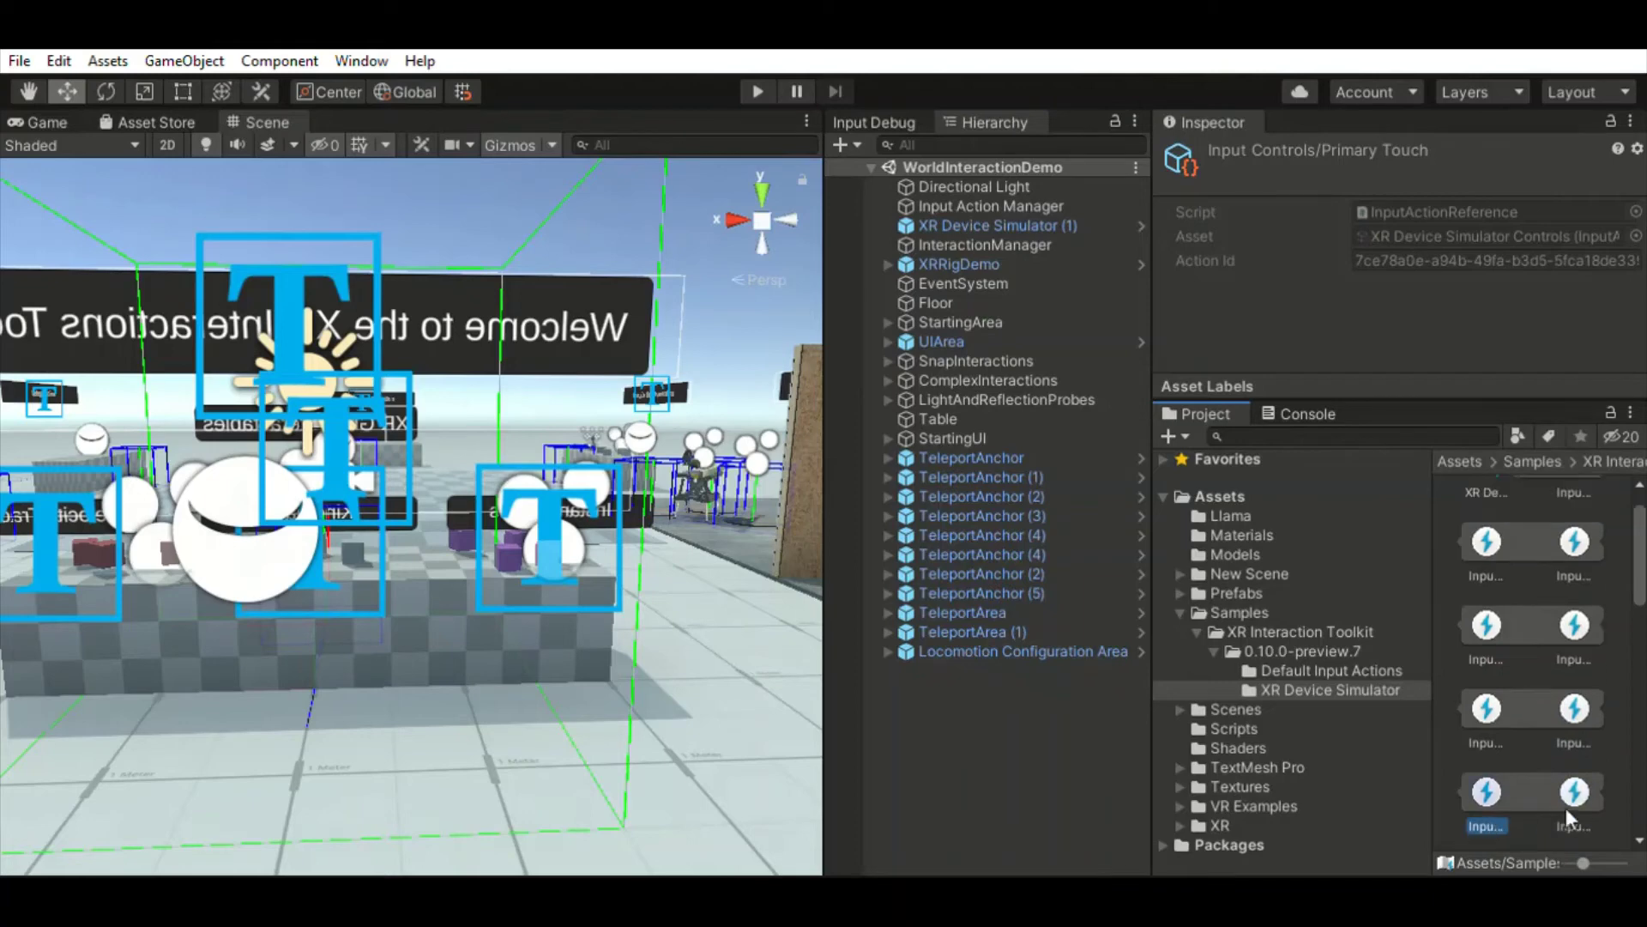
pyautogui.scroll(-3, 1576, 689)
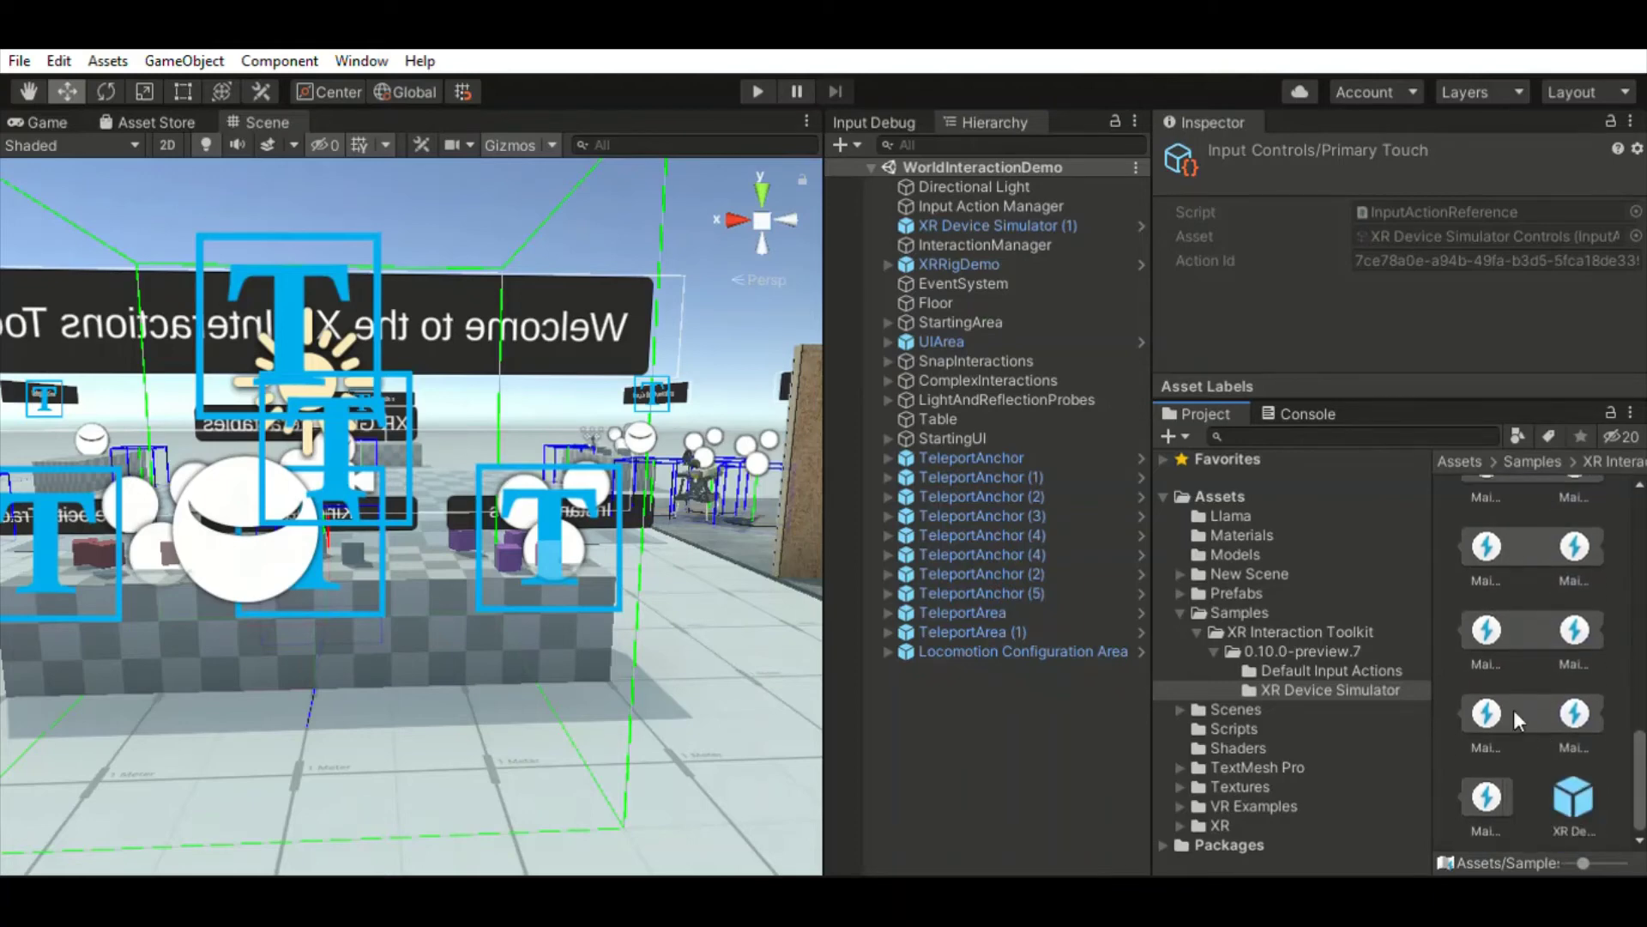
pyautogui.click(1583, 609)
pyautogui.click(1496, 613)
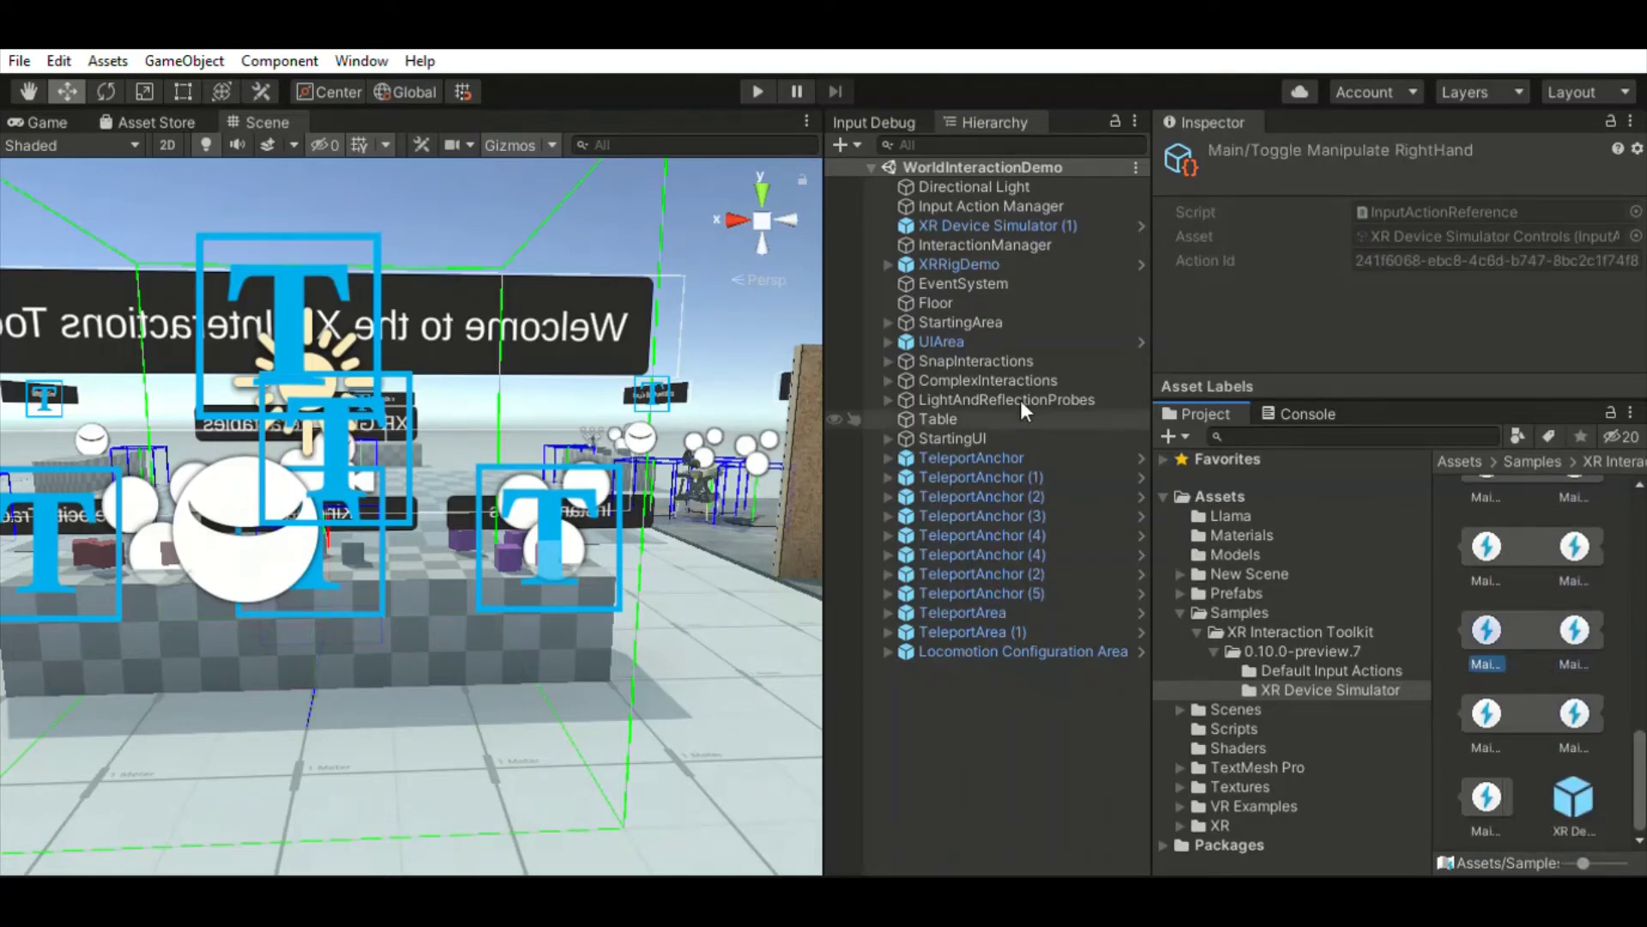
# Return to XR Device Simulator (1) and locate its Mouse Delta, Mouse Scroll, Rotate Mode Override and Negate Mode actions in the project
pyautogui.click(1003, 224)
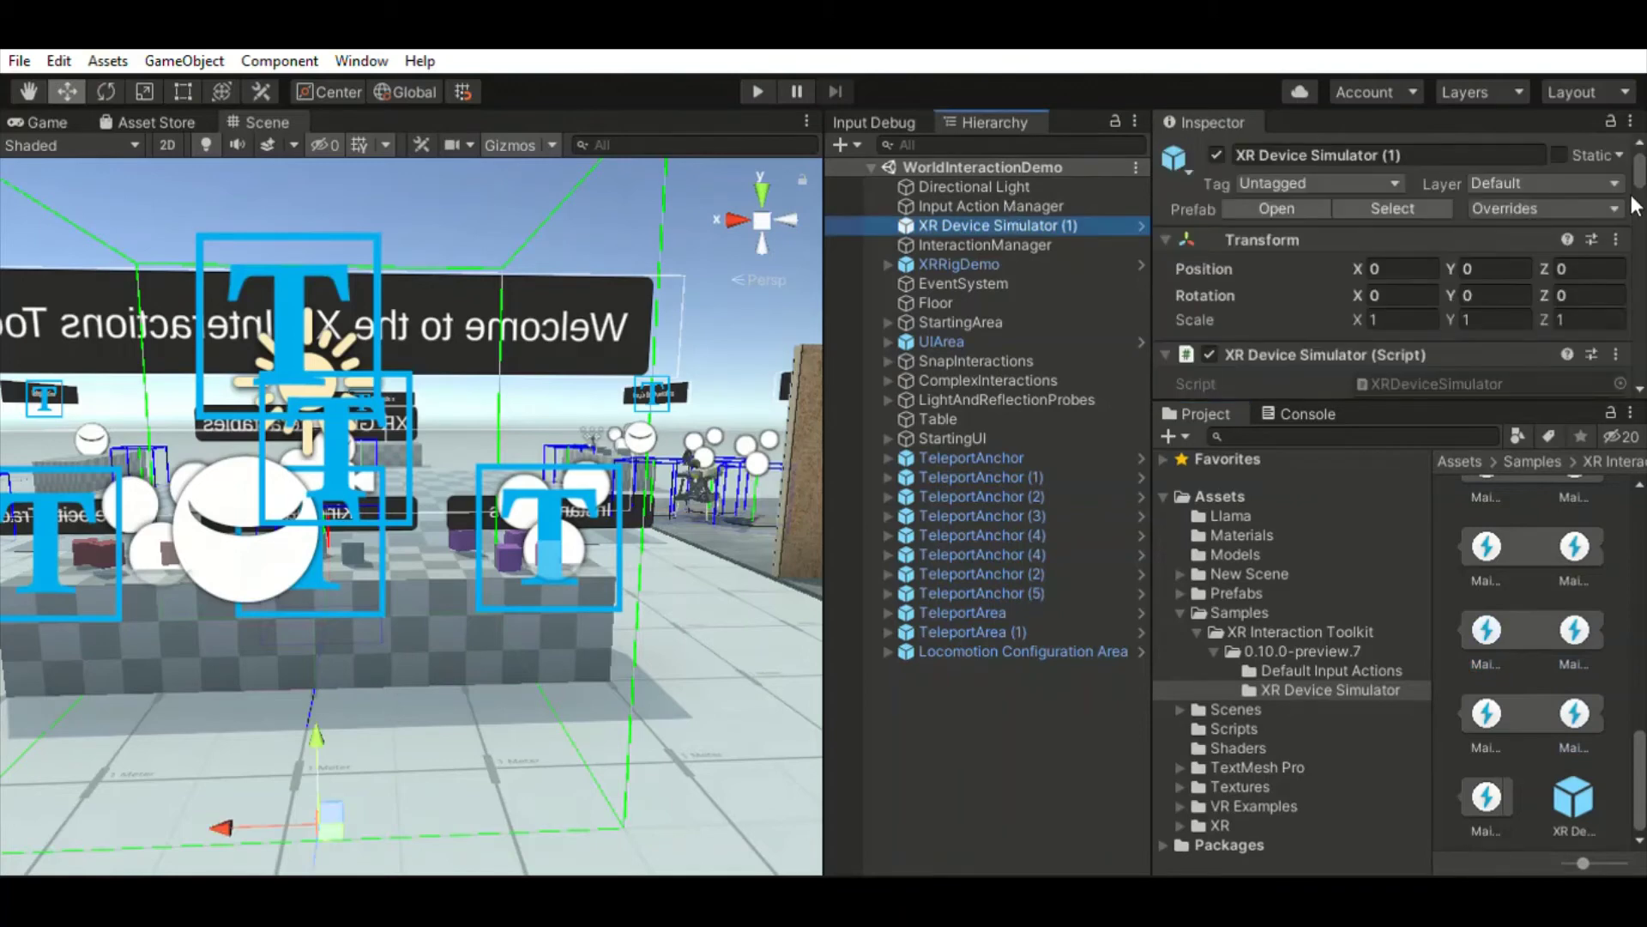
pyautogui.moveTo(1639, 172)
pyautogui.mouseDown()
pyautogui.moveTo(1639, 357)
pyautogui.moveTo(1638, 194)
pyautogui.mouseUp()
pyautogui.scroll(3, 1595, 302)
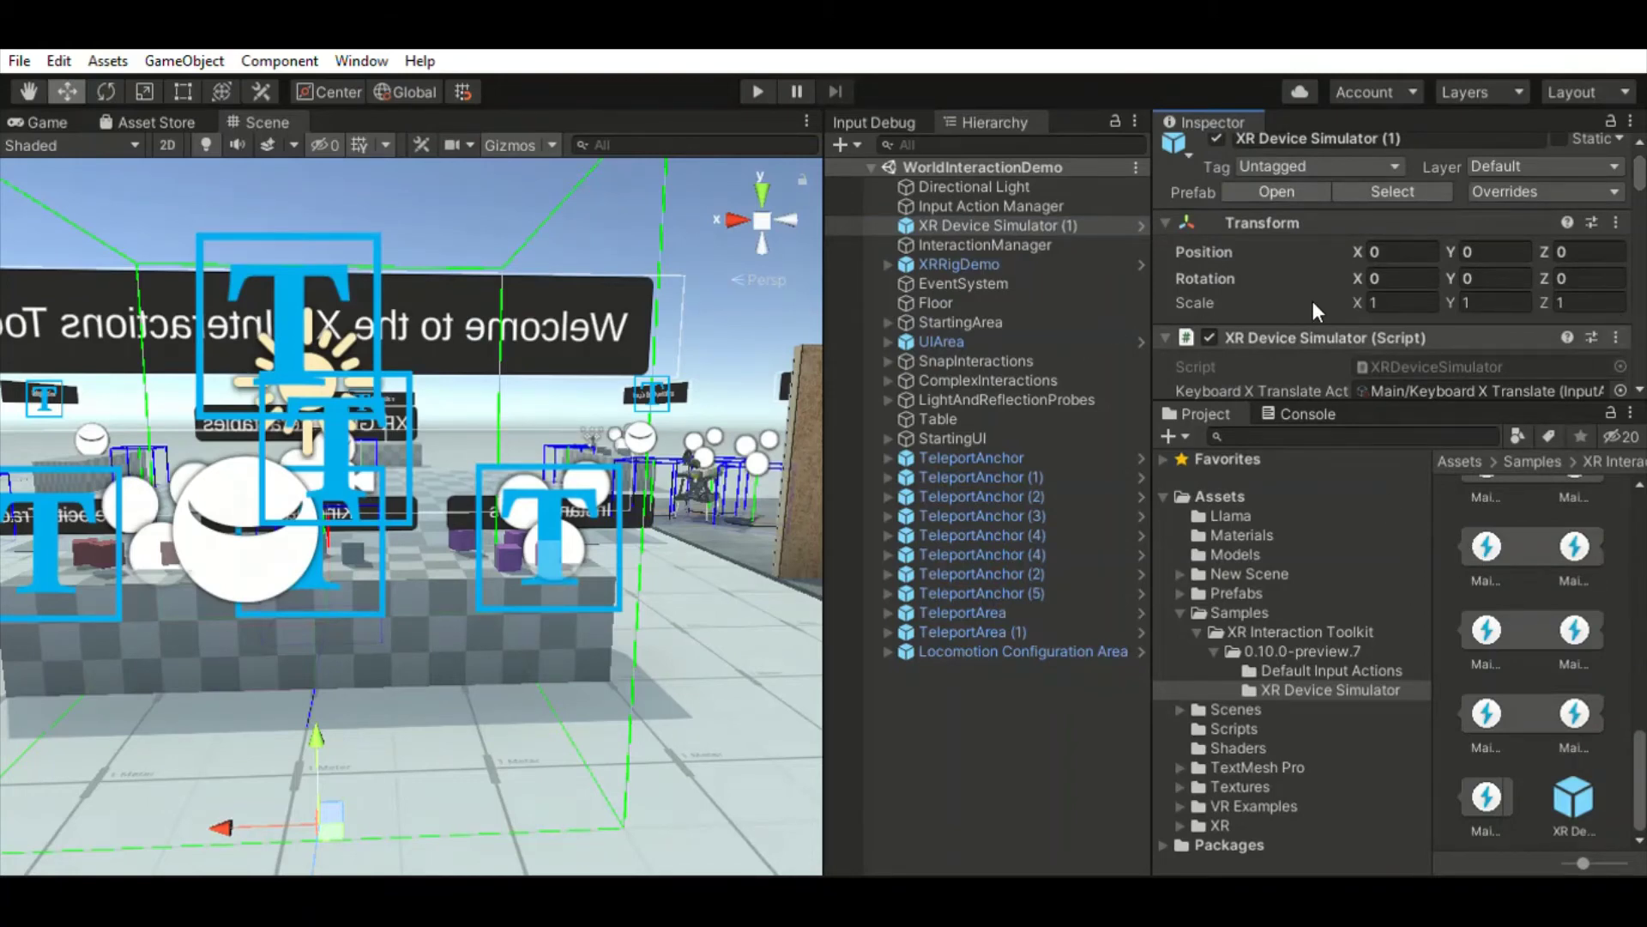
pyautogui.scroll(-4, 1458, 275)
pyautogui.click(1476, 272)
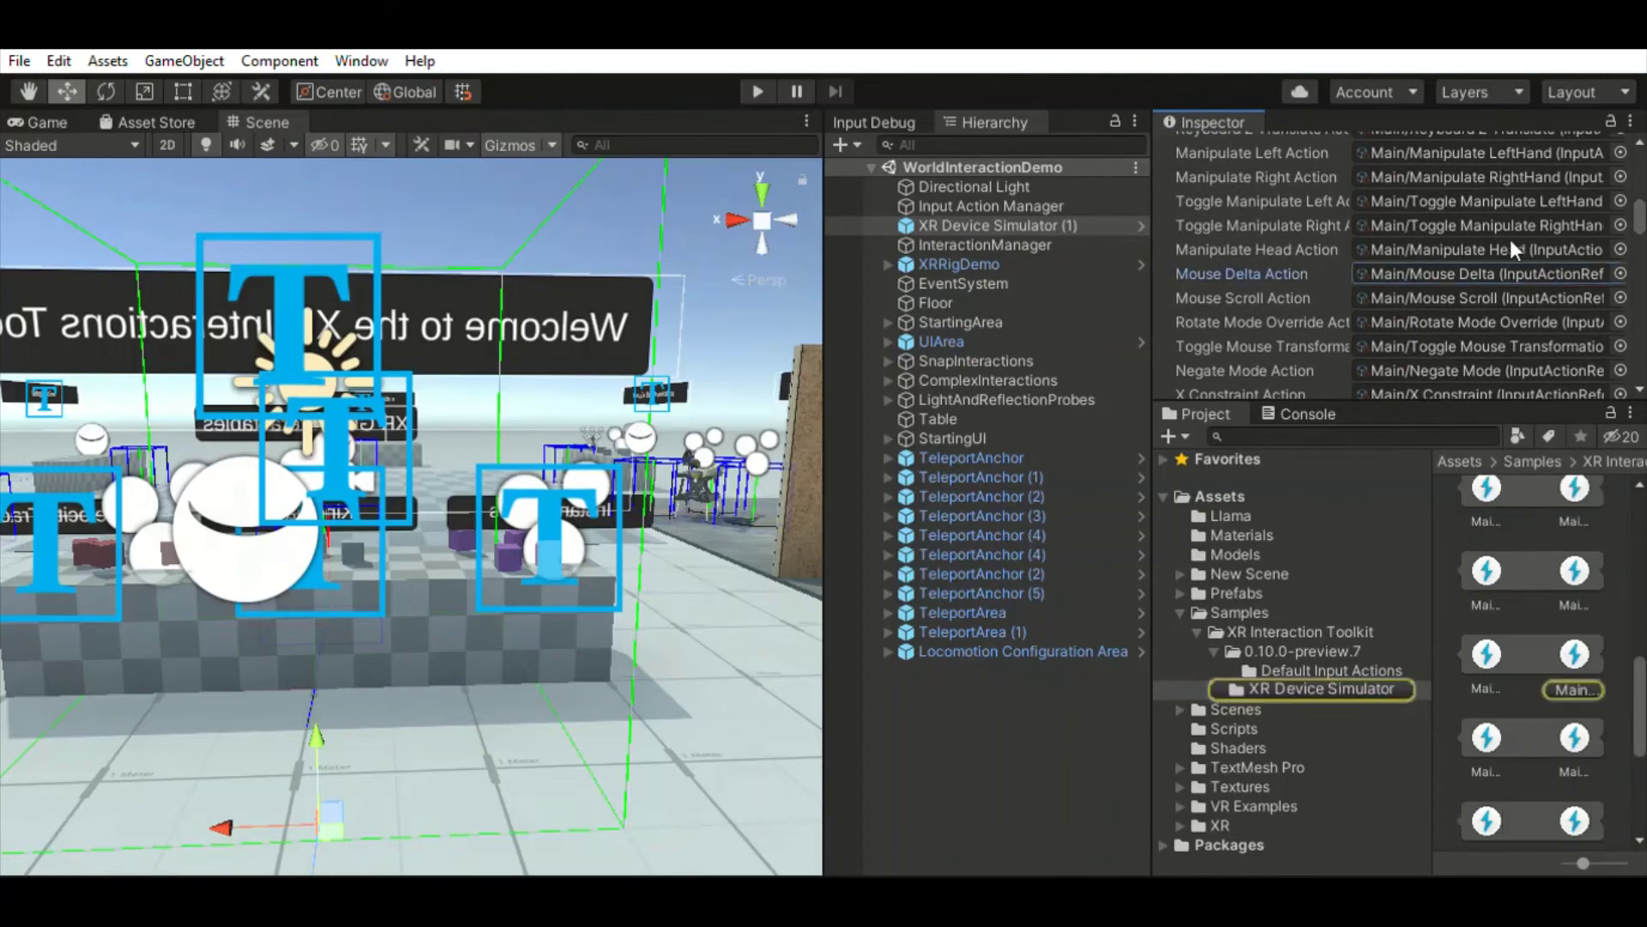
pyautogui.click(1497, 298)
pyautogui.click(1484, 322)
pyautogui.click(1465, 369)
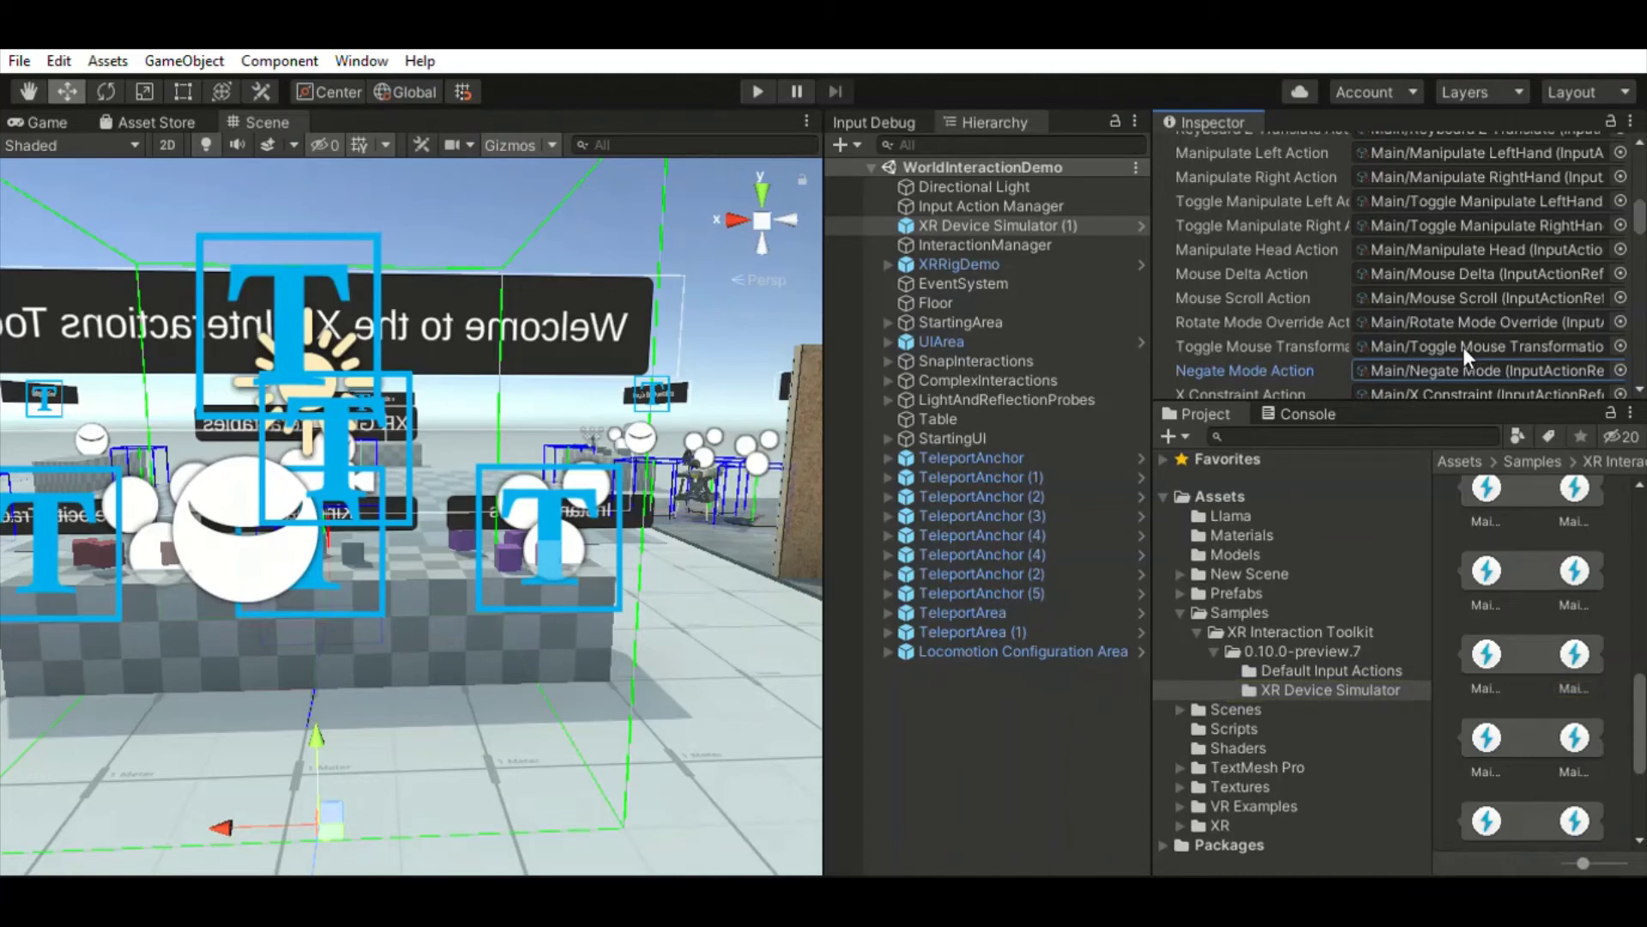
# Open the XR Device Simulator Controls asset in the input actions editor from the simulator's Toggle Mouse Transformation Mode reference
pyautogui.click(1448, 269)
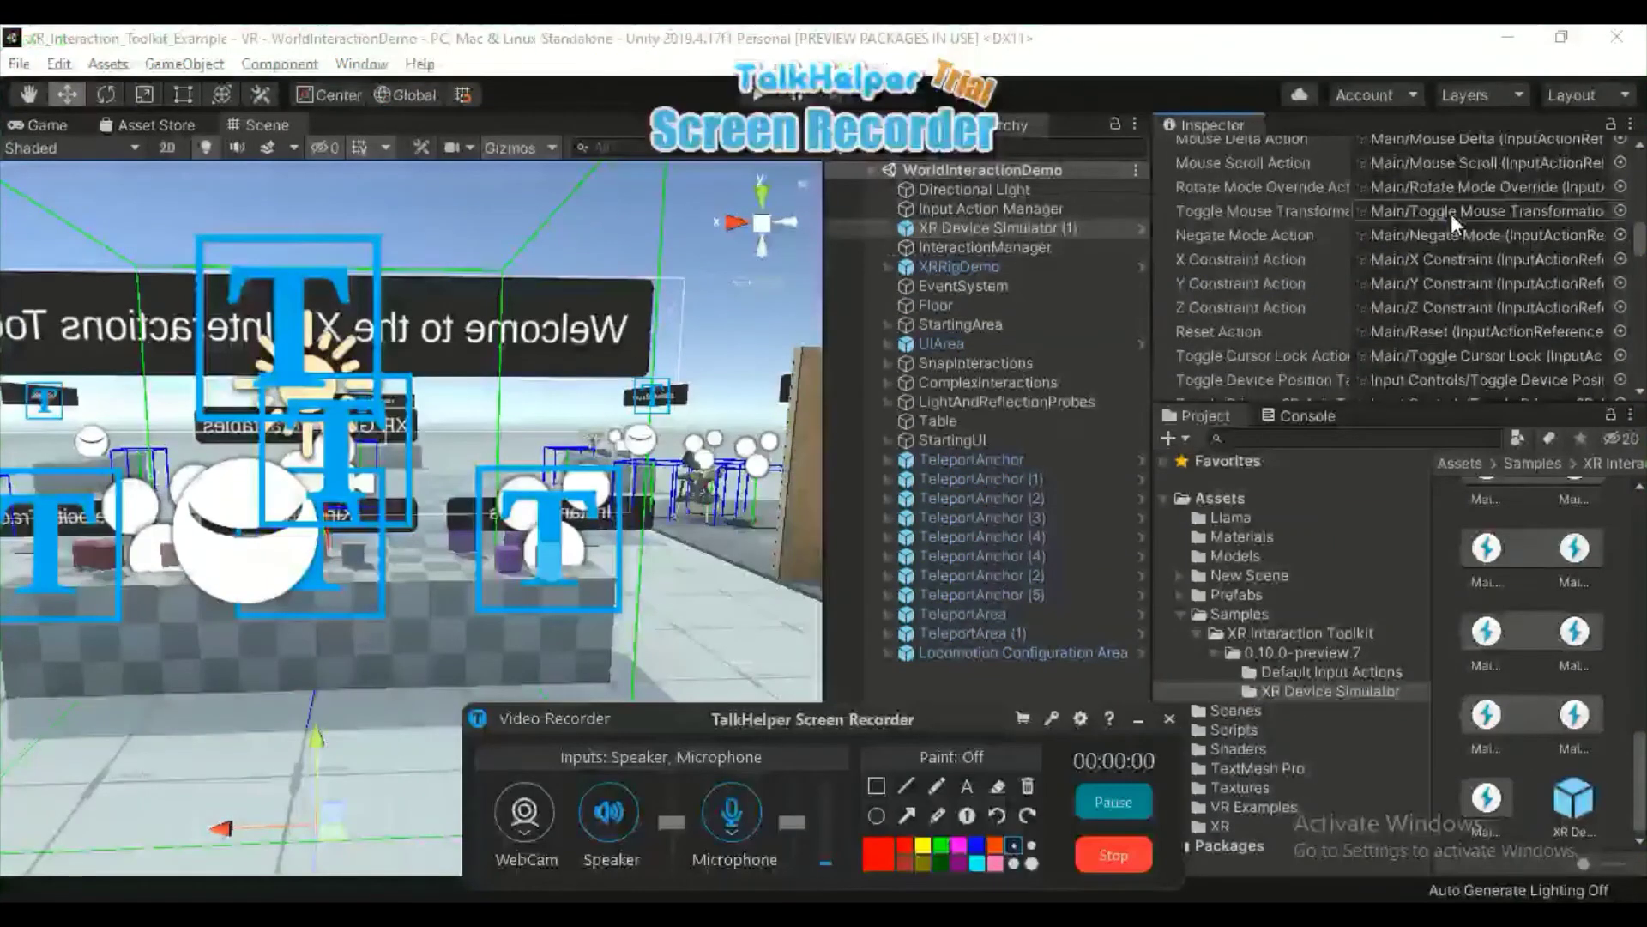
pyautogui.doubleClick(1450, 213)
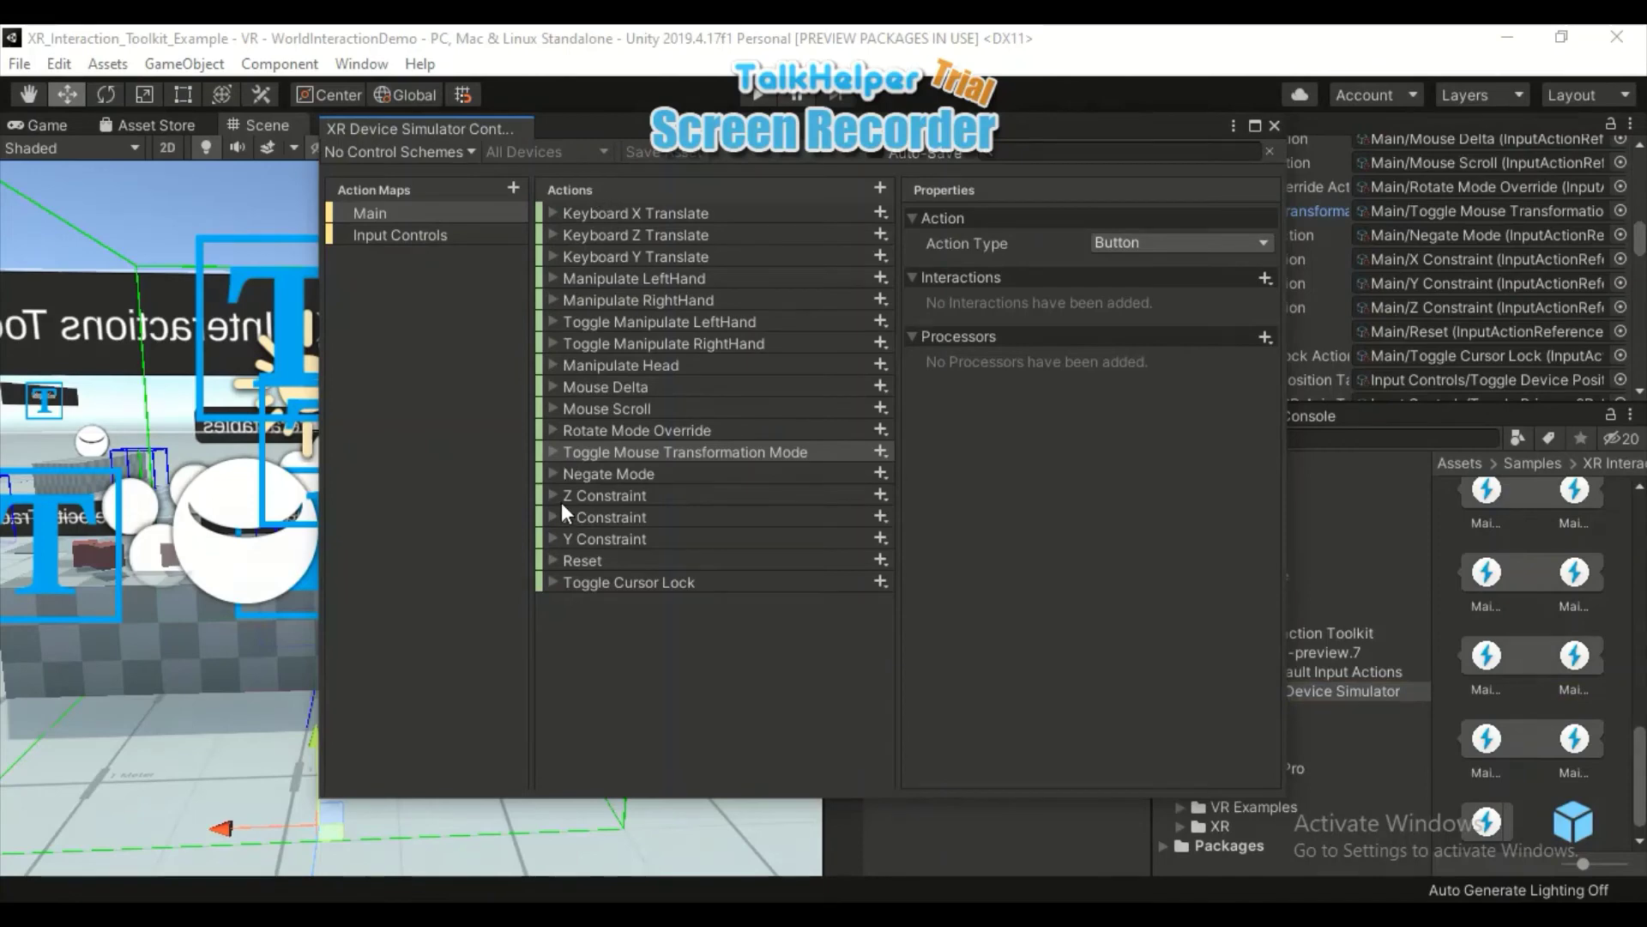
# Expand the Manipulate LeftHand, Manipulate RightHand and Manipulate Head actions in the Main map and inspect their bindings
pyautogui.click(551, 276)
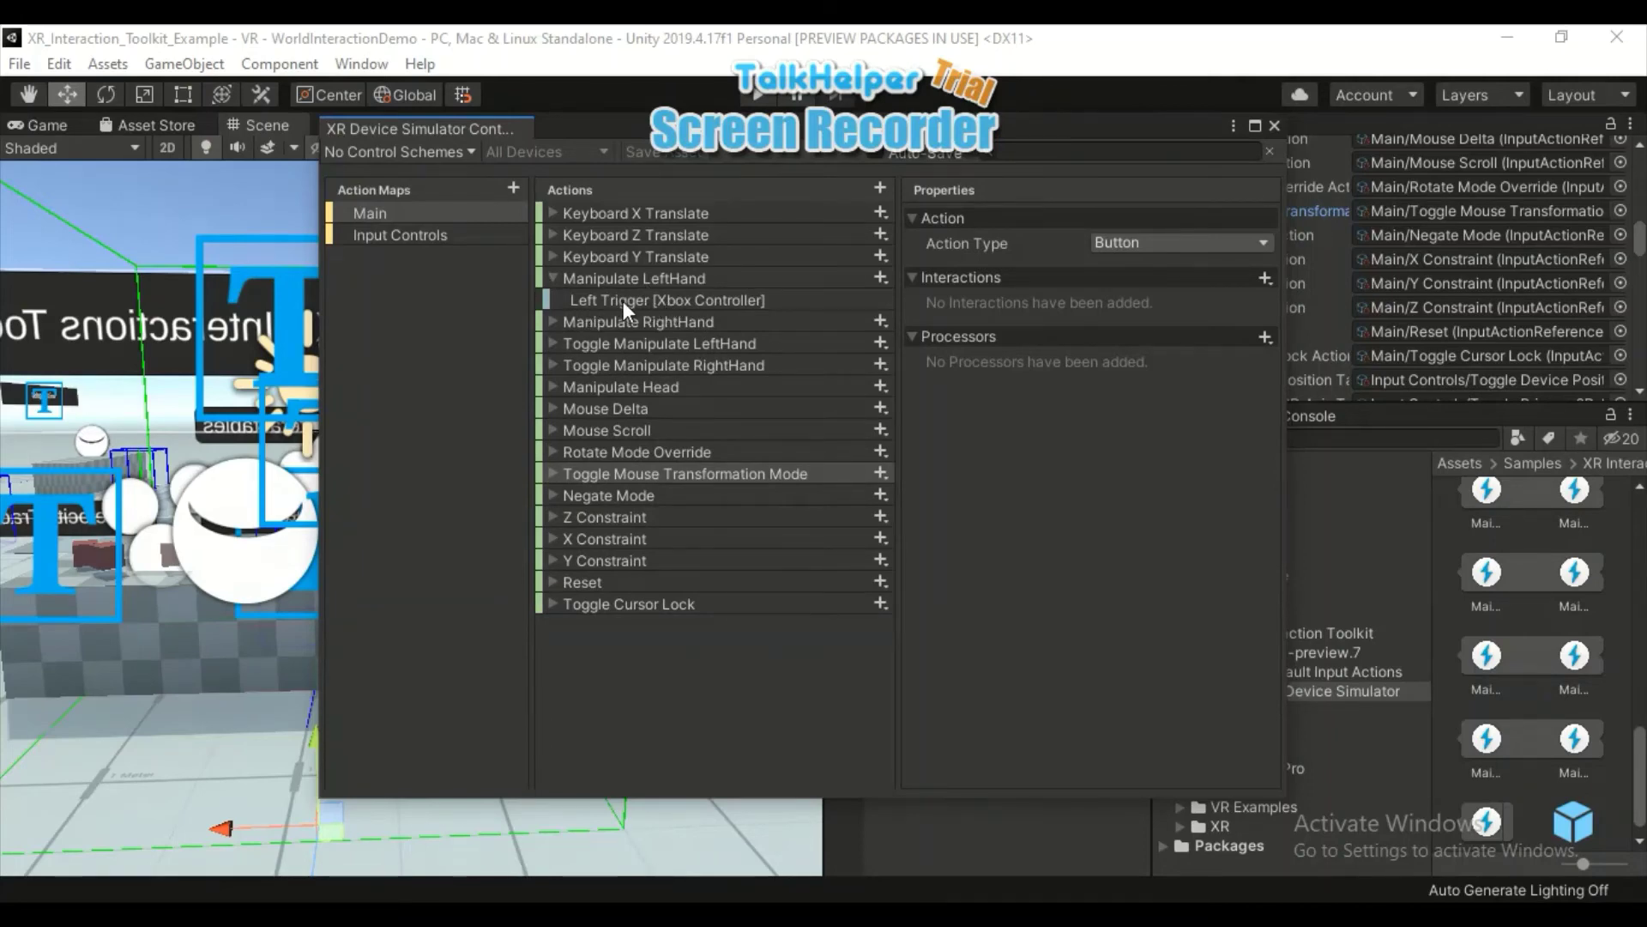
pyautogui.click(555, 320)
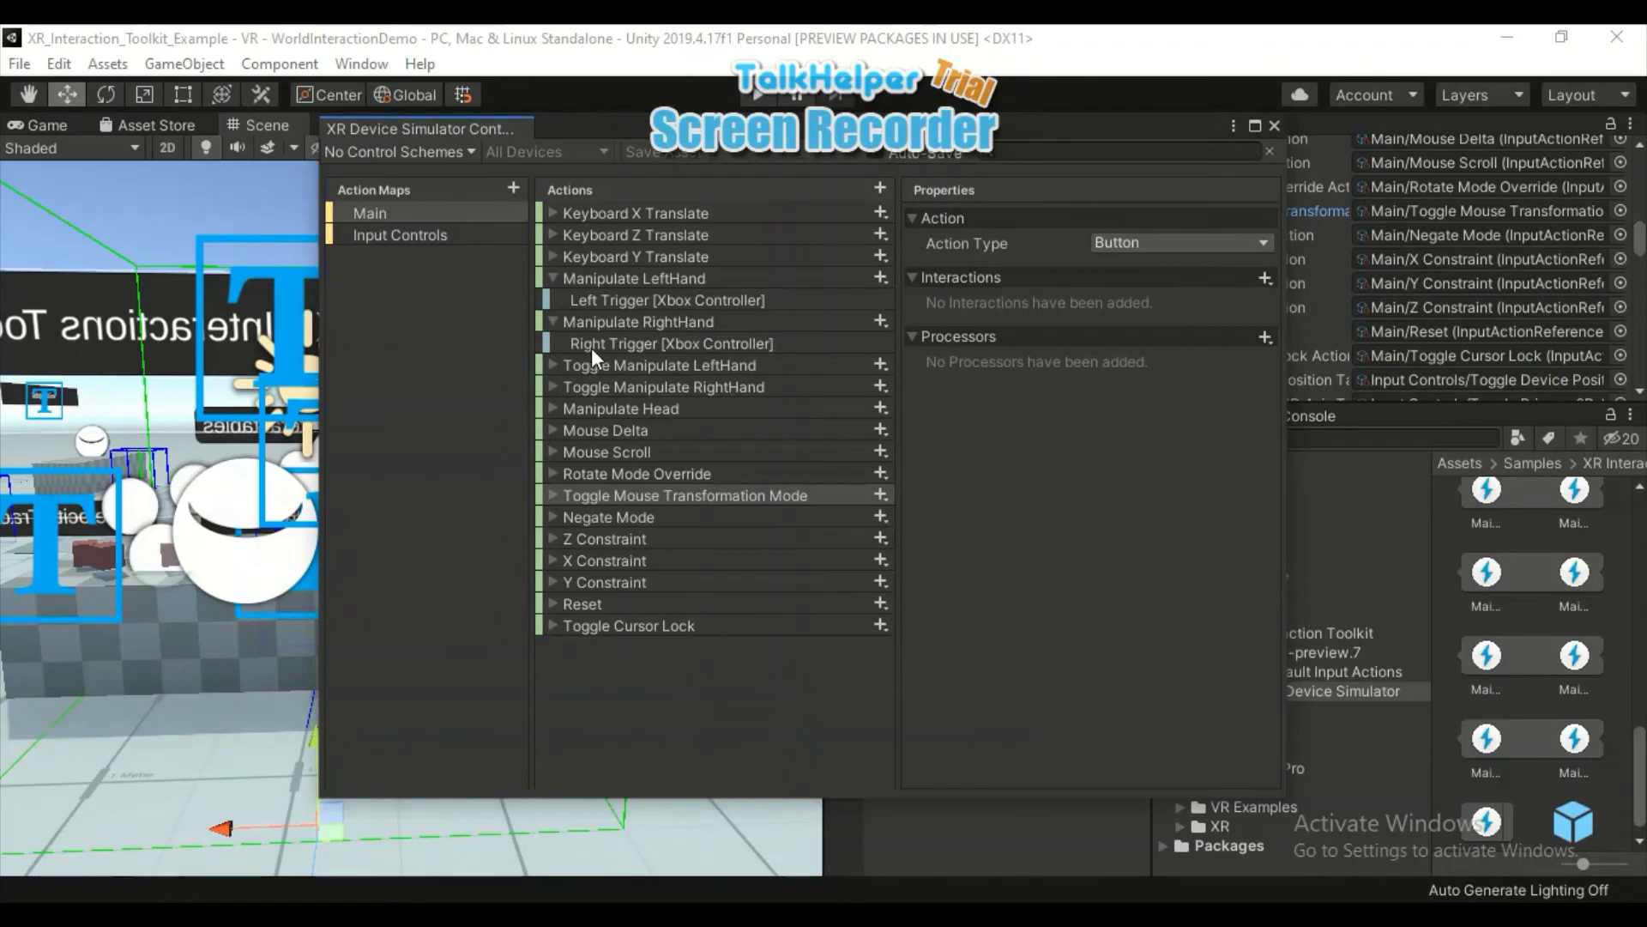
pyautogui.click(554, 407)
pyautogui.click(604, 430)
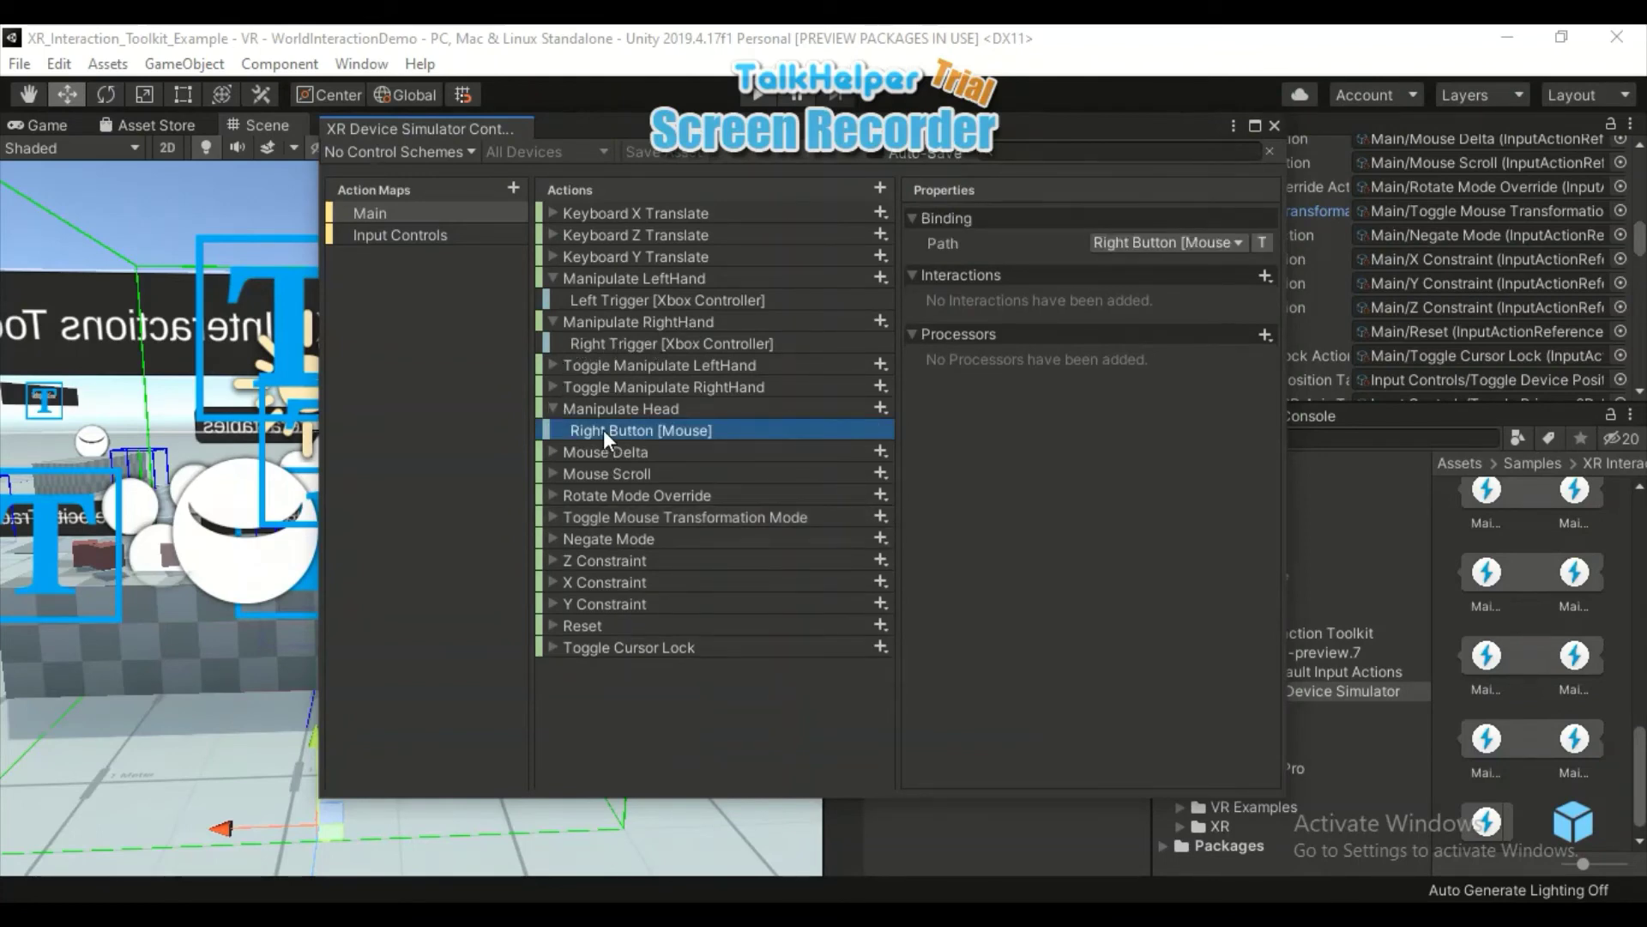
# Expand the Mouse Delta and Mouse Scroll actions and inspect the properties of their gamepad bindings
pyautogui.click(552, 451)
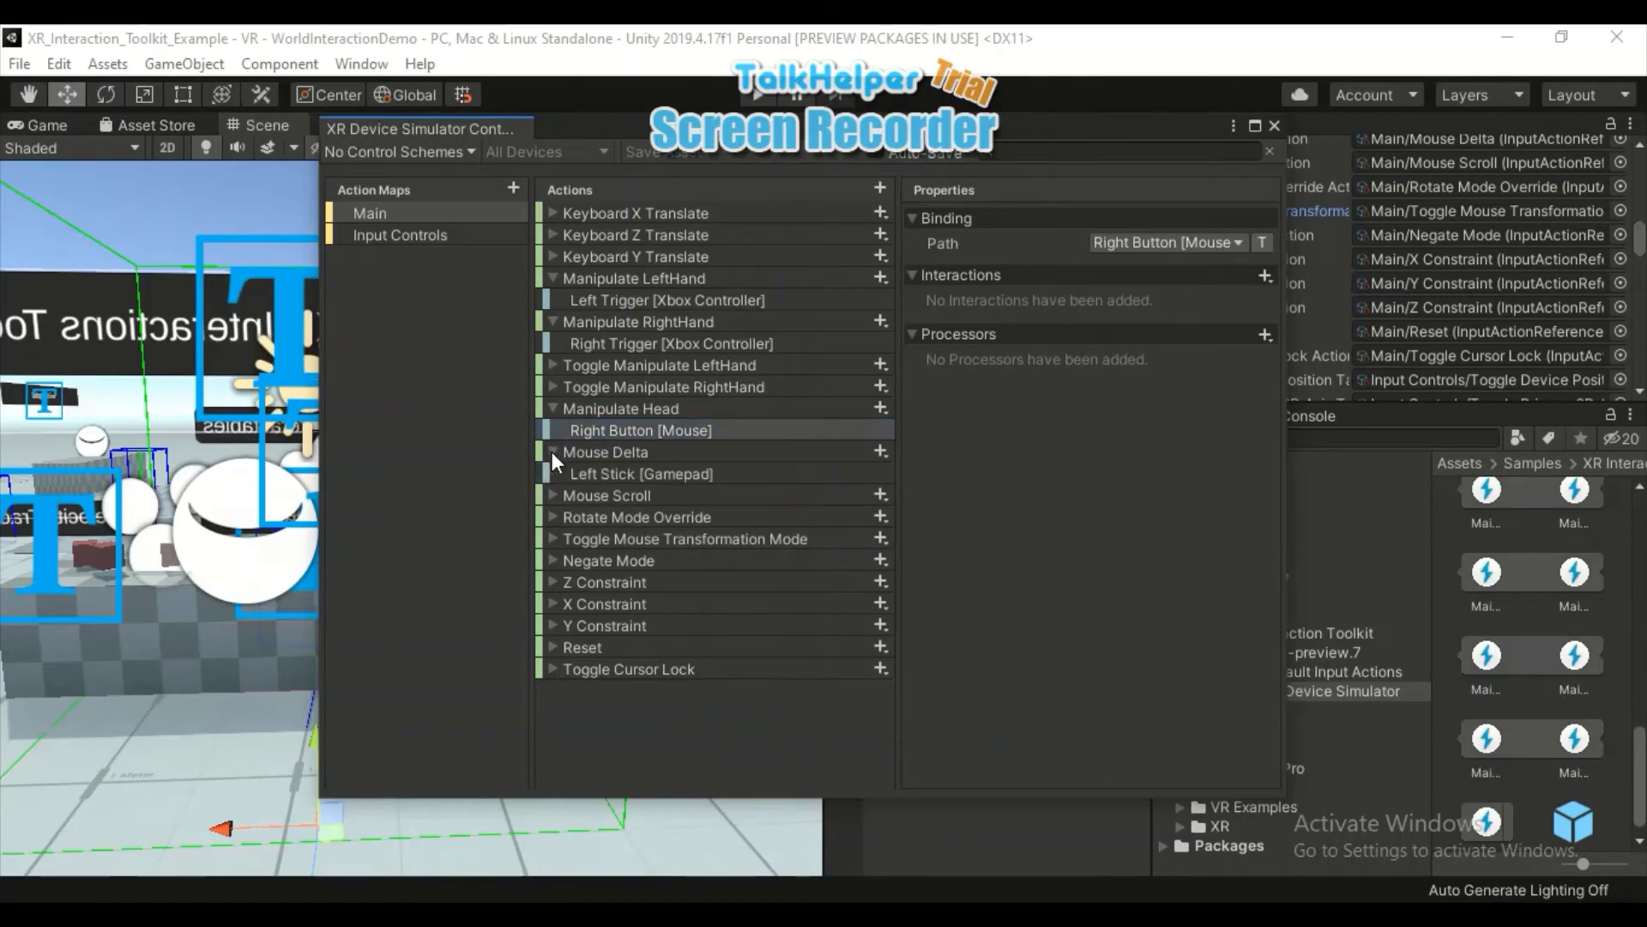
pyautogui.click(642, 475)
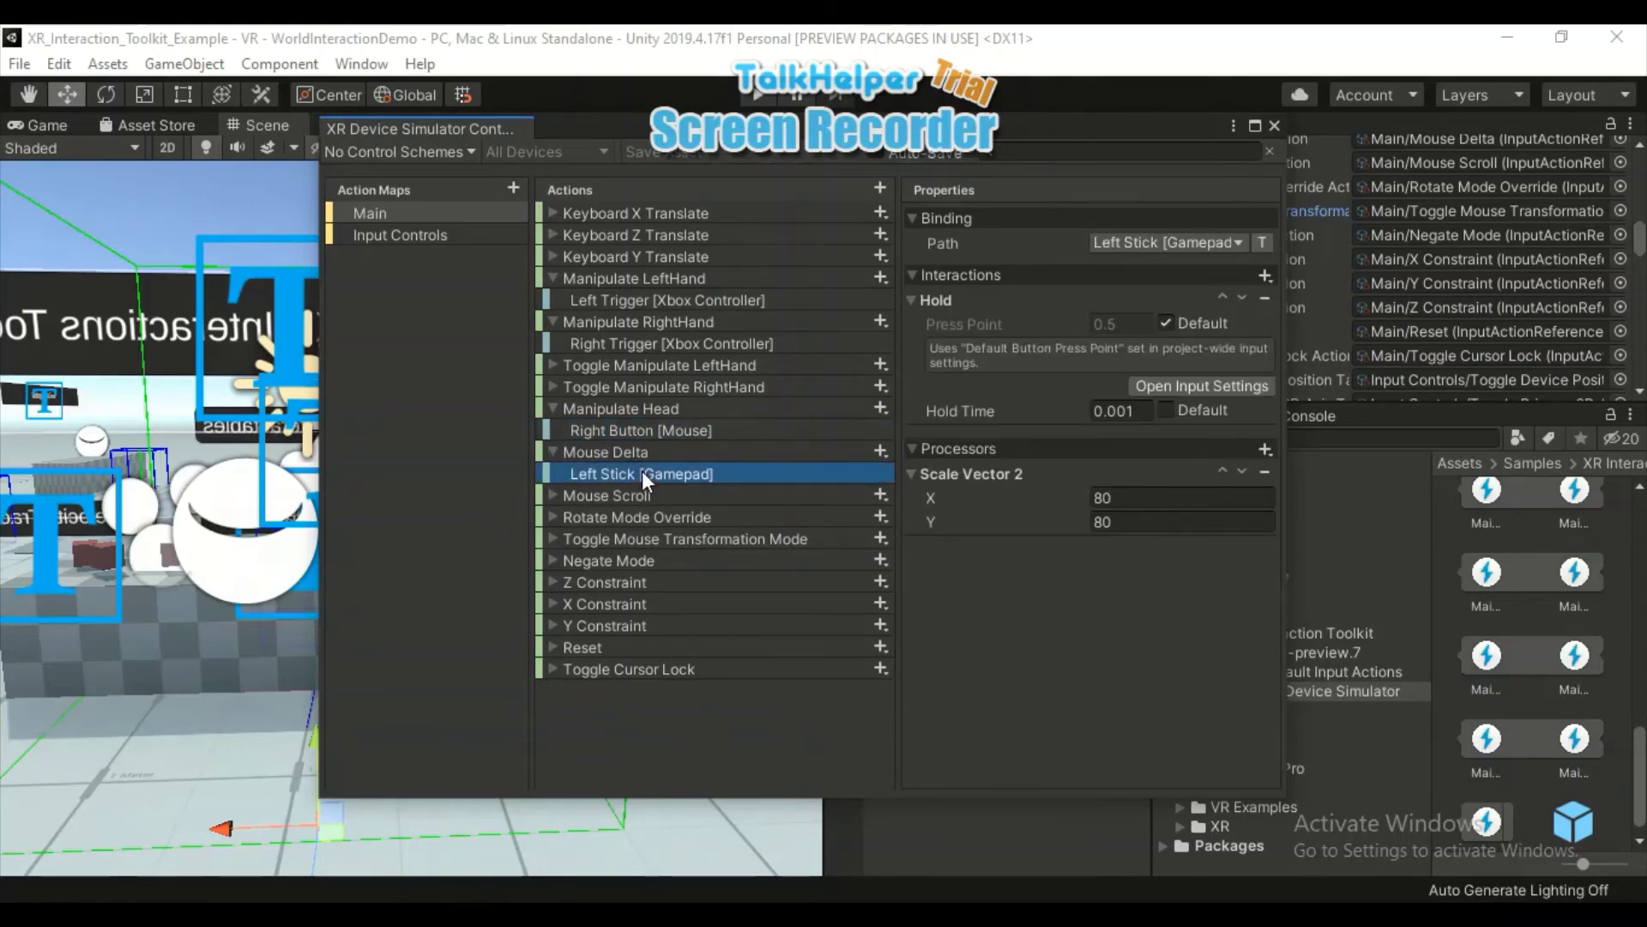
pyautogui.click(555, 495)
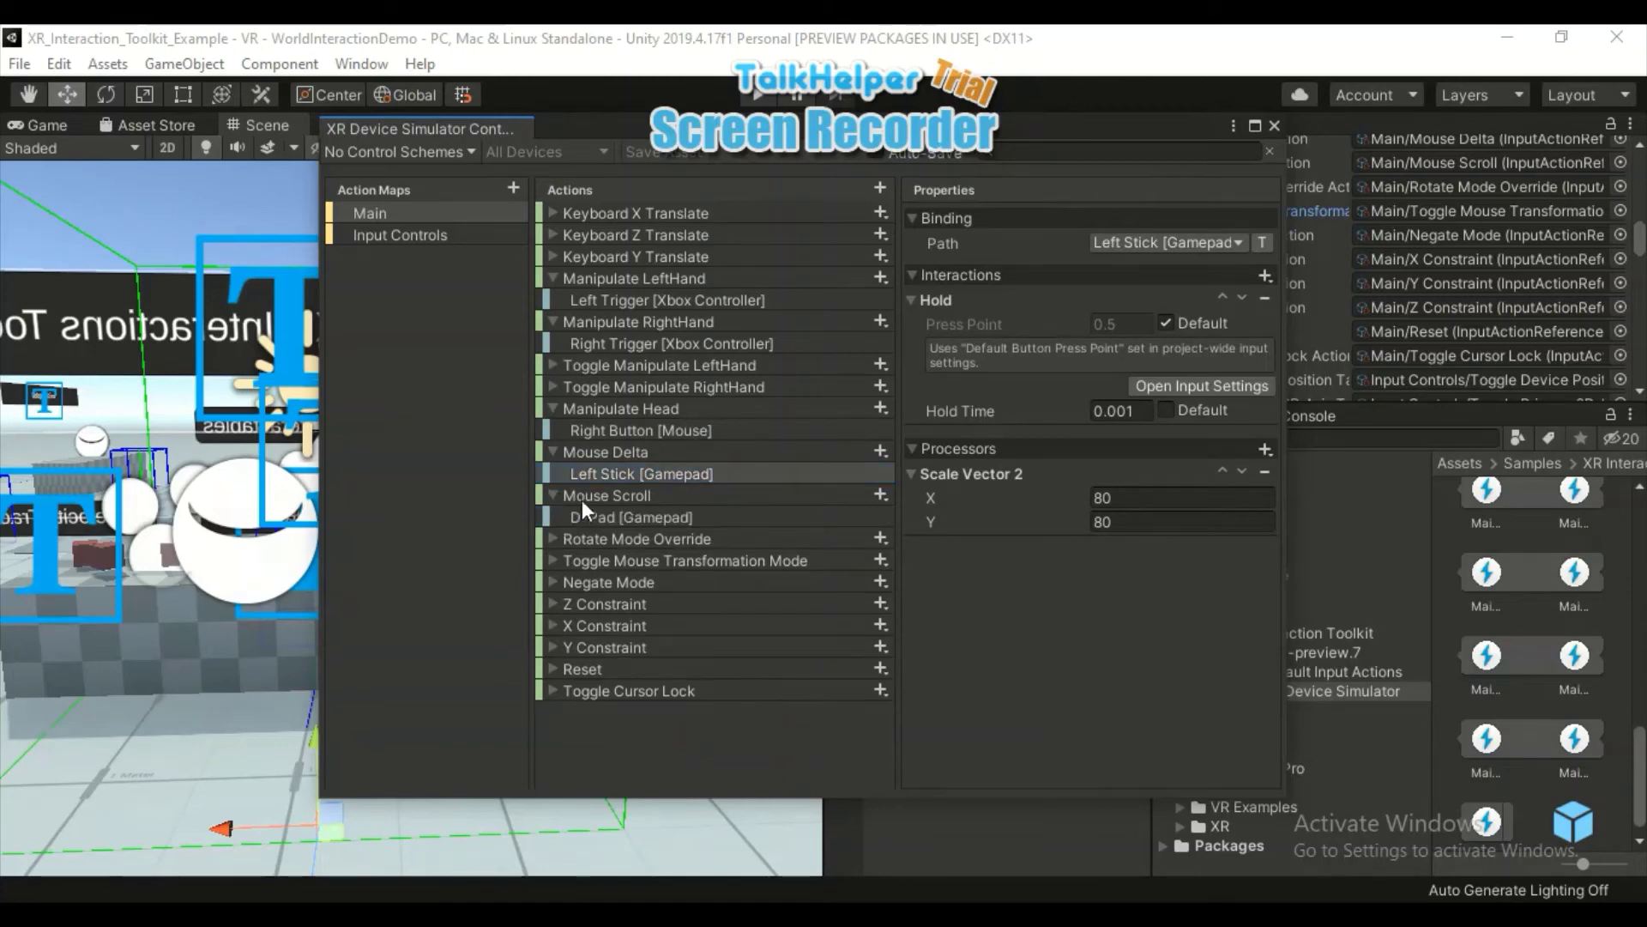
pyautogui.click(638, 496)
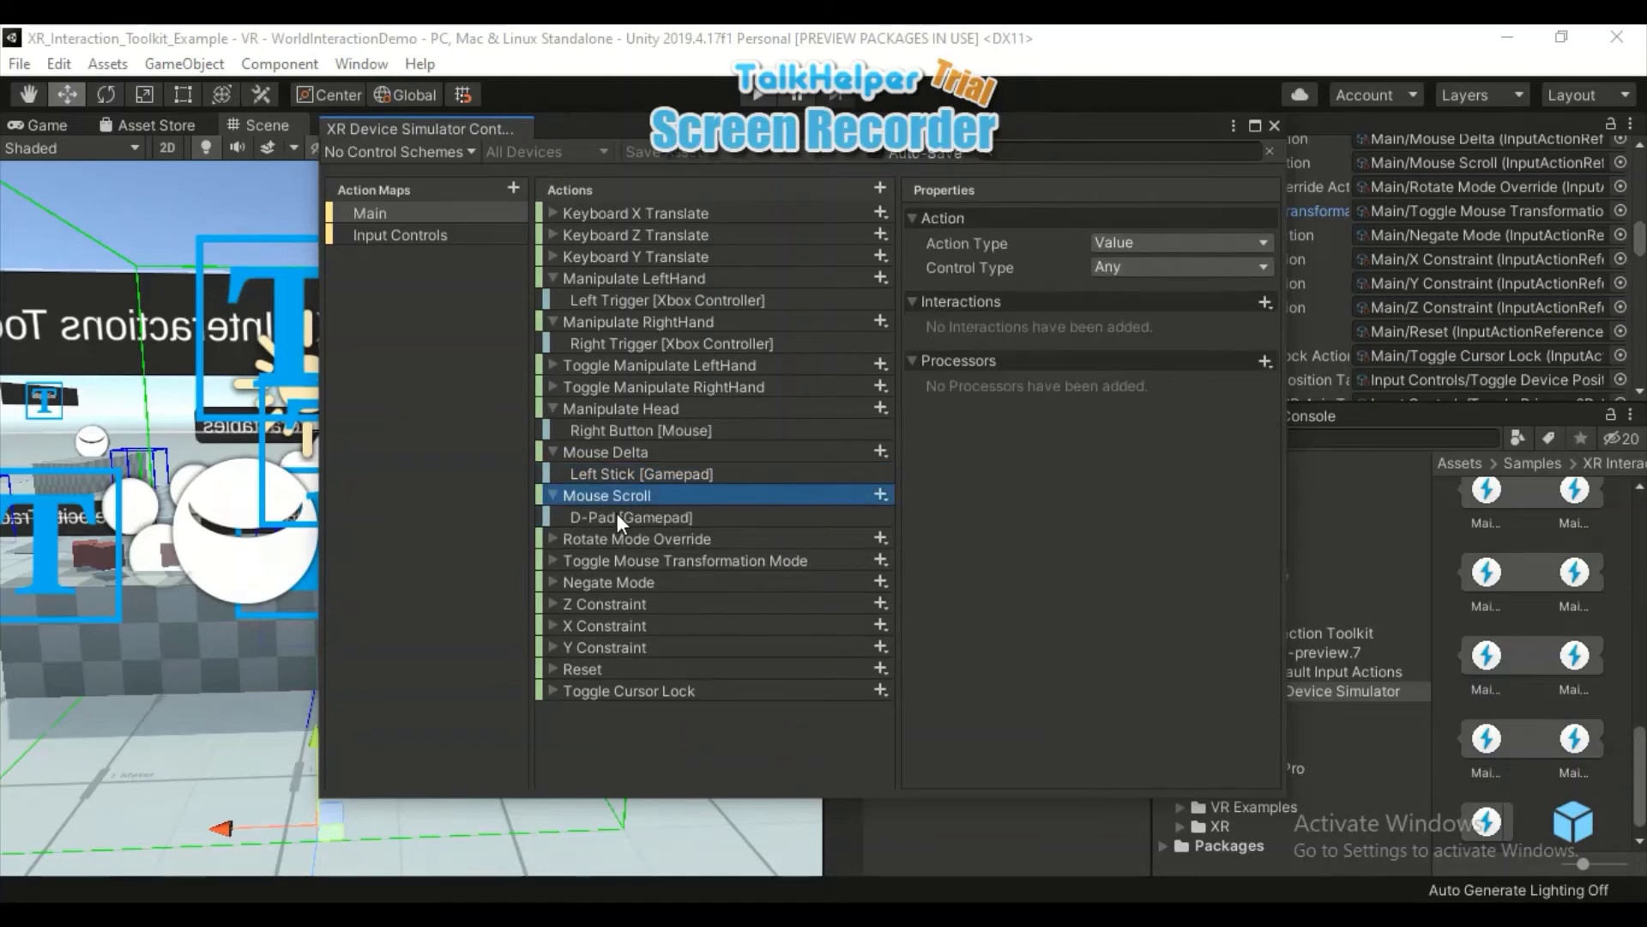
pyautogui.click(616, 515)
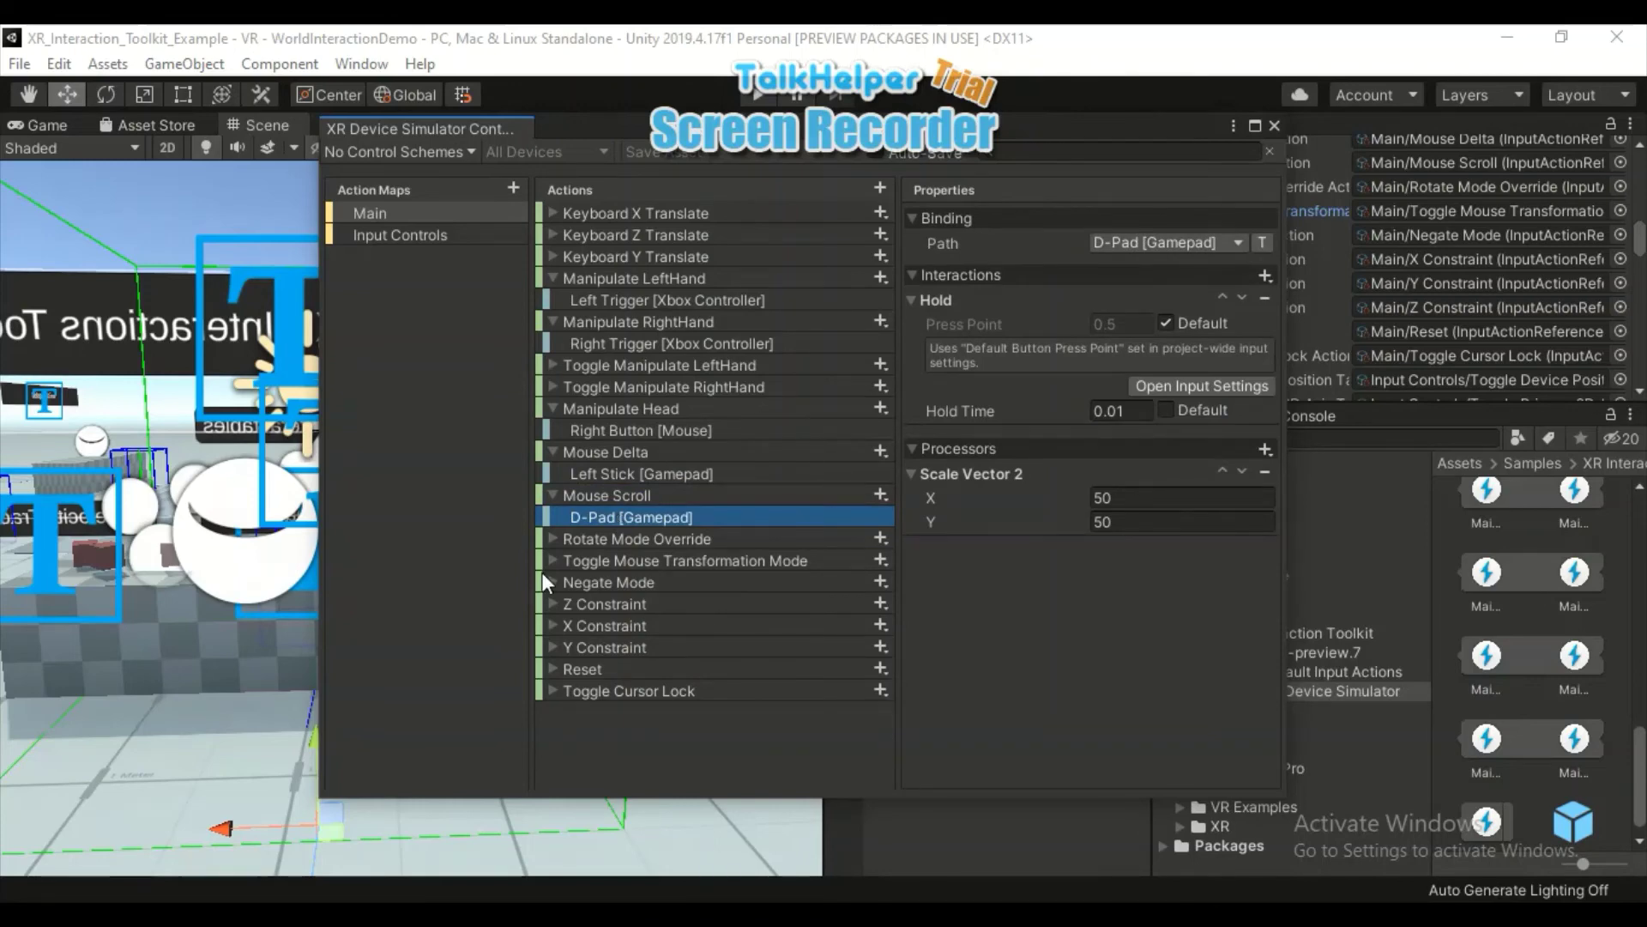
# Expand the Rotate Mode Override and Reset actions and inspect the binding assigned to each
pyautogui.click(552, 538)
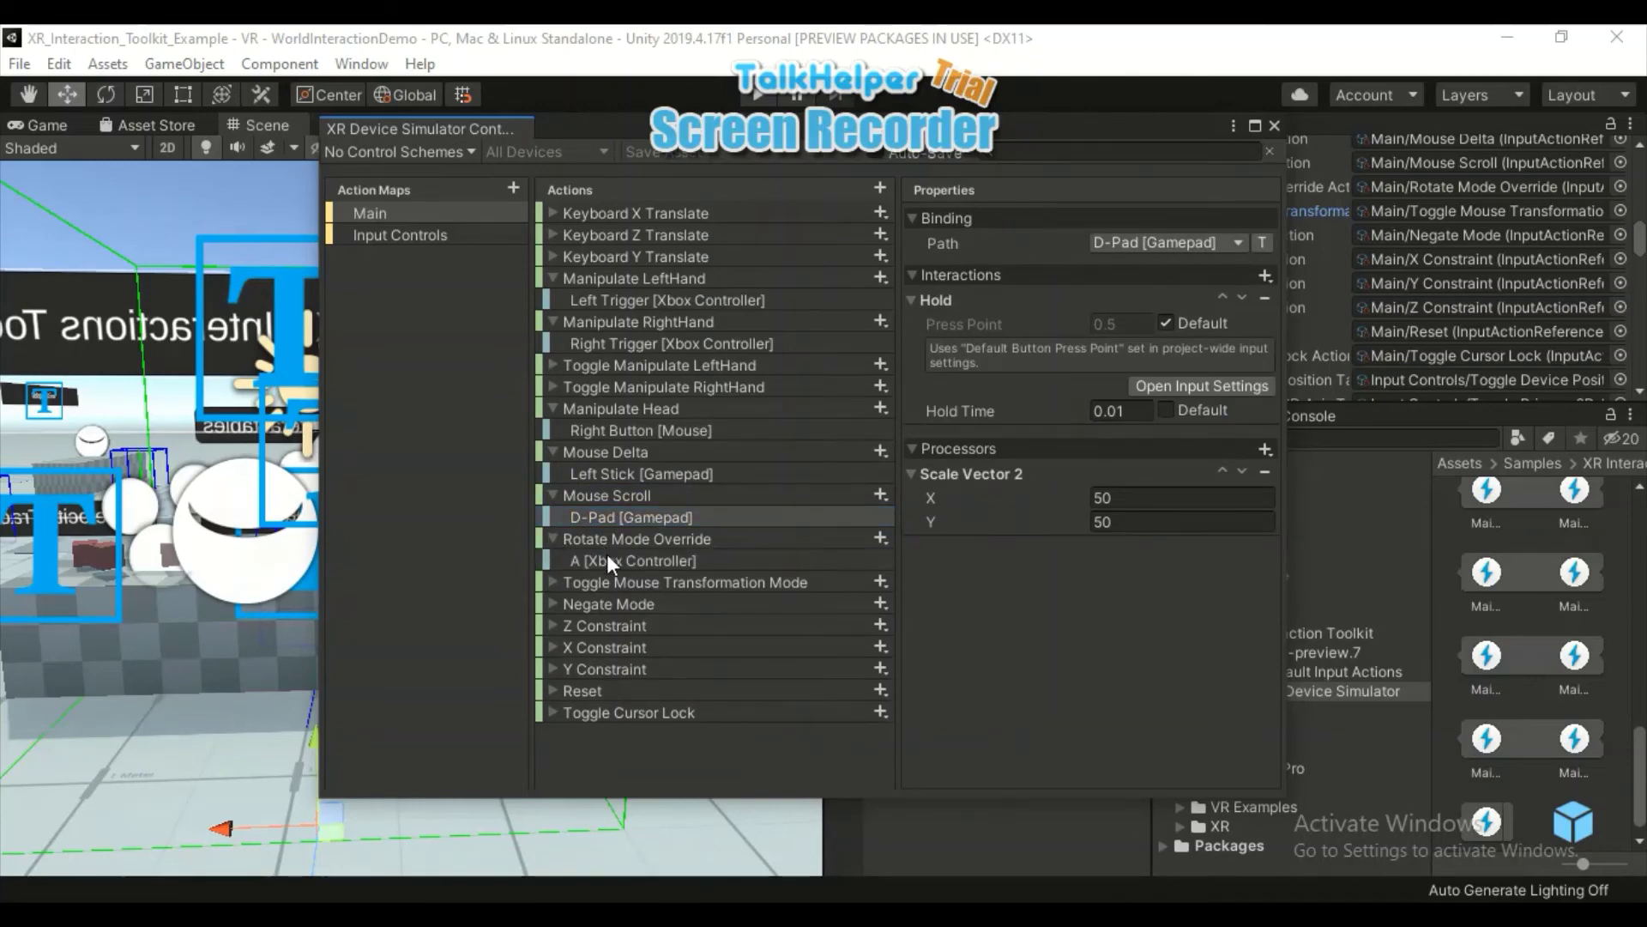
pyautogui.click(606, 557)
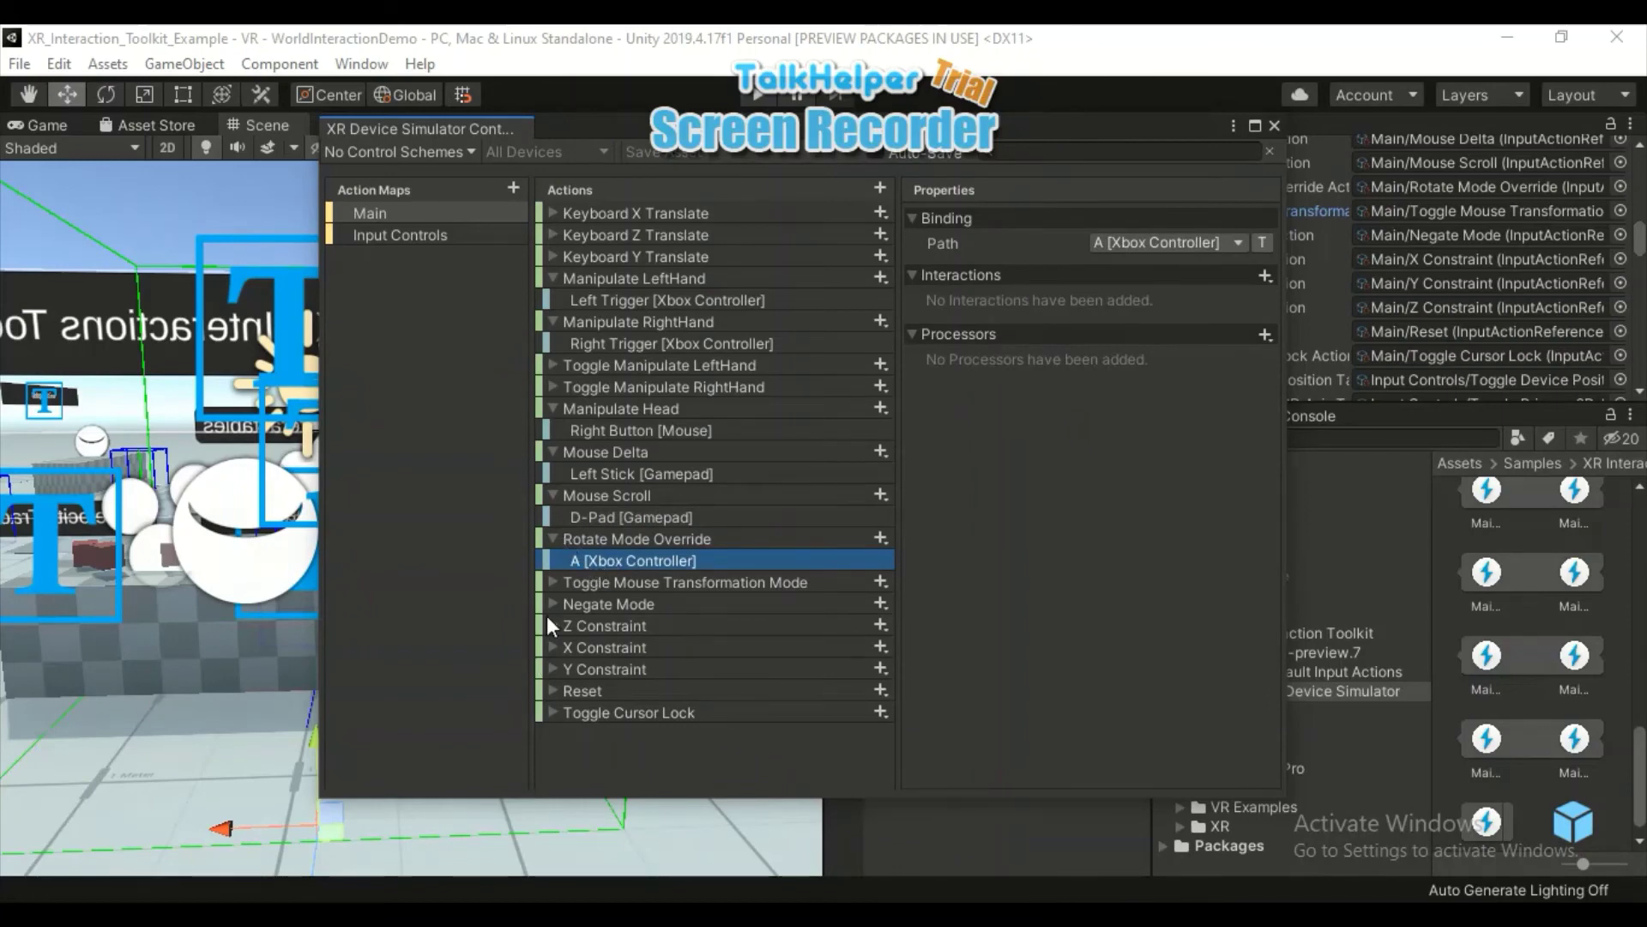
pyautogui.click(553, 686)
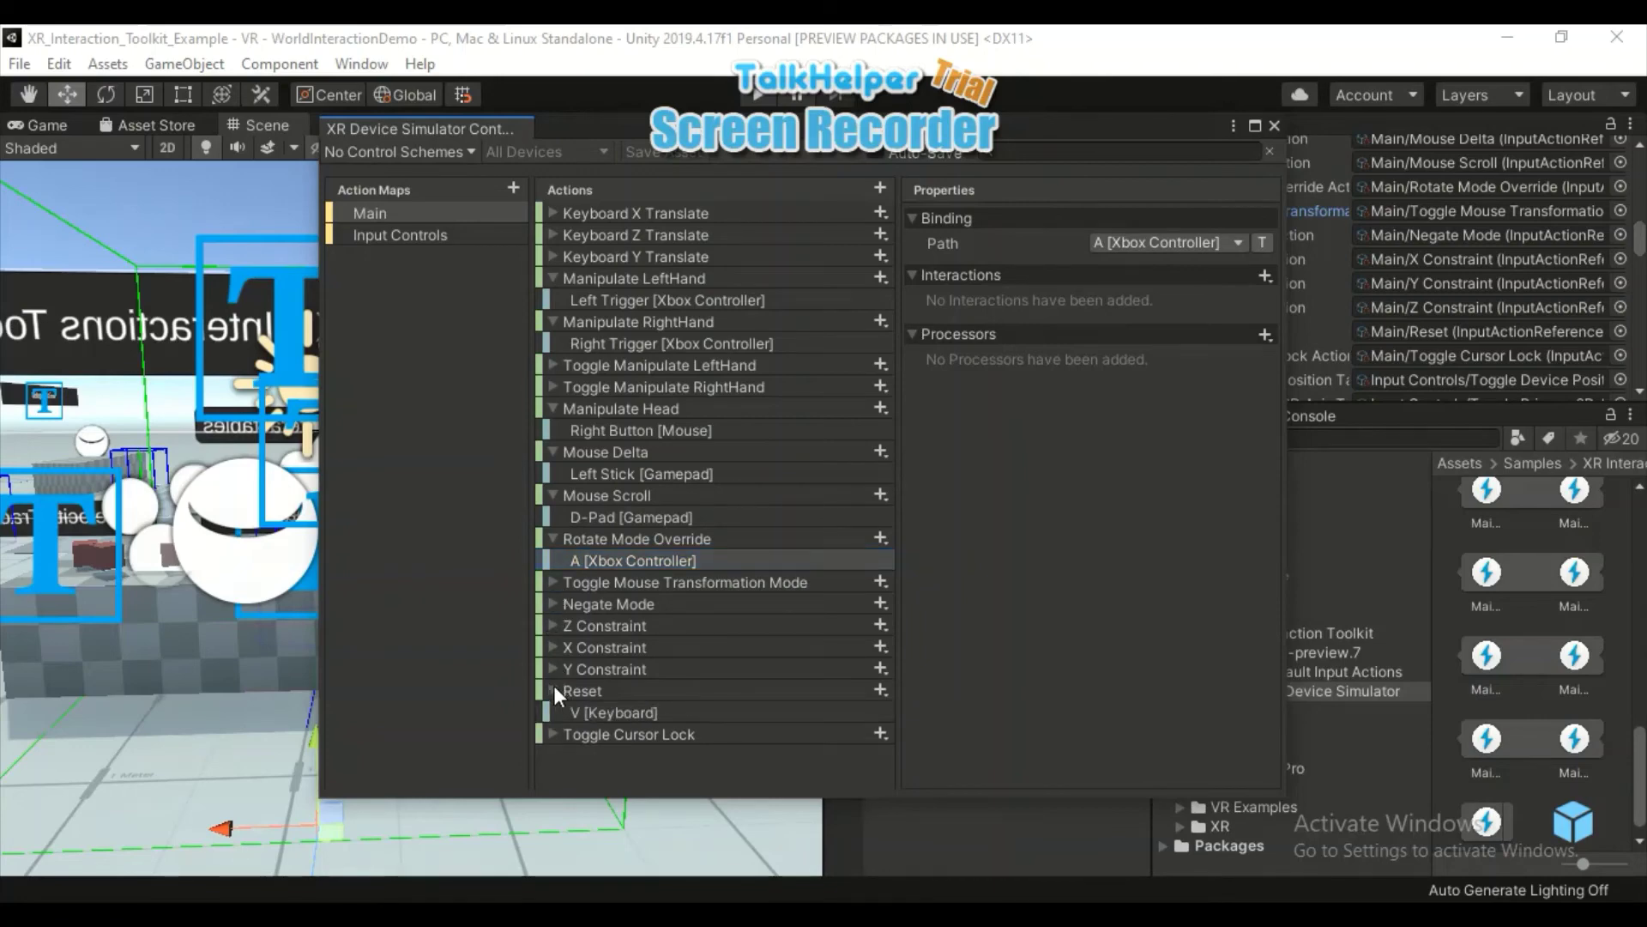
pyautogui.click(611, 713)
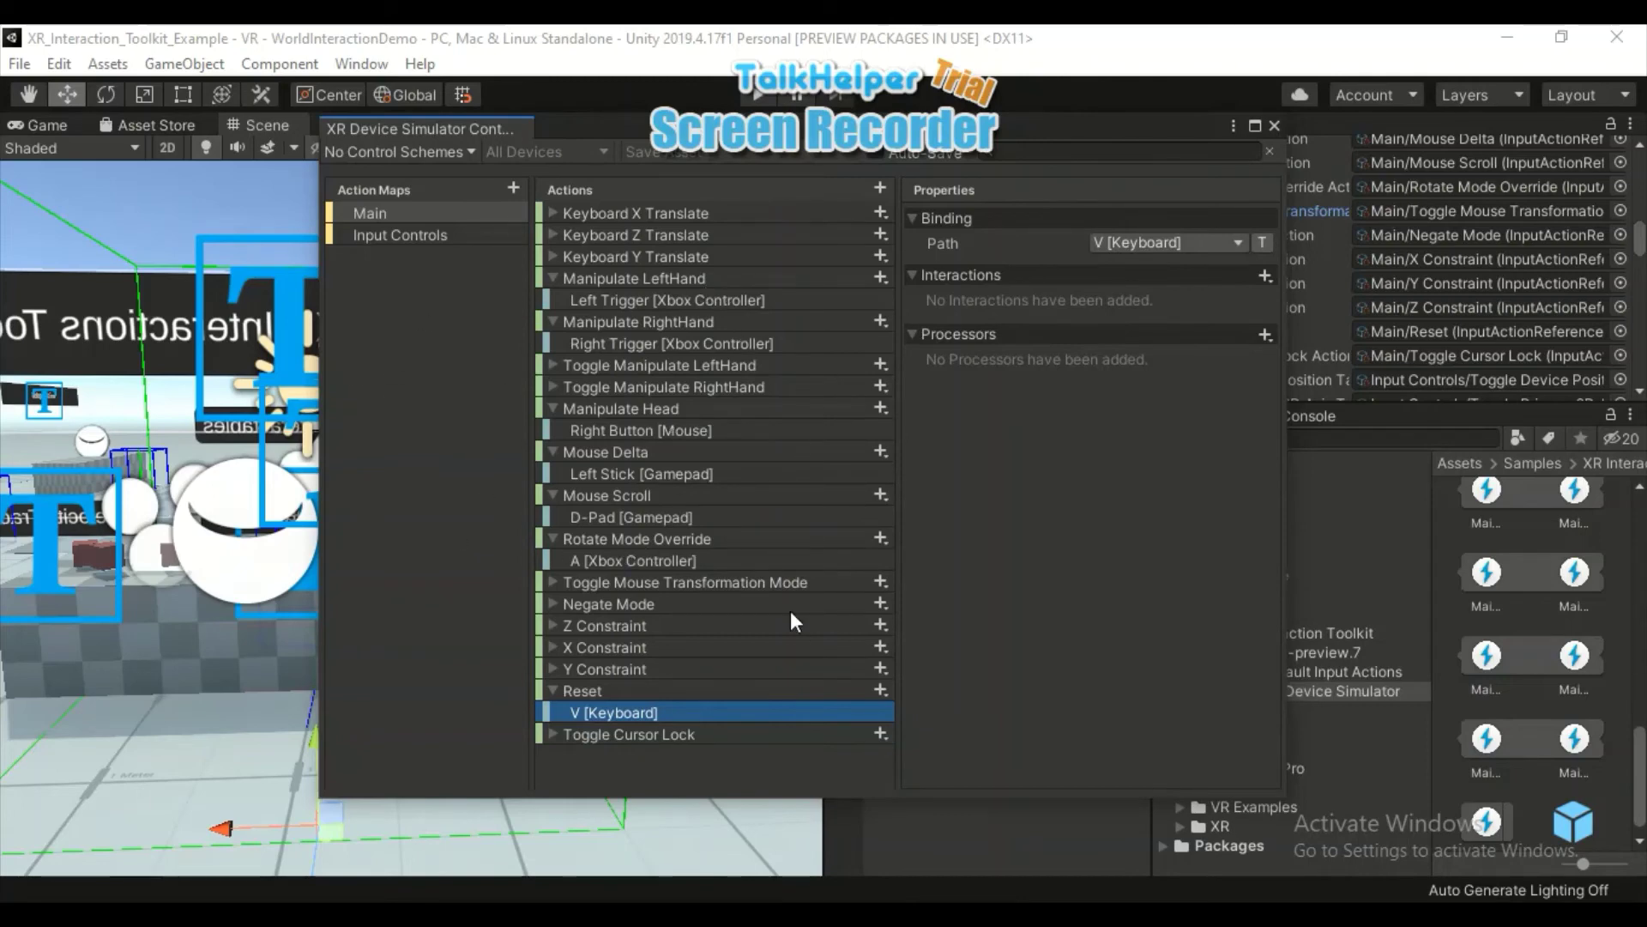
# Review the Mouse Delta and Mouse Scroll actions, examining the X and Y scale values on Mouse Delta's Left Stick binding
pyautogui.click(555, 451)
pyautogui.click(555, 452)
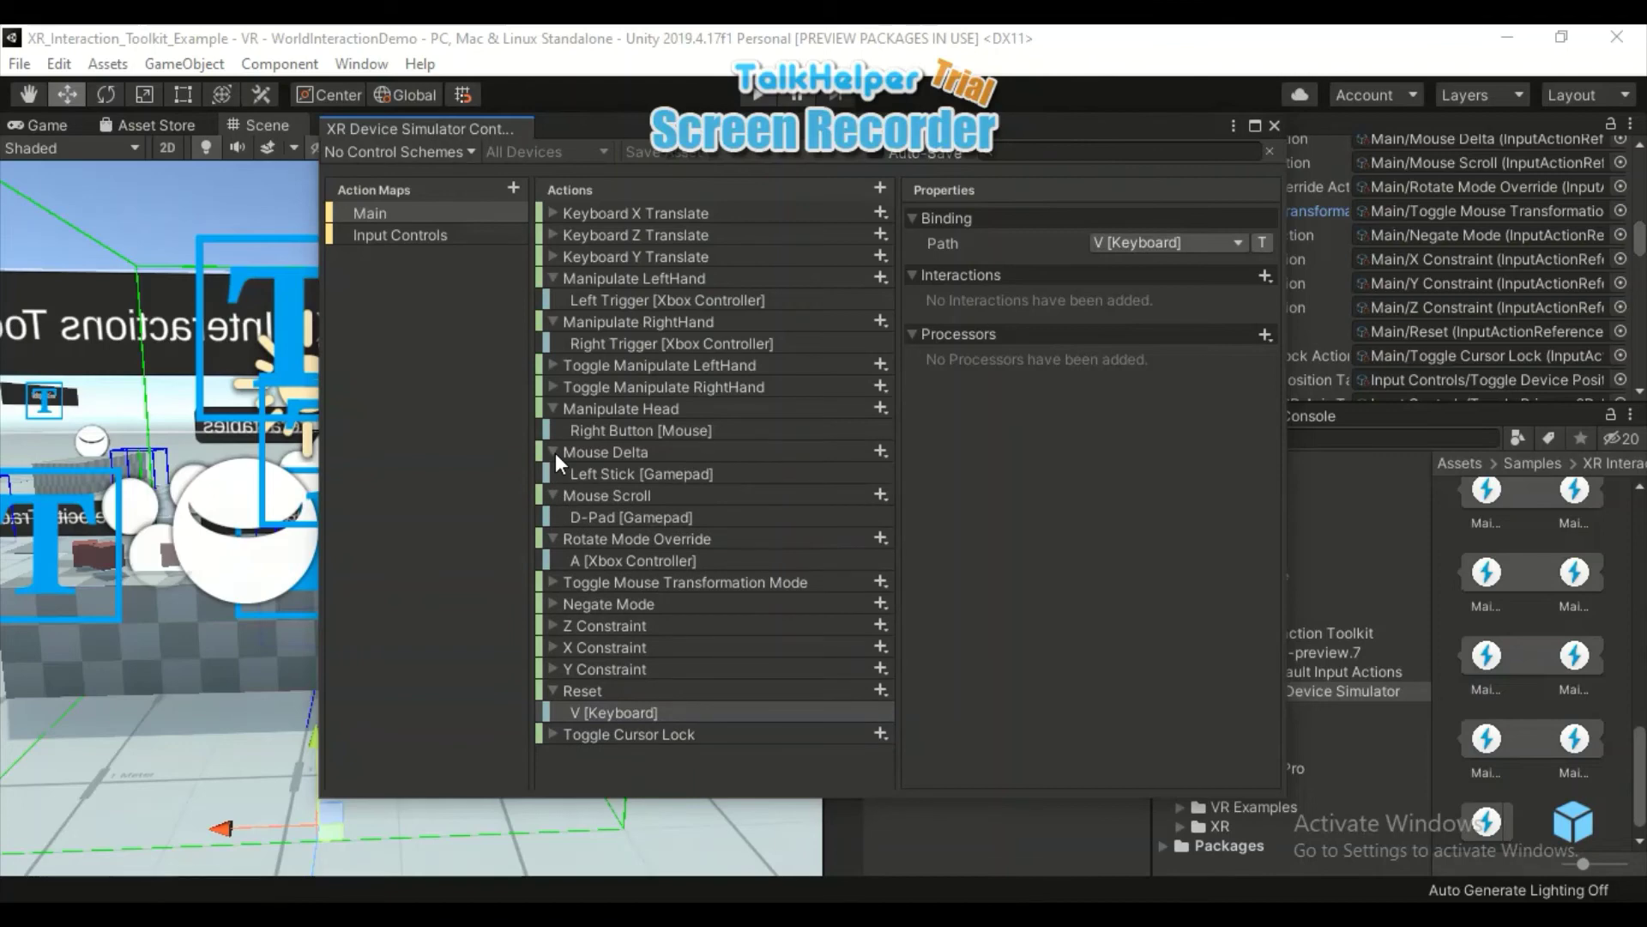
pyautogui.click(556, 408)
pyautogui.click(556, 409)
pyautogui.click(619, 450)
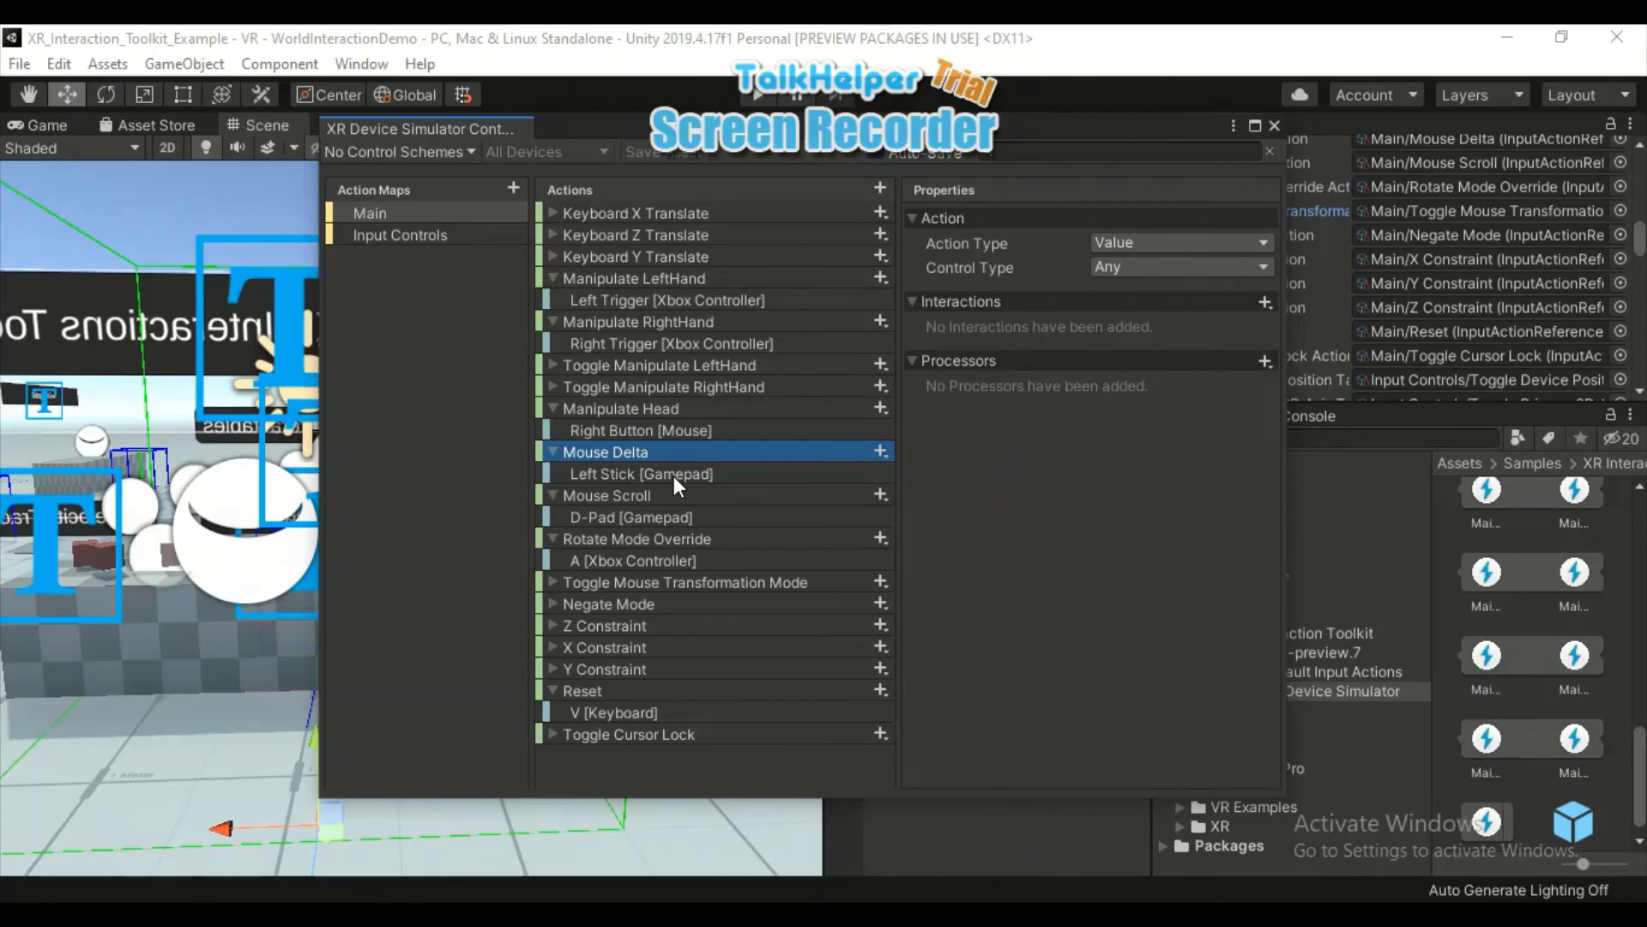
pyautogui.click(604, 494)
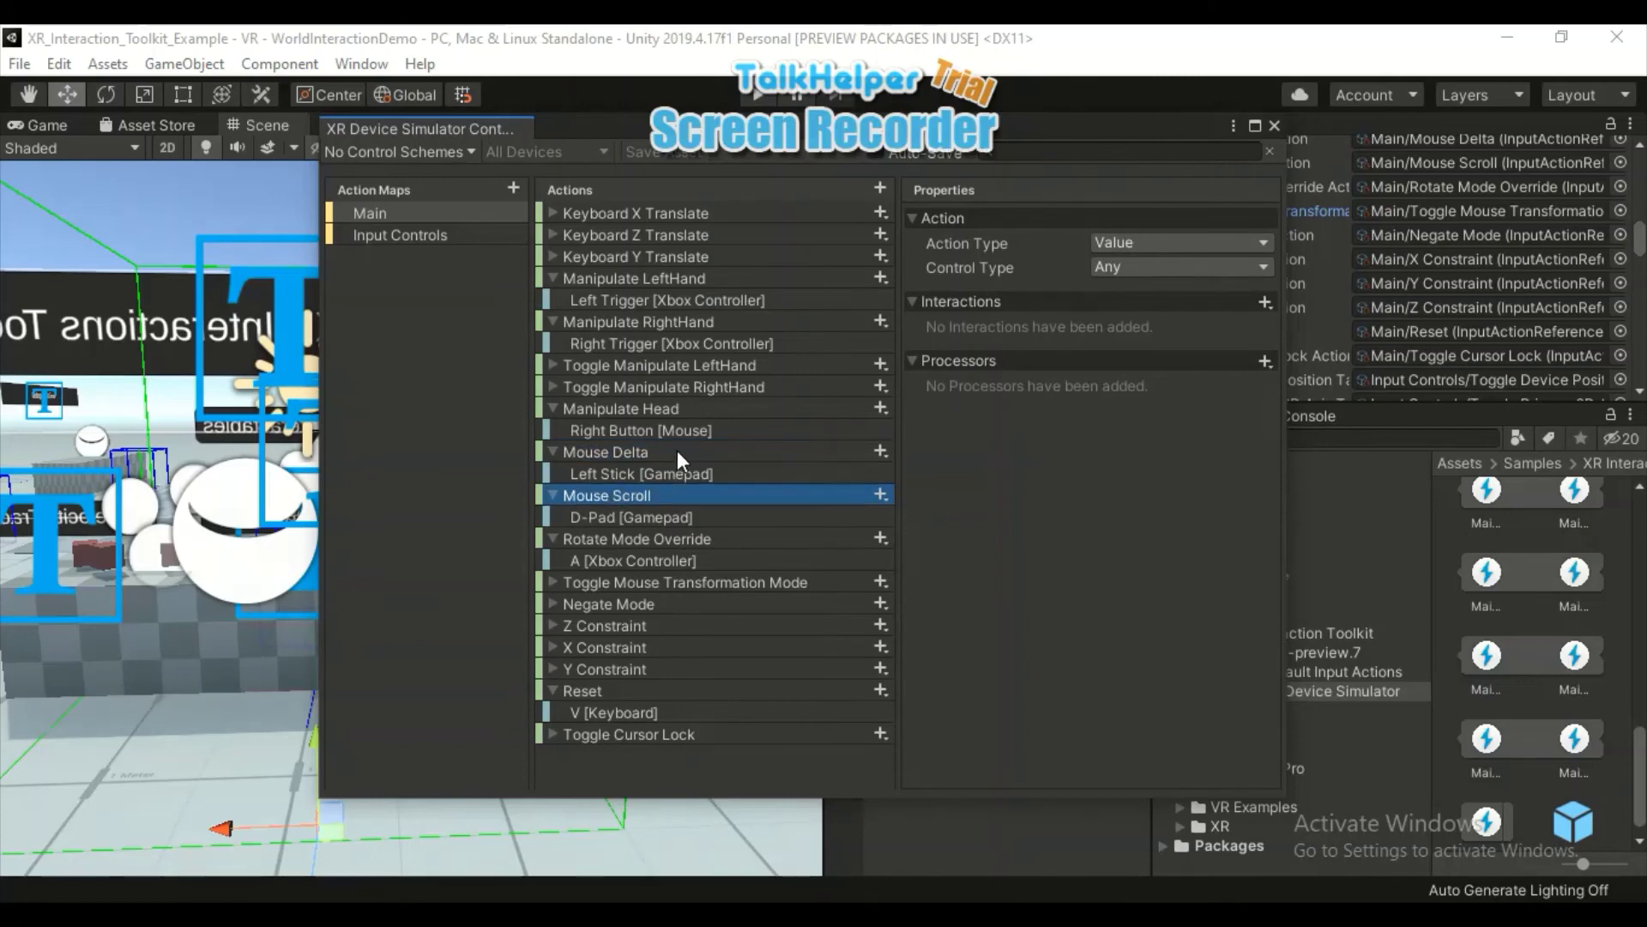
pyautogui.click(605, 451)
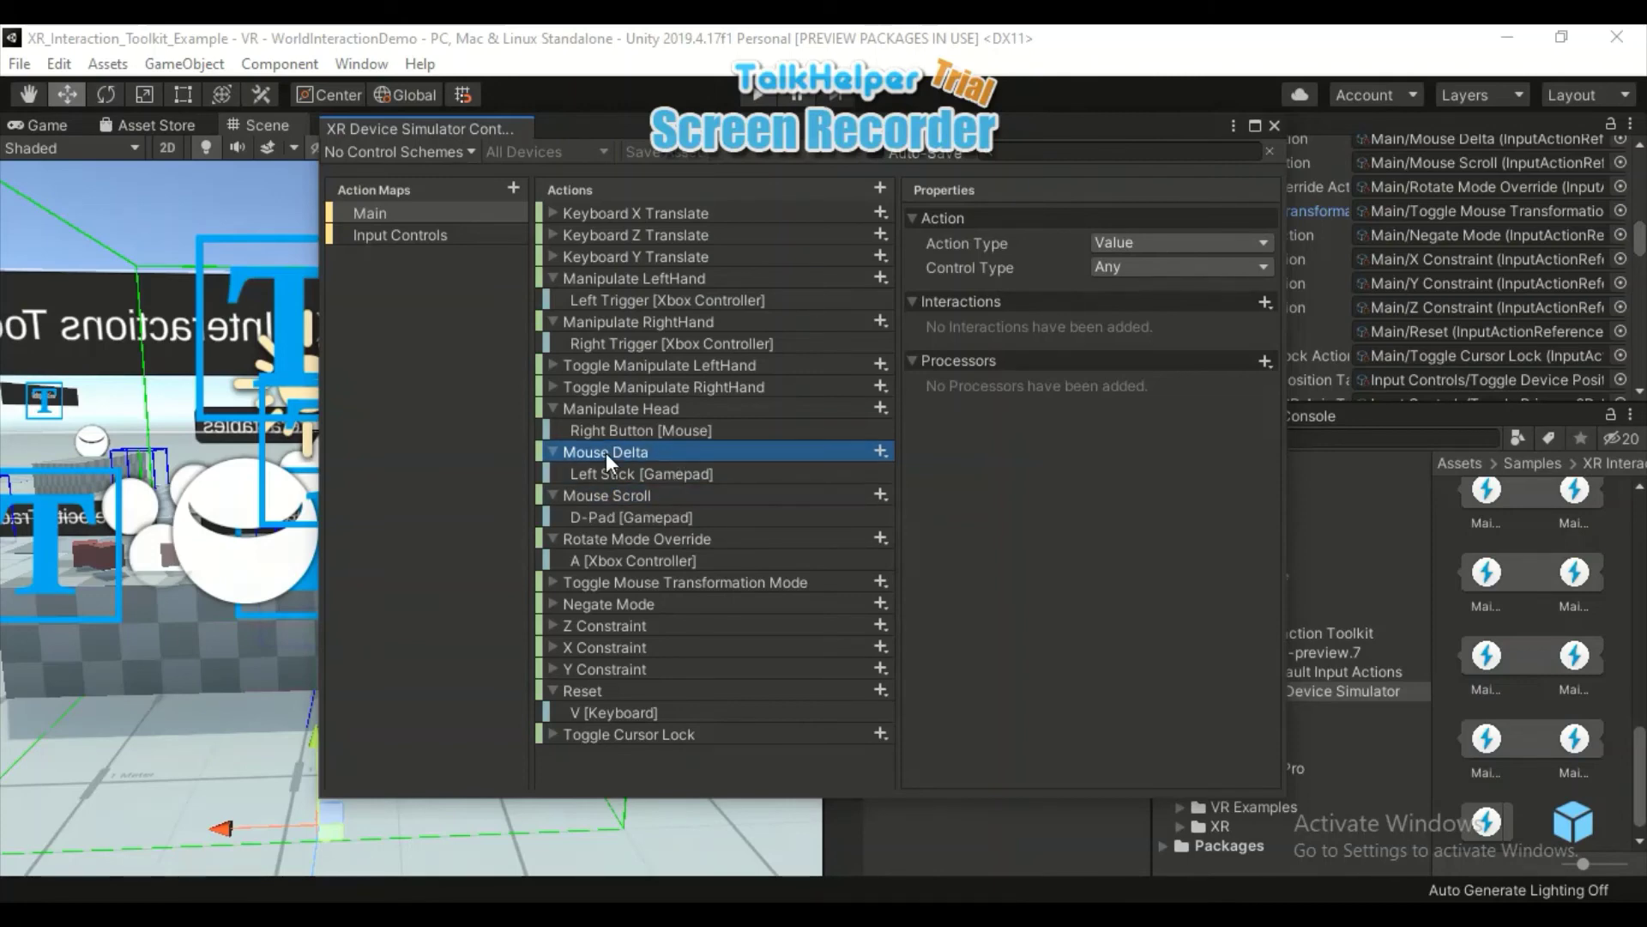
pyautogui.click(674, 476)
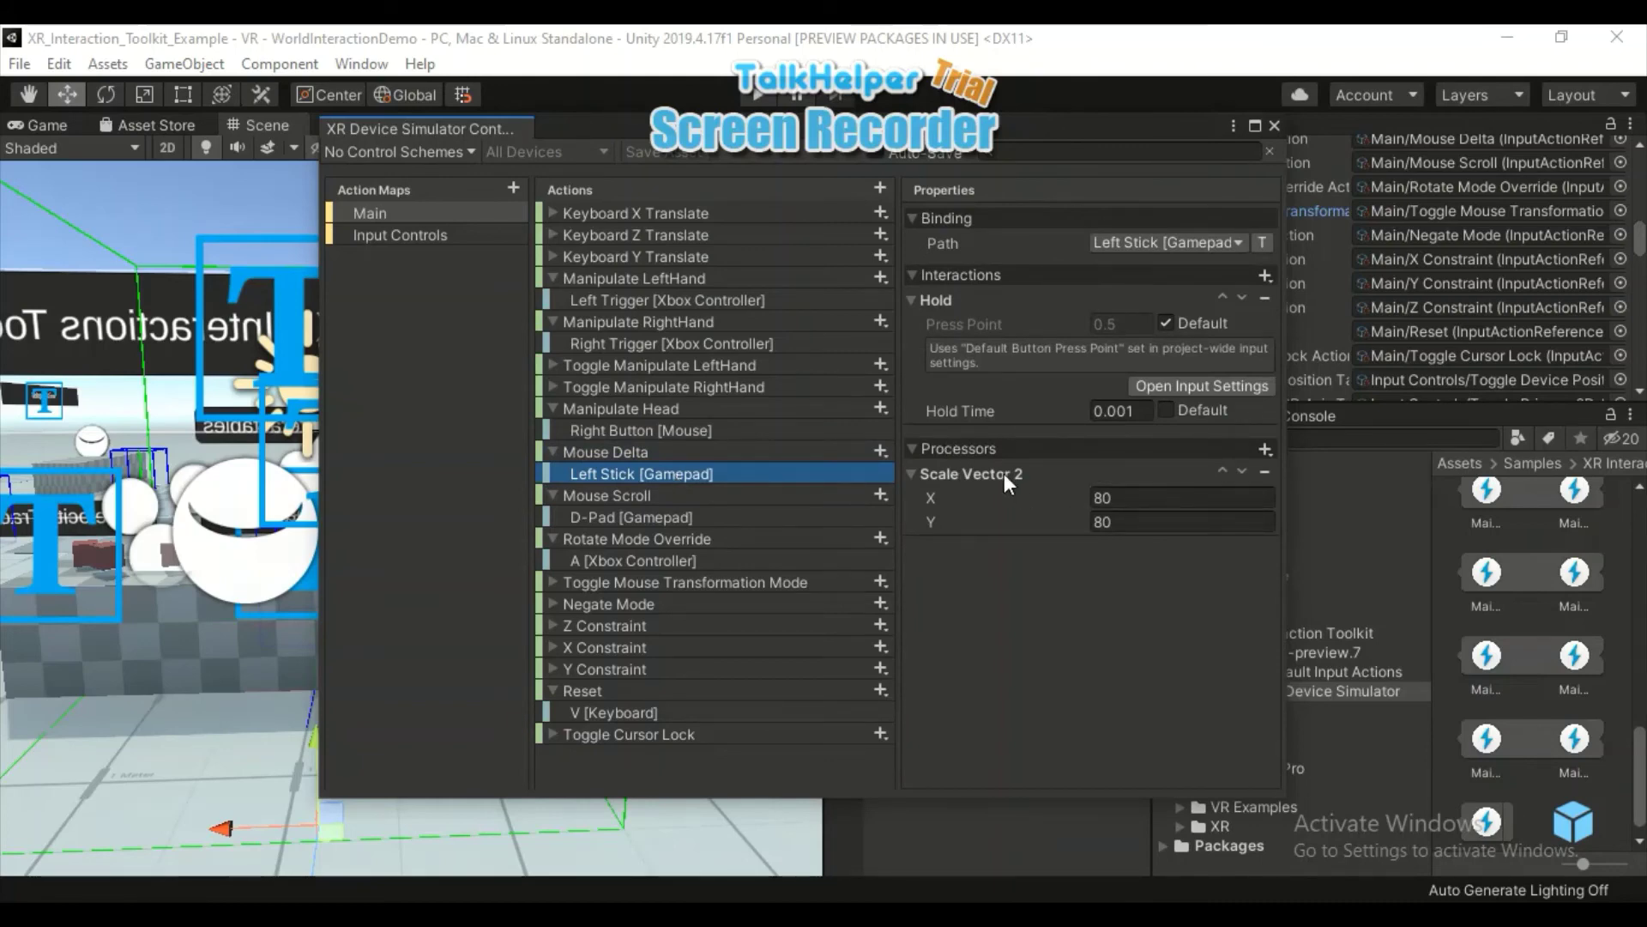
pyautogui.click(1139, 496)
pyautogui.click(1137, 518)
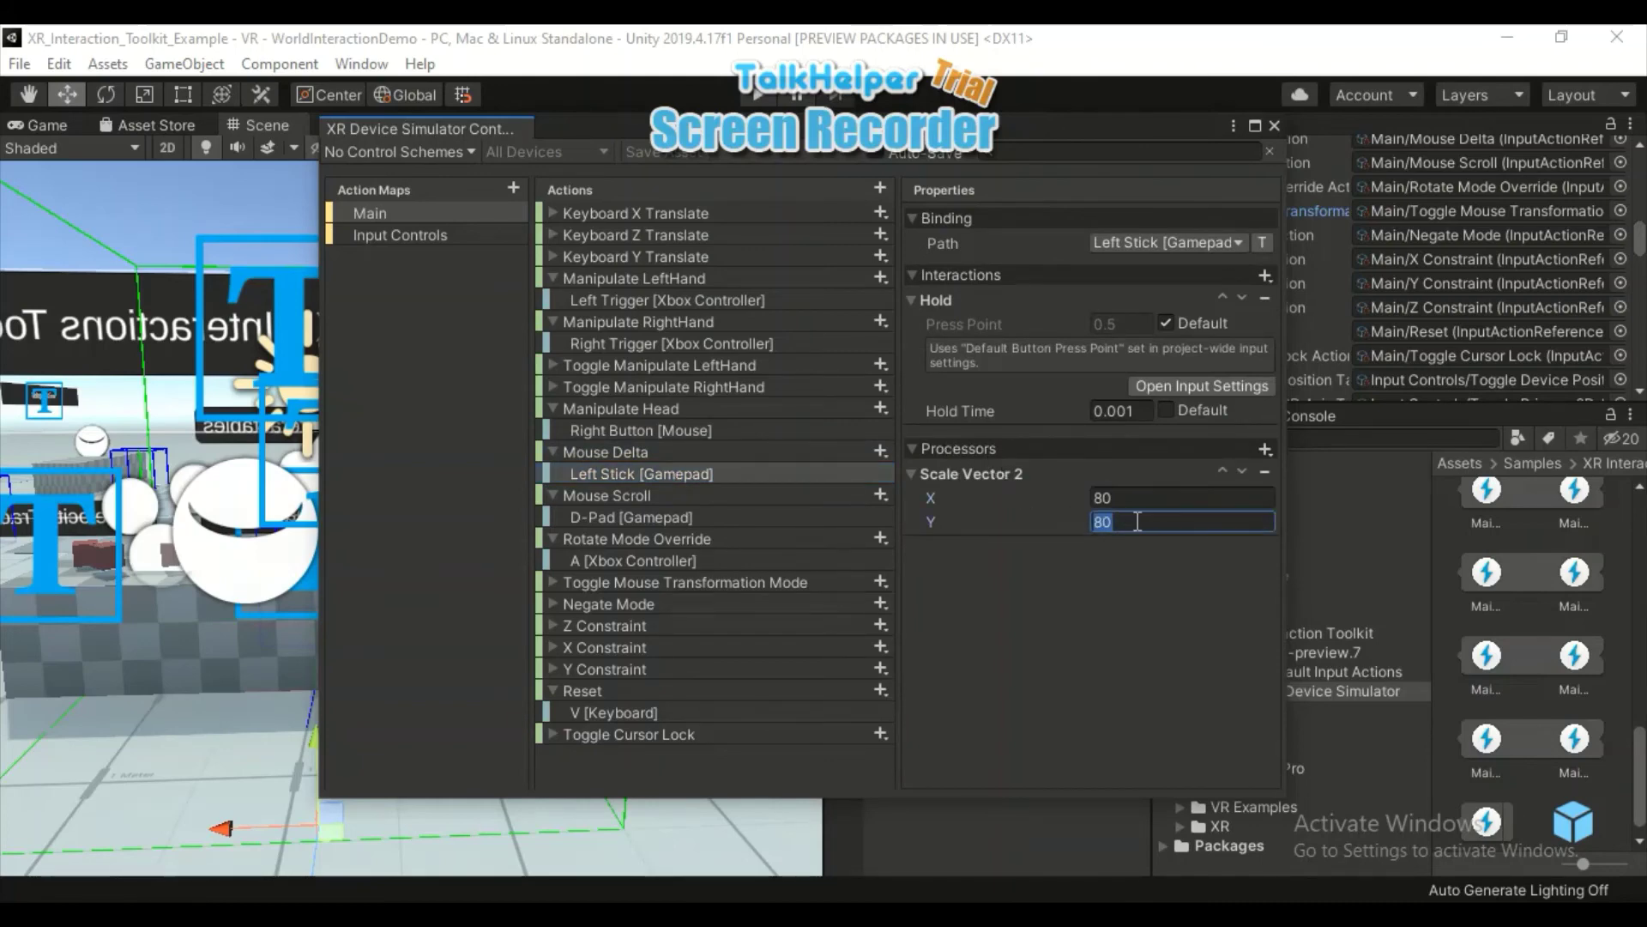
pyautogui.moveTo(1141, 501); pyautogui.dragTo(1083, 501)
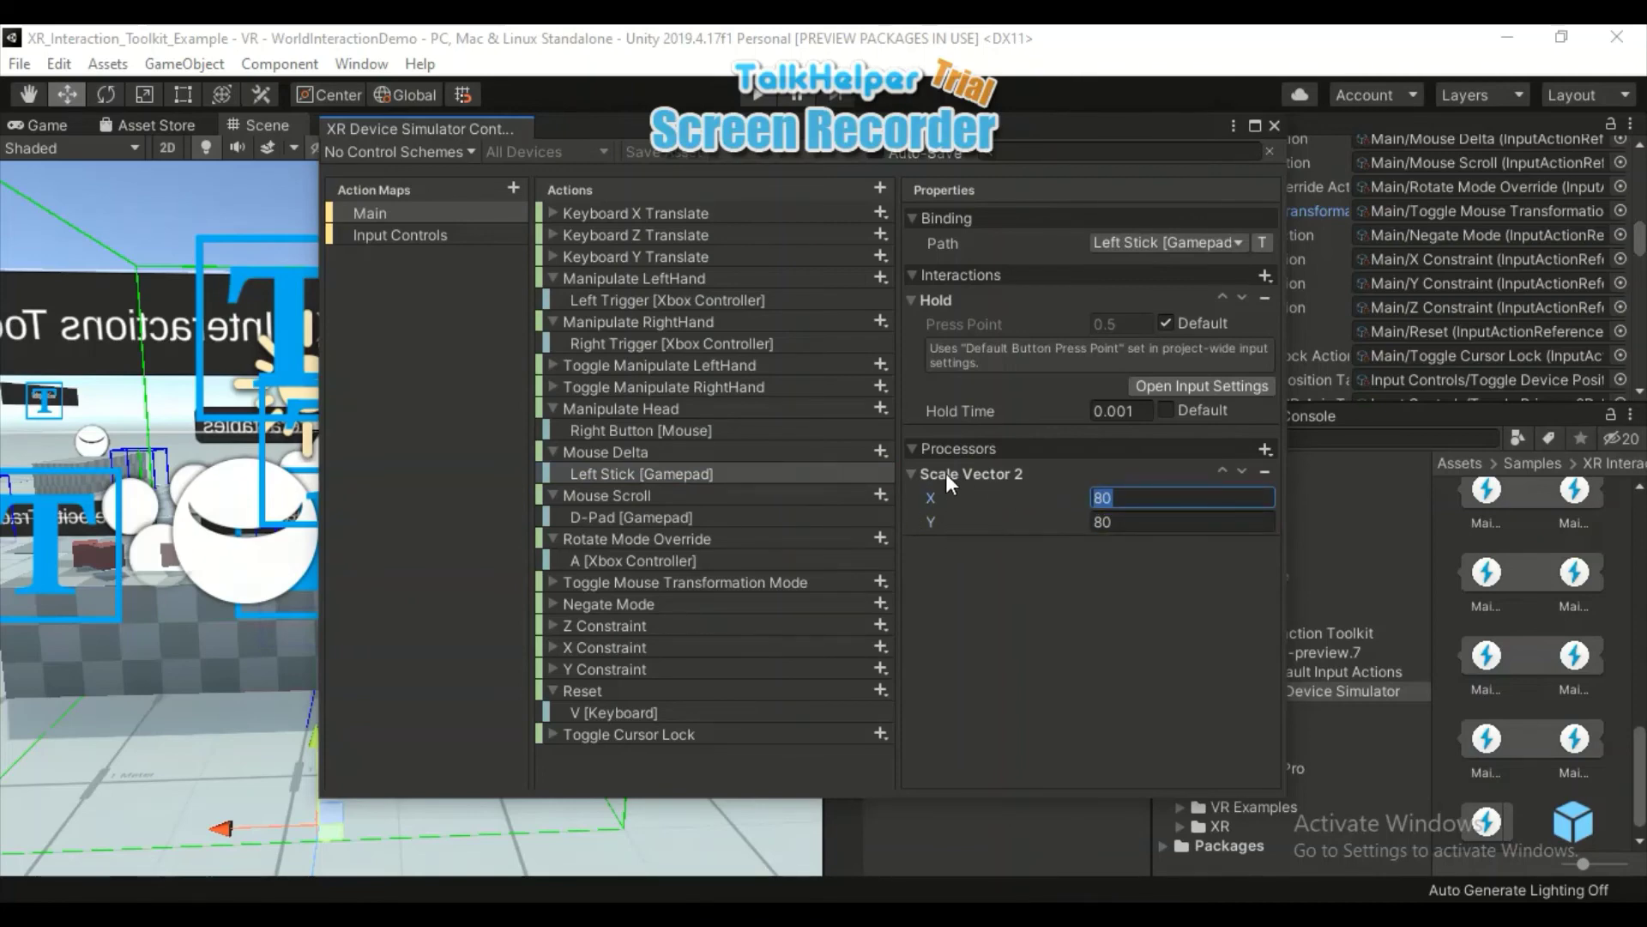
# Remove the Scale Vector 2 processor from Mouse Delta's Left Stick binding and add a new Scale Vector 2 processor
pyautogui.click(1265, 471)
pyautogui.click(1264, 447)
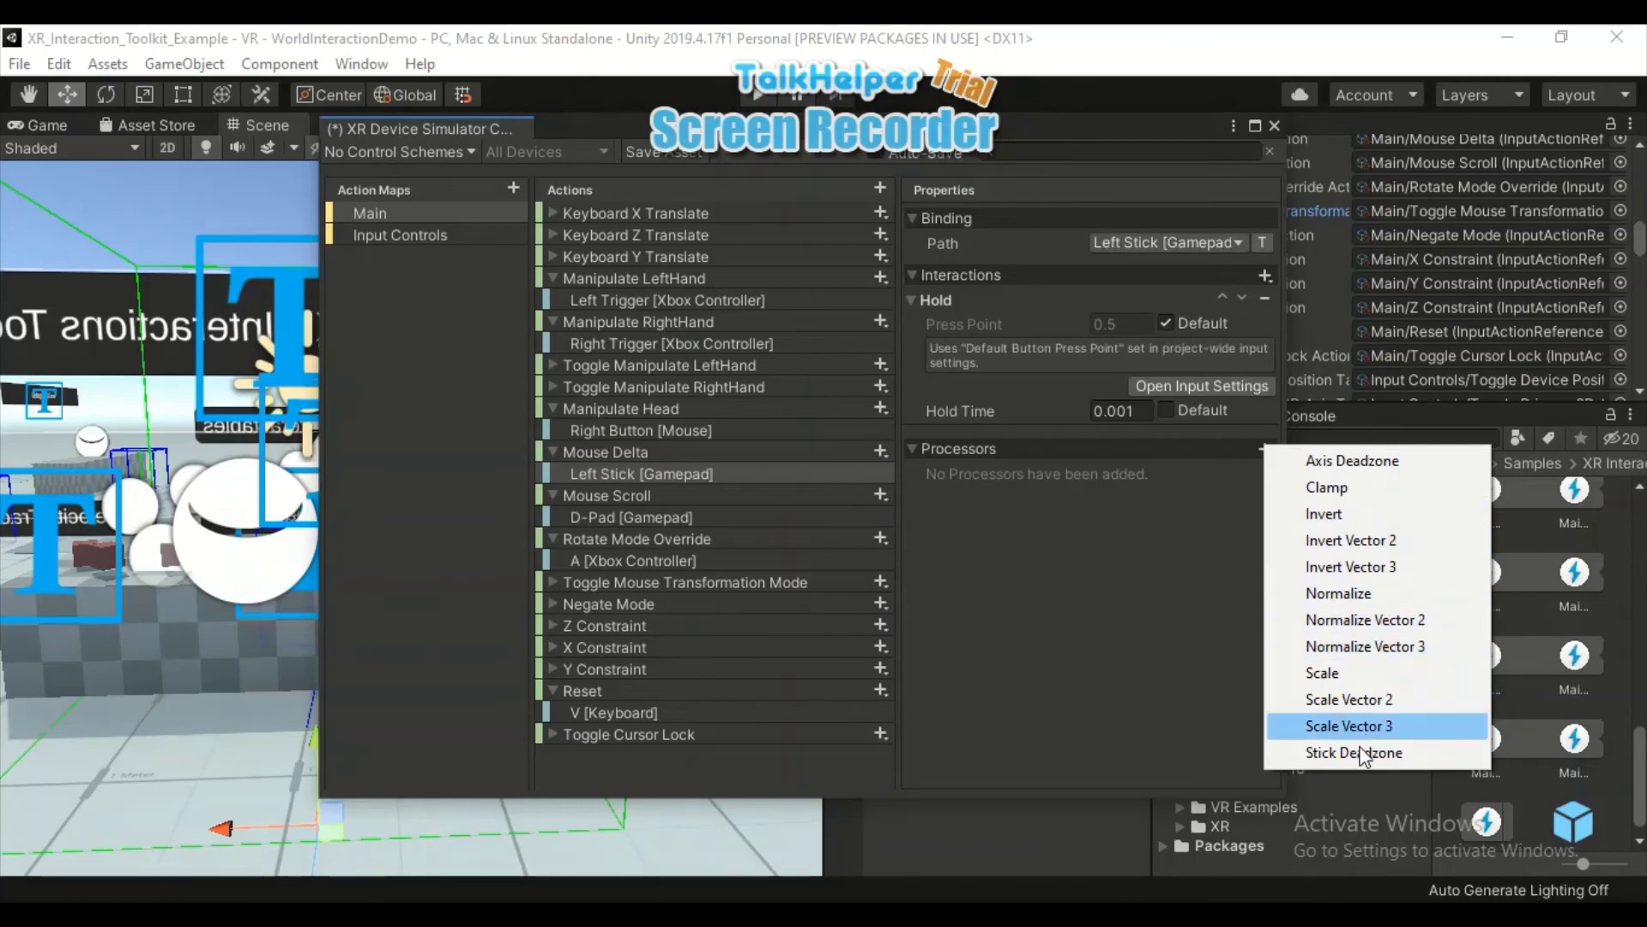
pyautogui.click(1350, 700)
# Set the Left Stick binding's Scale Vector 2 processor to X 100 and Y 100
pyautogui.click(1111, 496)
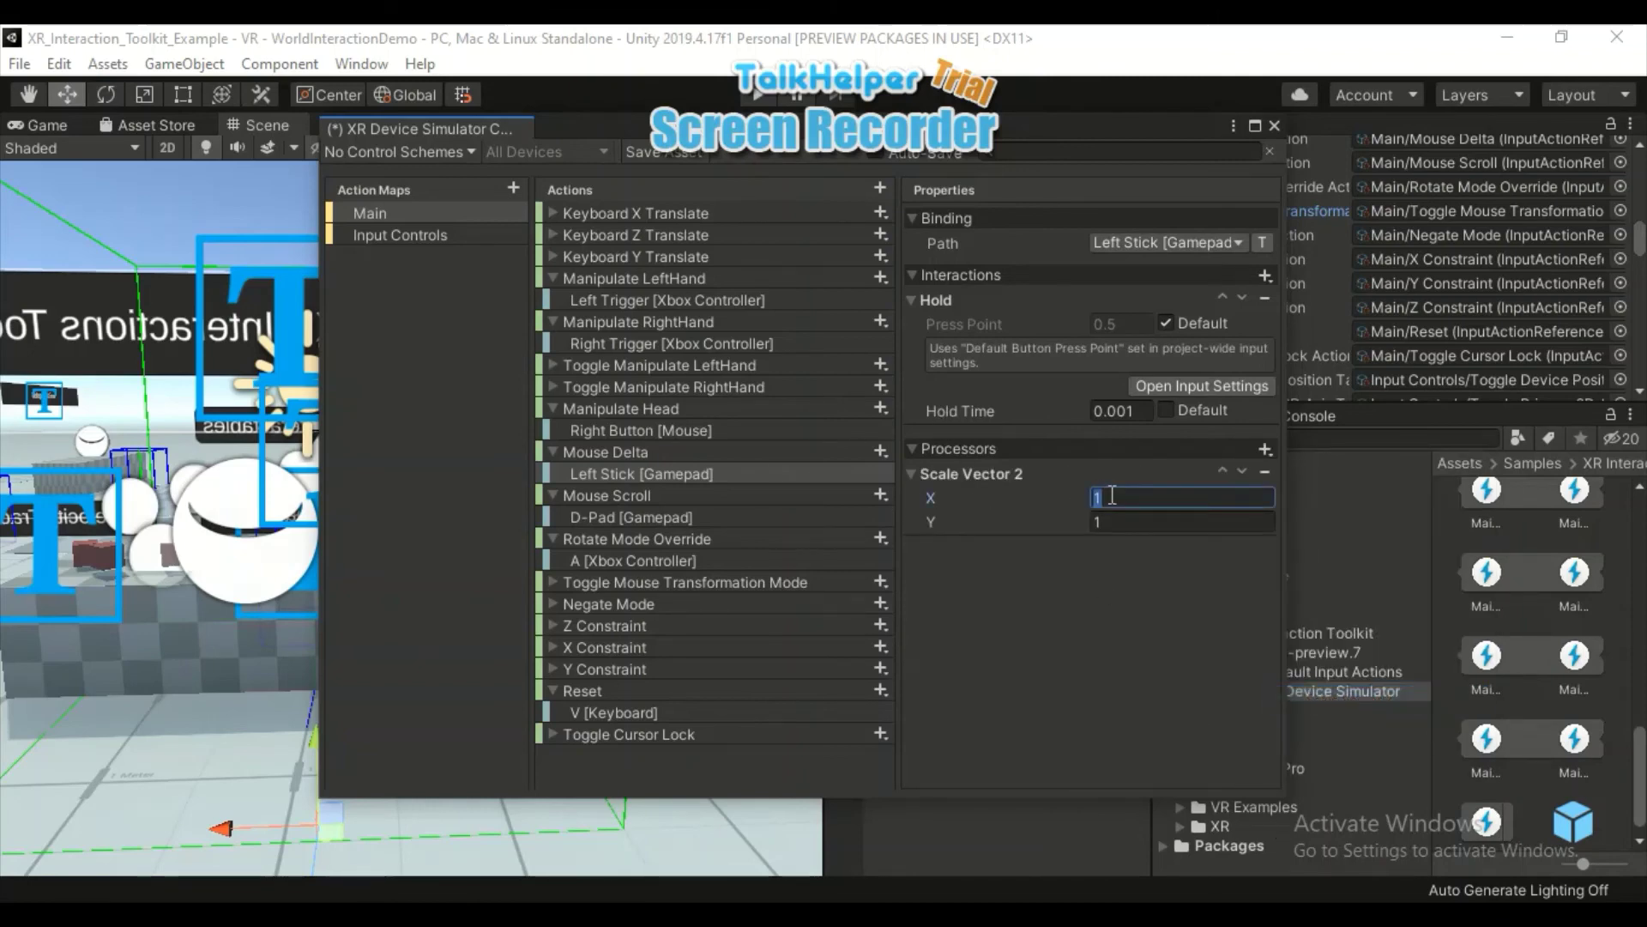
pyautogui.write('80')
pyautogui.press('BackSpace')
pyautogui.press('BackSpace')
pyautogui.write('100')
pyautogui.press('Tab')
pyautogui.write('100')
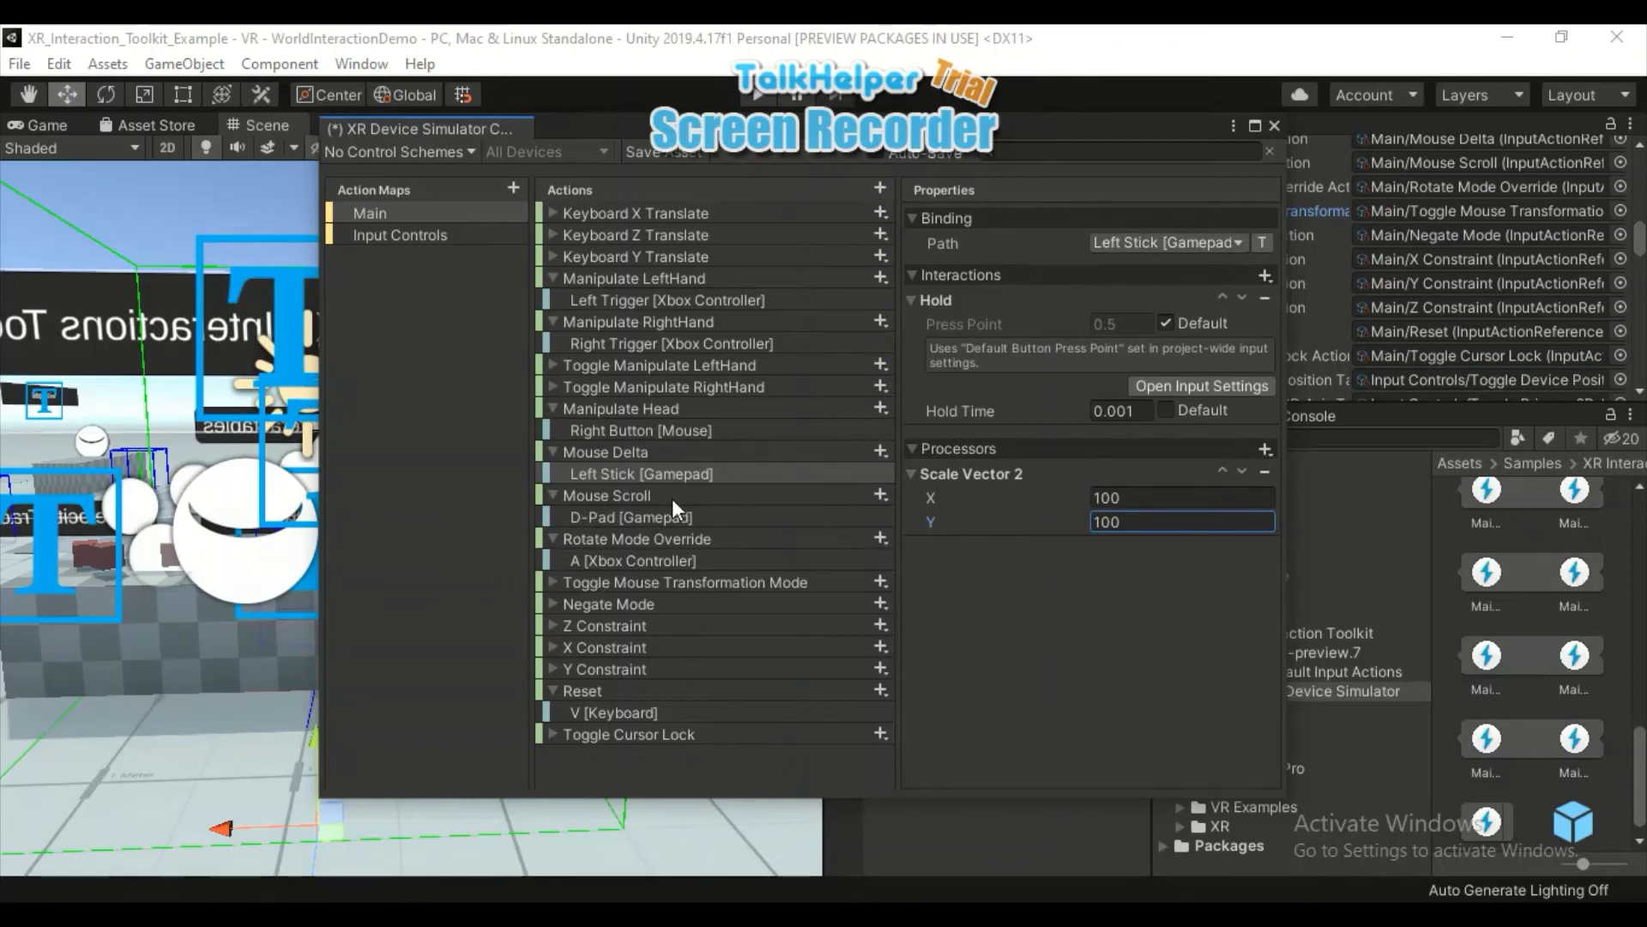
# Check Mouse Scroll's D-Pad binding, save the XR Device Simulator Controls asset and close the input actions editor
pyautogui.click(683, 518)
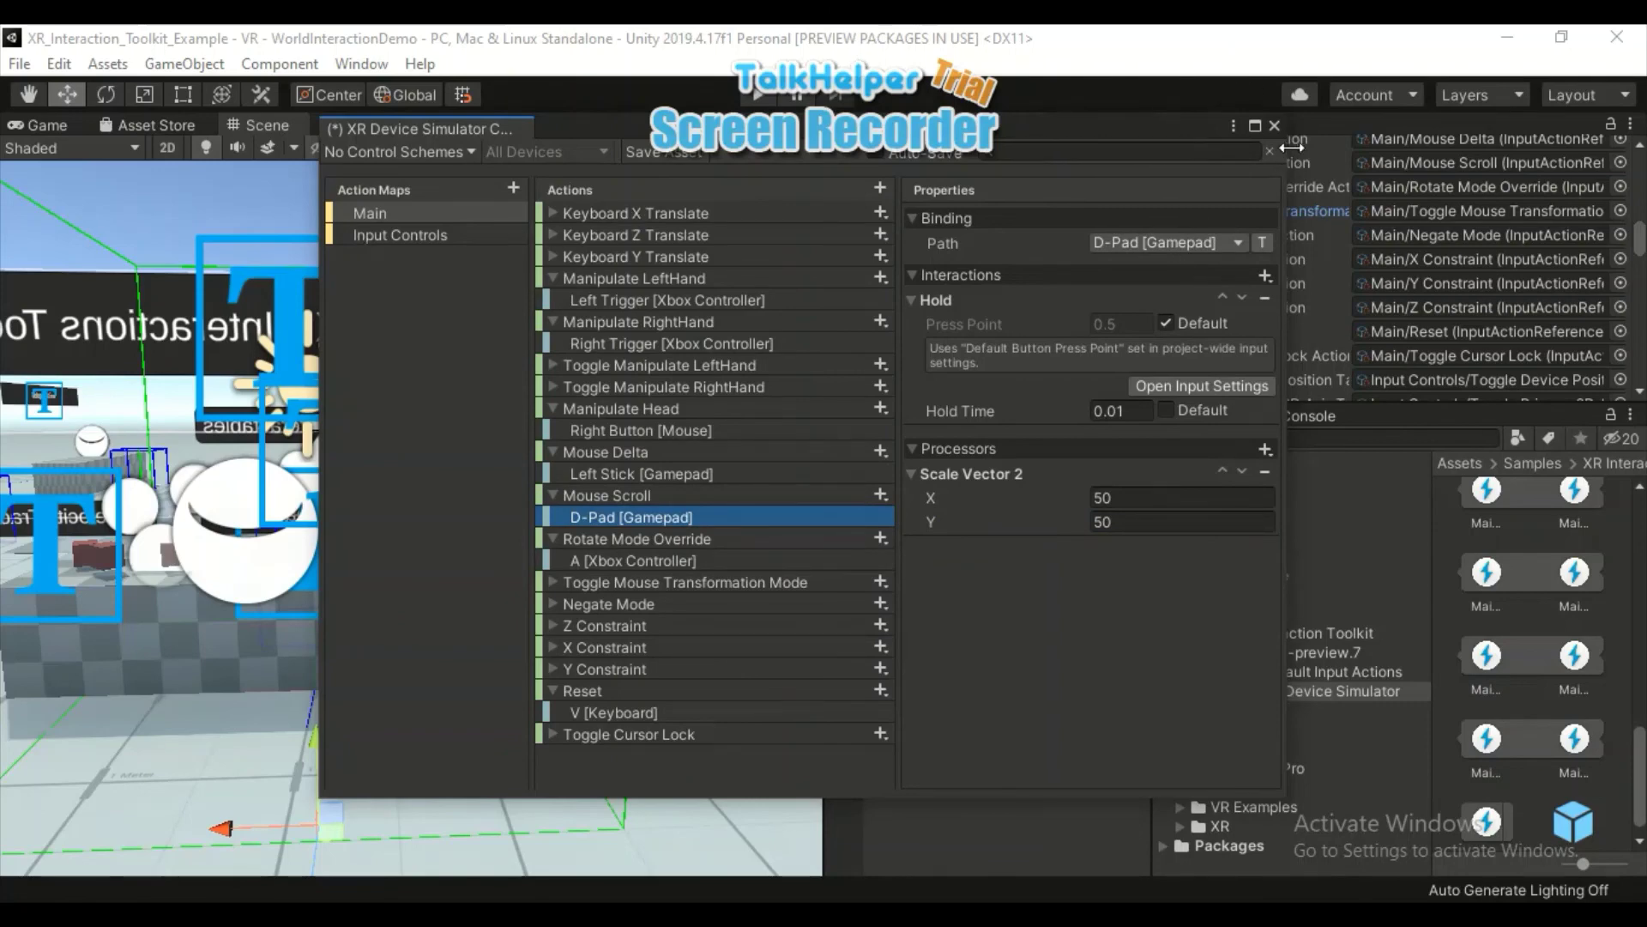
pyautogui.click(1277, 123)
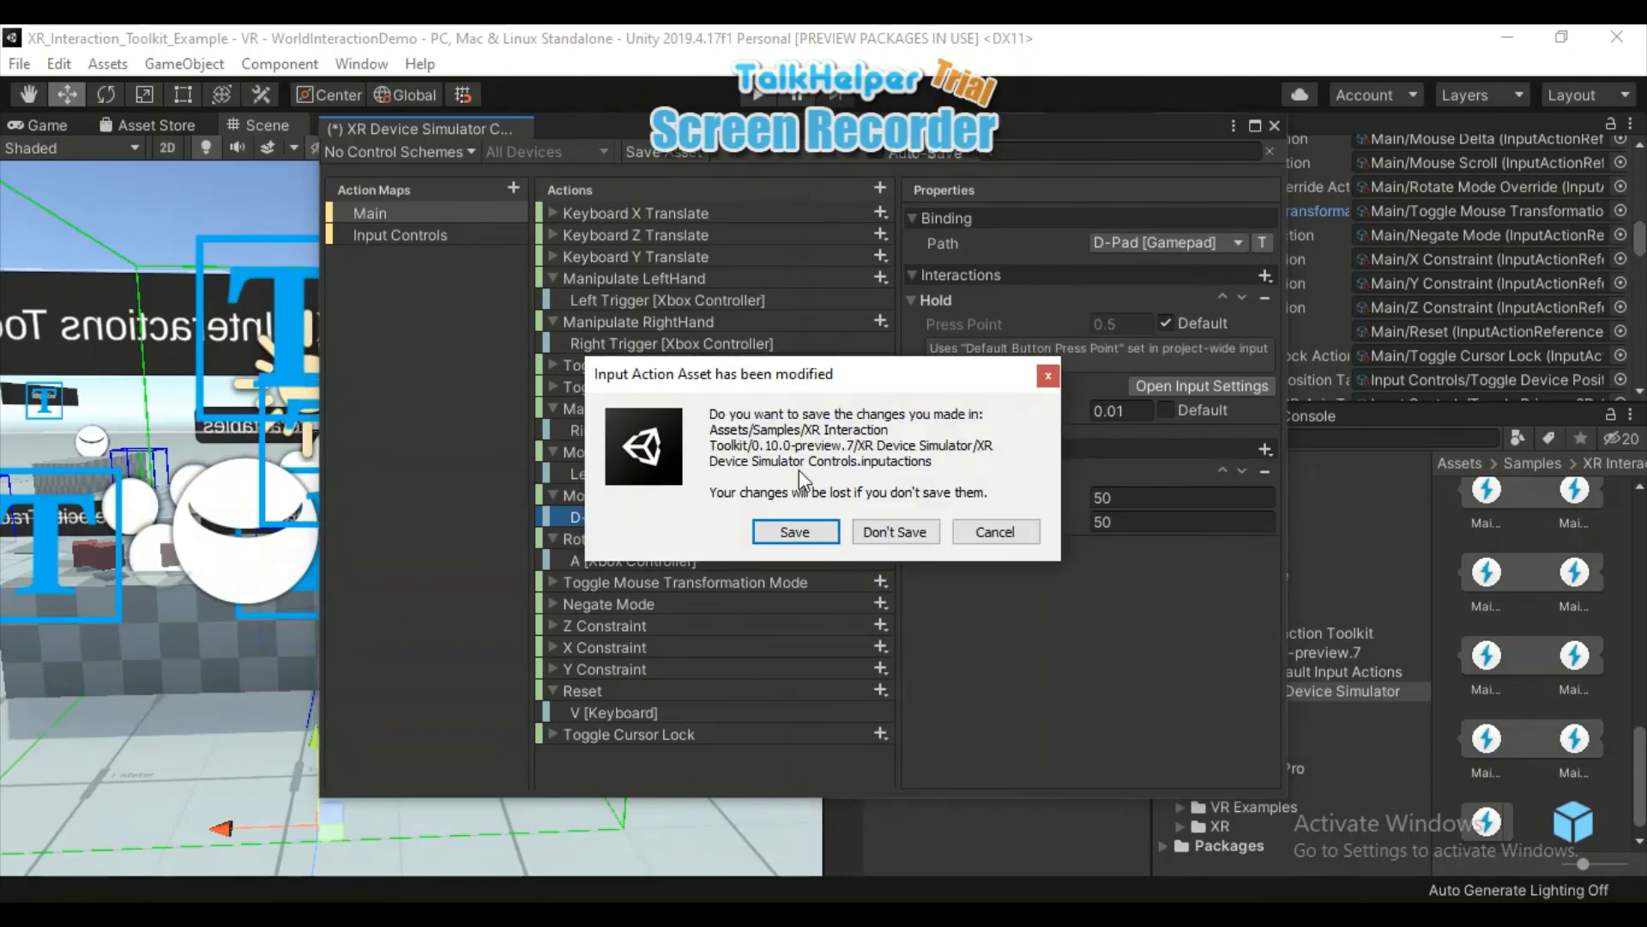
pyautogui.click(1047, 378)
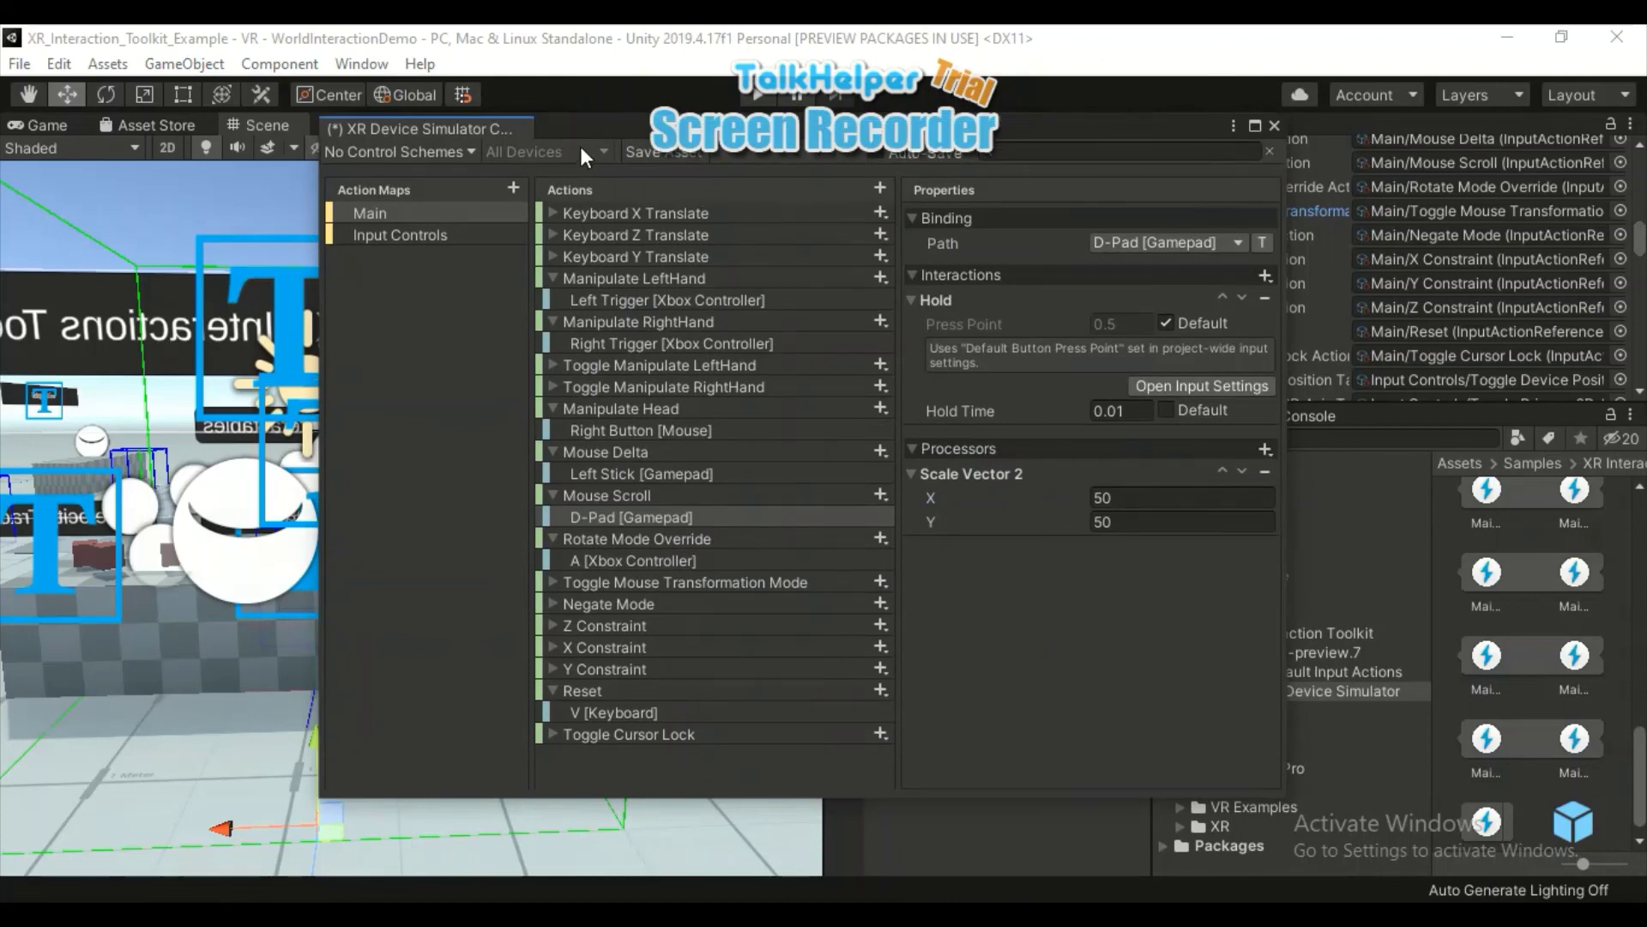
pyautogui.click(663, 156)
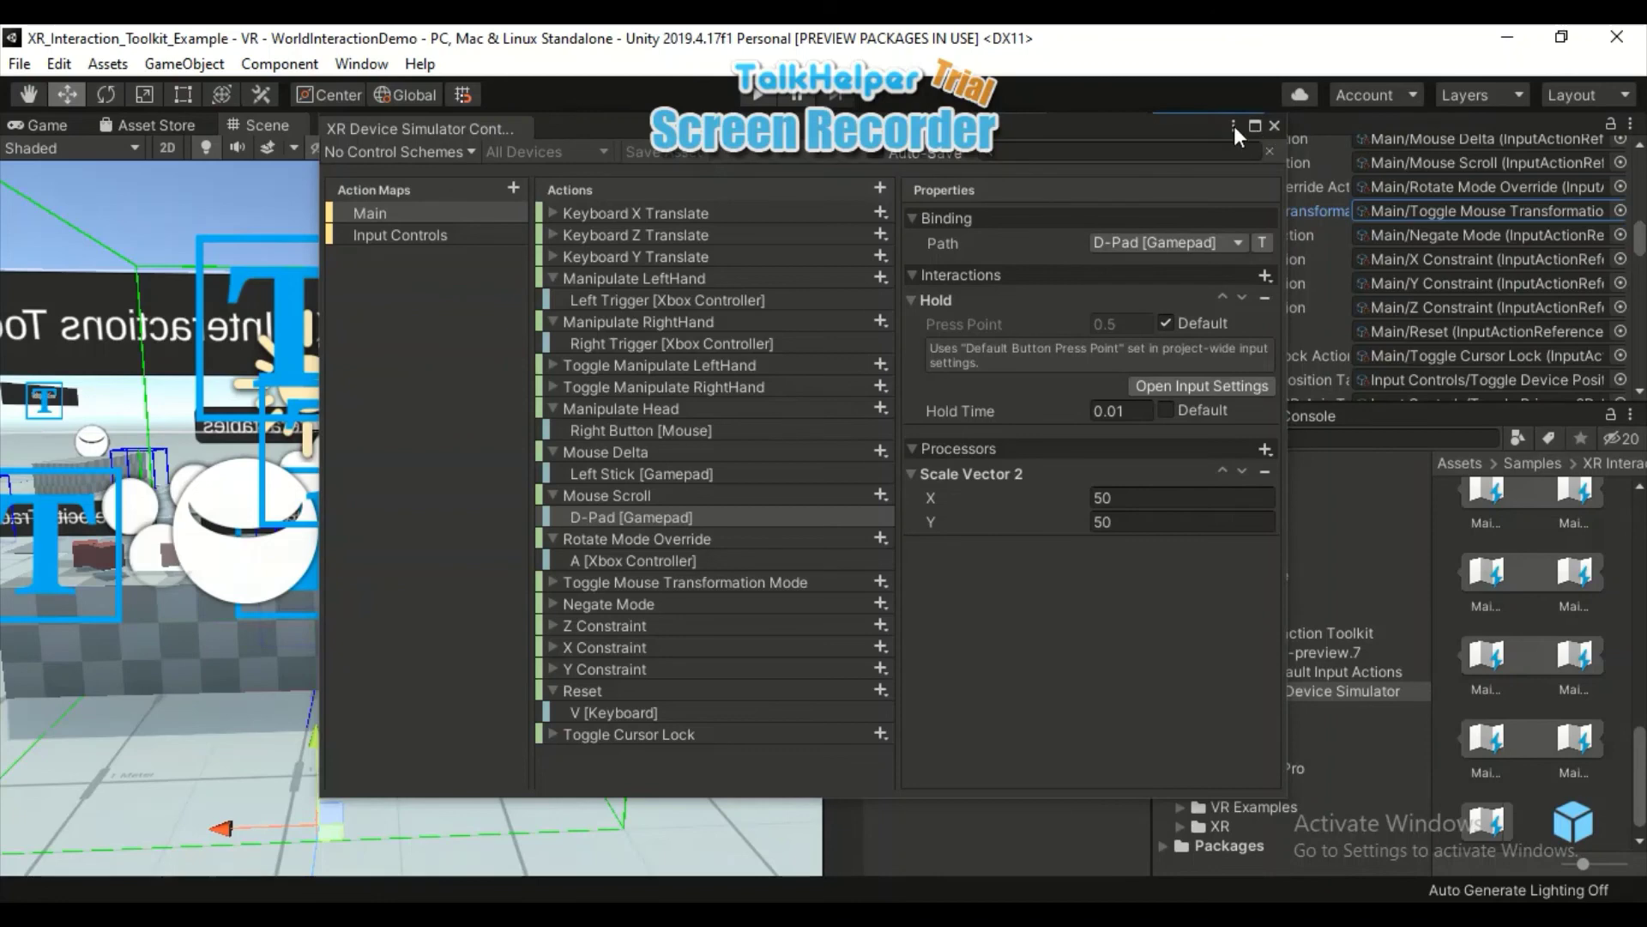
pyautogui.click(1274, 126)
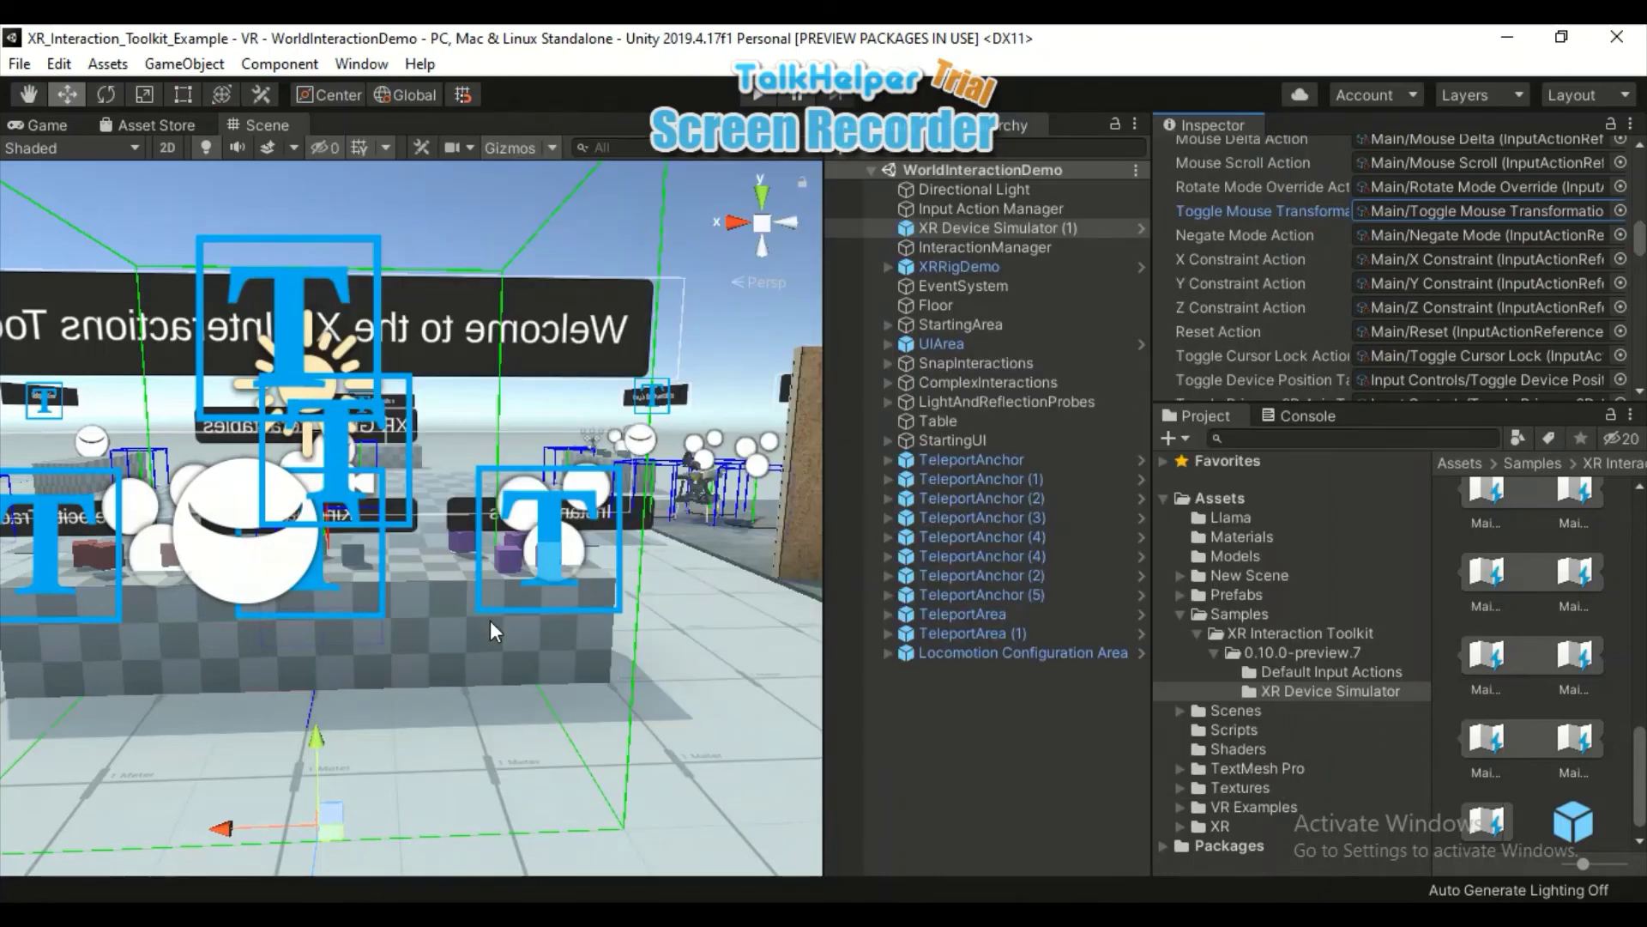
# Enter Play mode and reposition the simulated headset in front of the Kinematic grab interactables
pyautogui.click(759, 96)
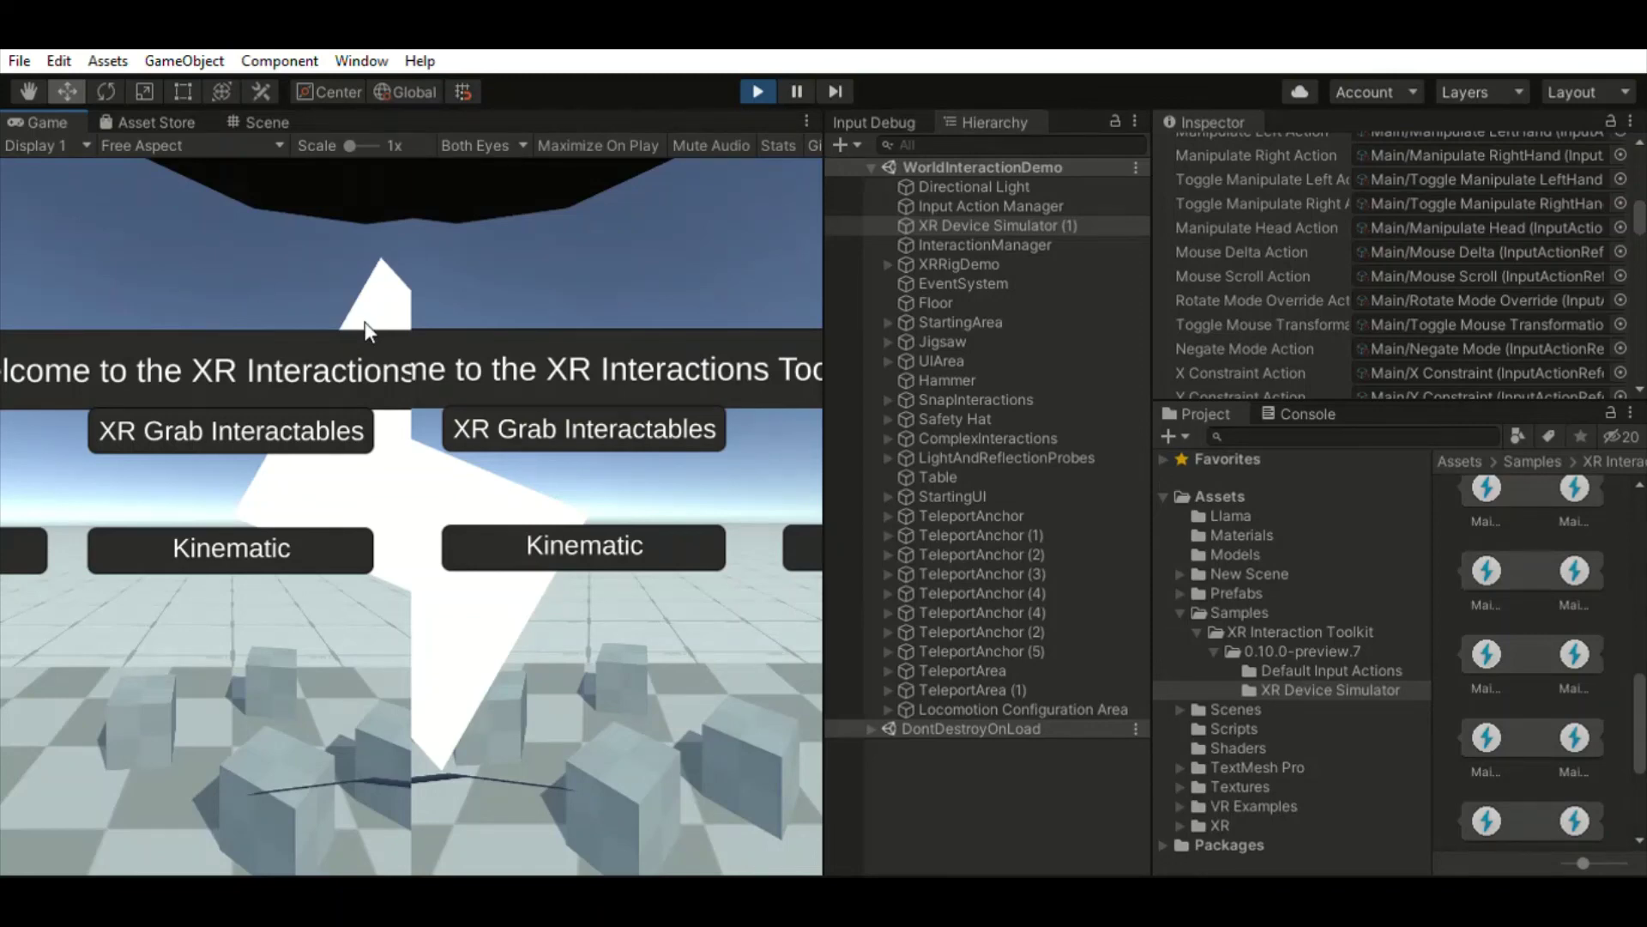
pyautogui.scroll(-4, 364, 322)
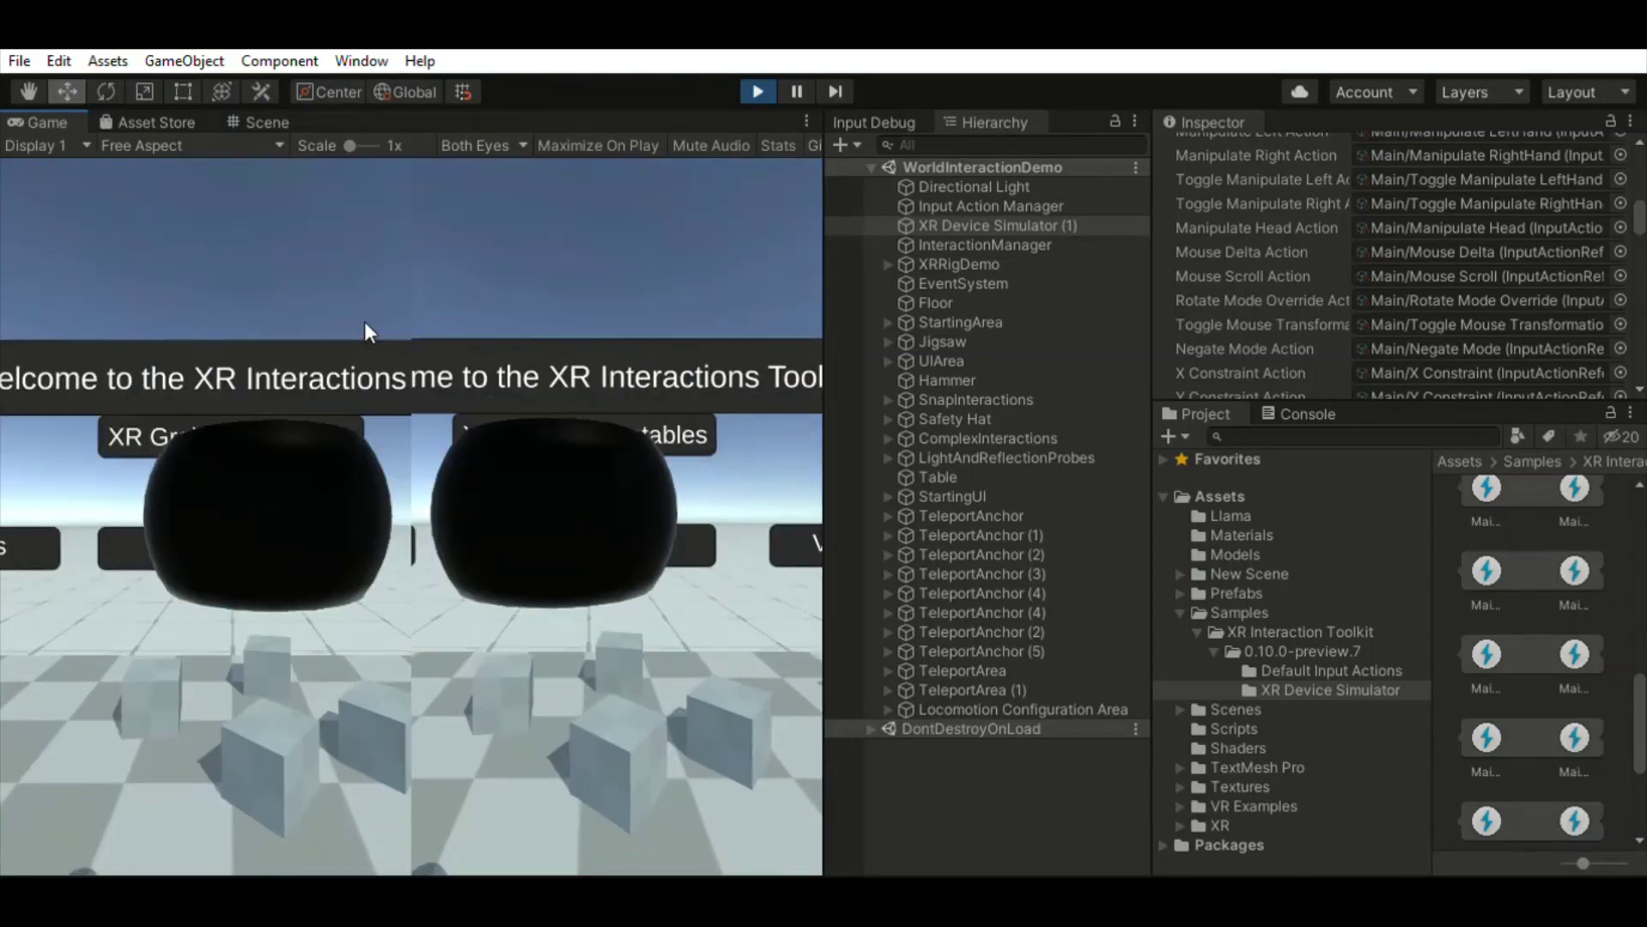
pyautogui.scroll(-4, 363, 321)
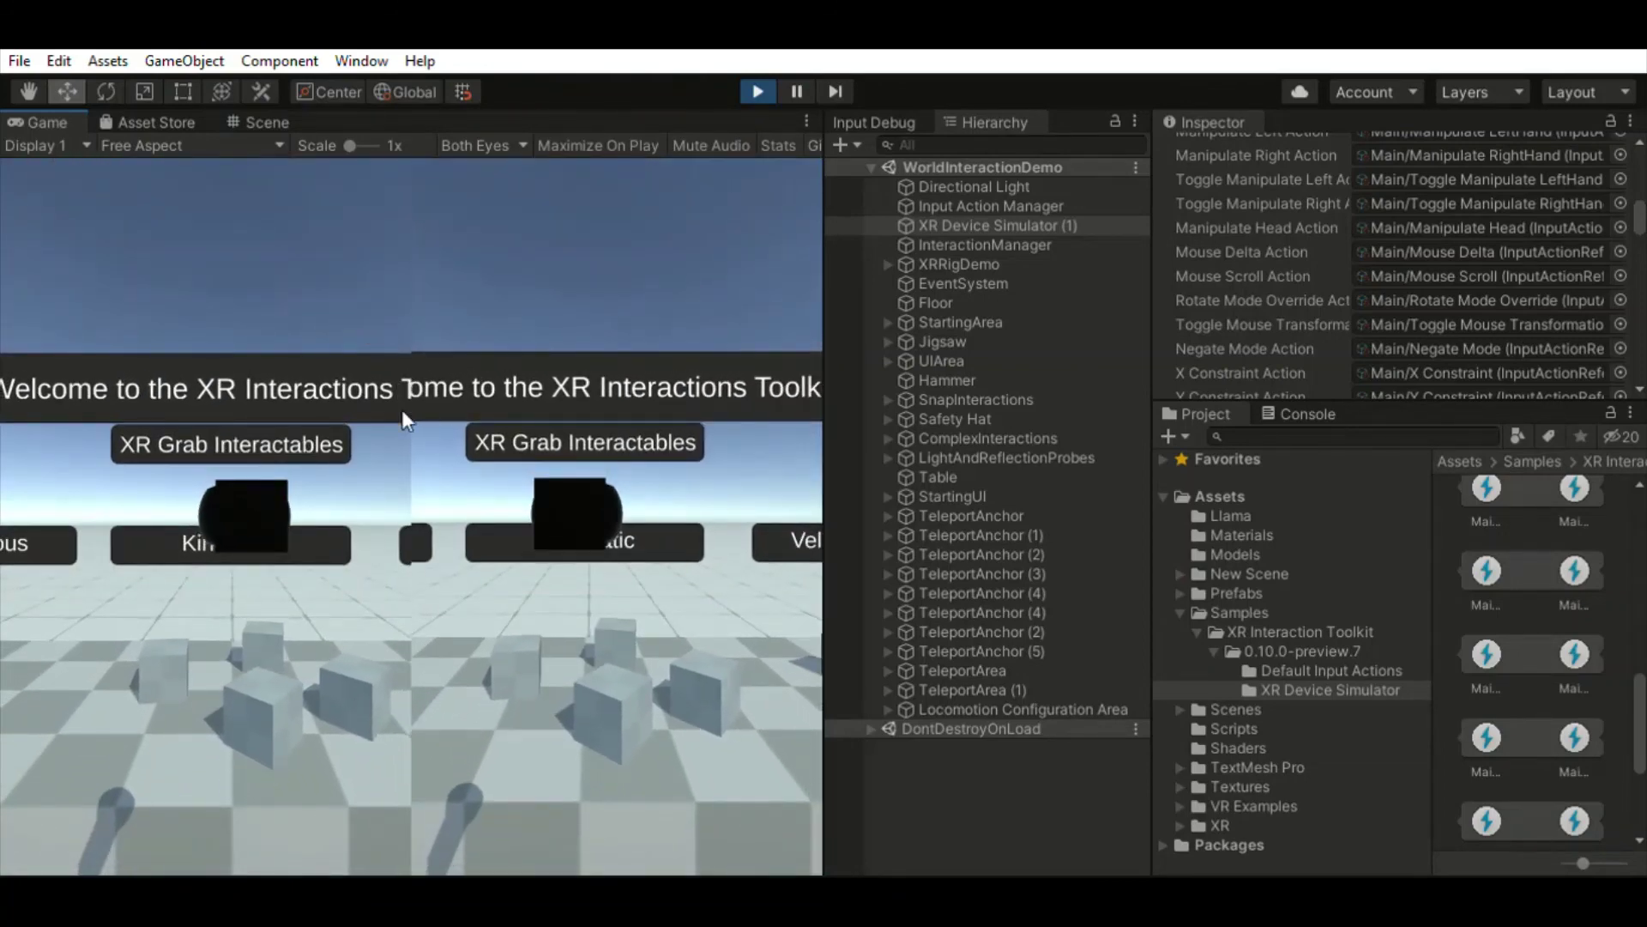
pyautogui.moveTo(402, 410); pyautogui.dragTo(426, 432, button='right')
# Switch to manipulating the simulated hand controllers and grab one of the kinematic cubes with the controller ray
pyautogui.press('space')
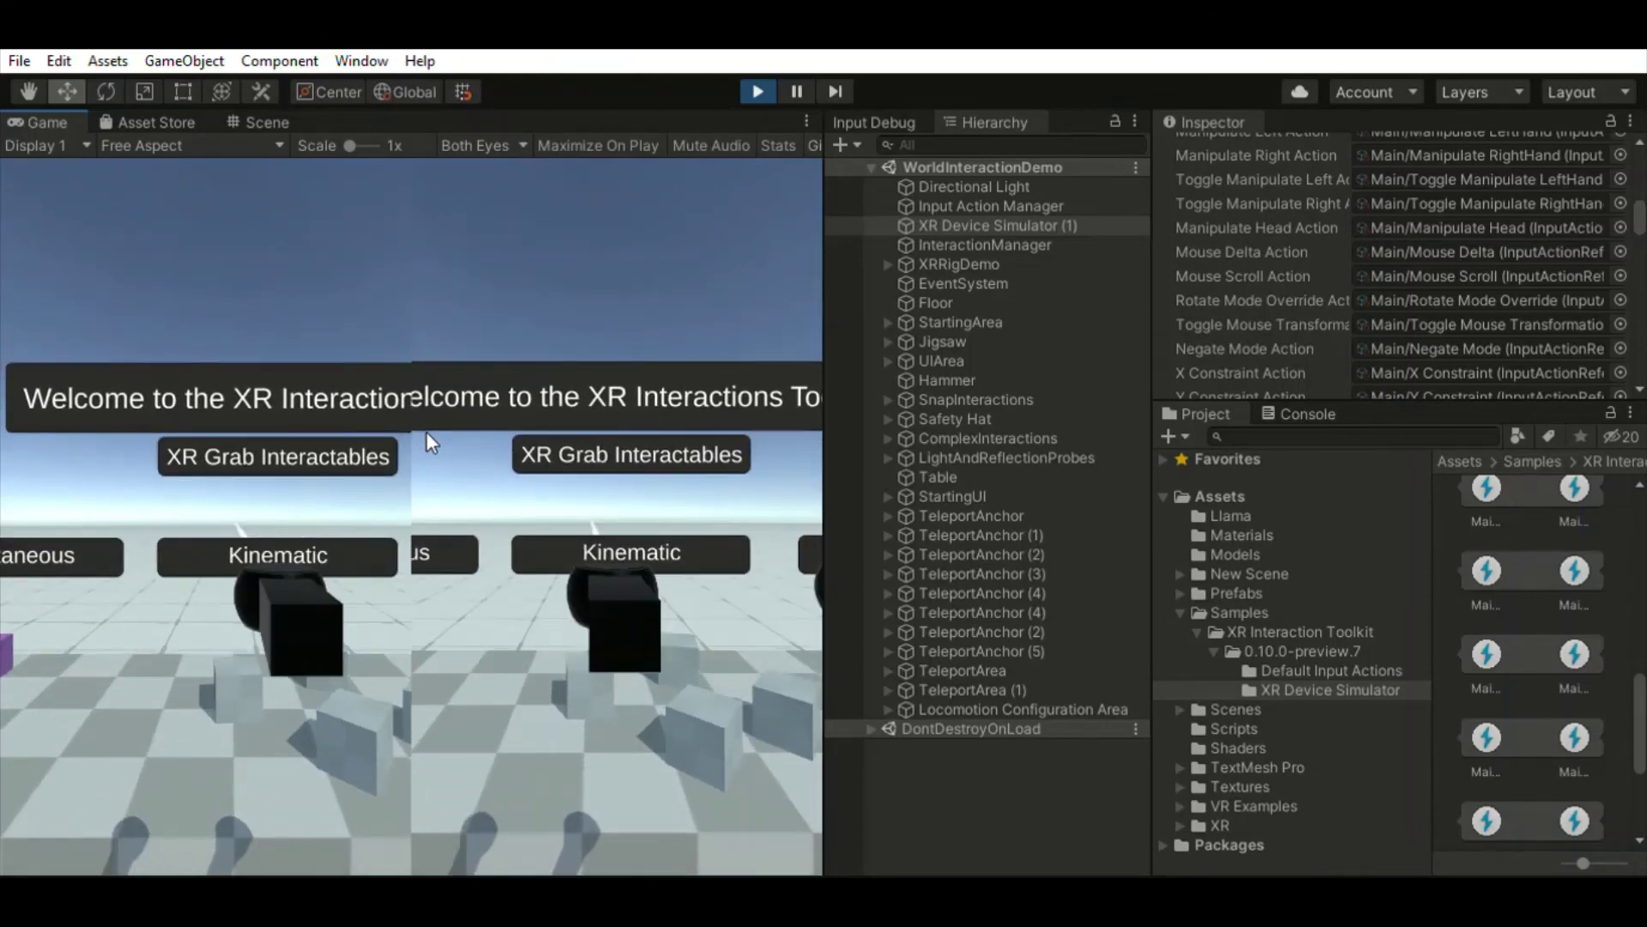
pyautogui.press('shift')
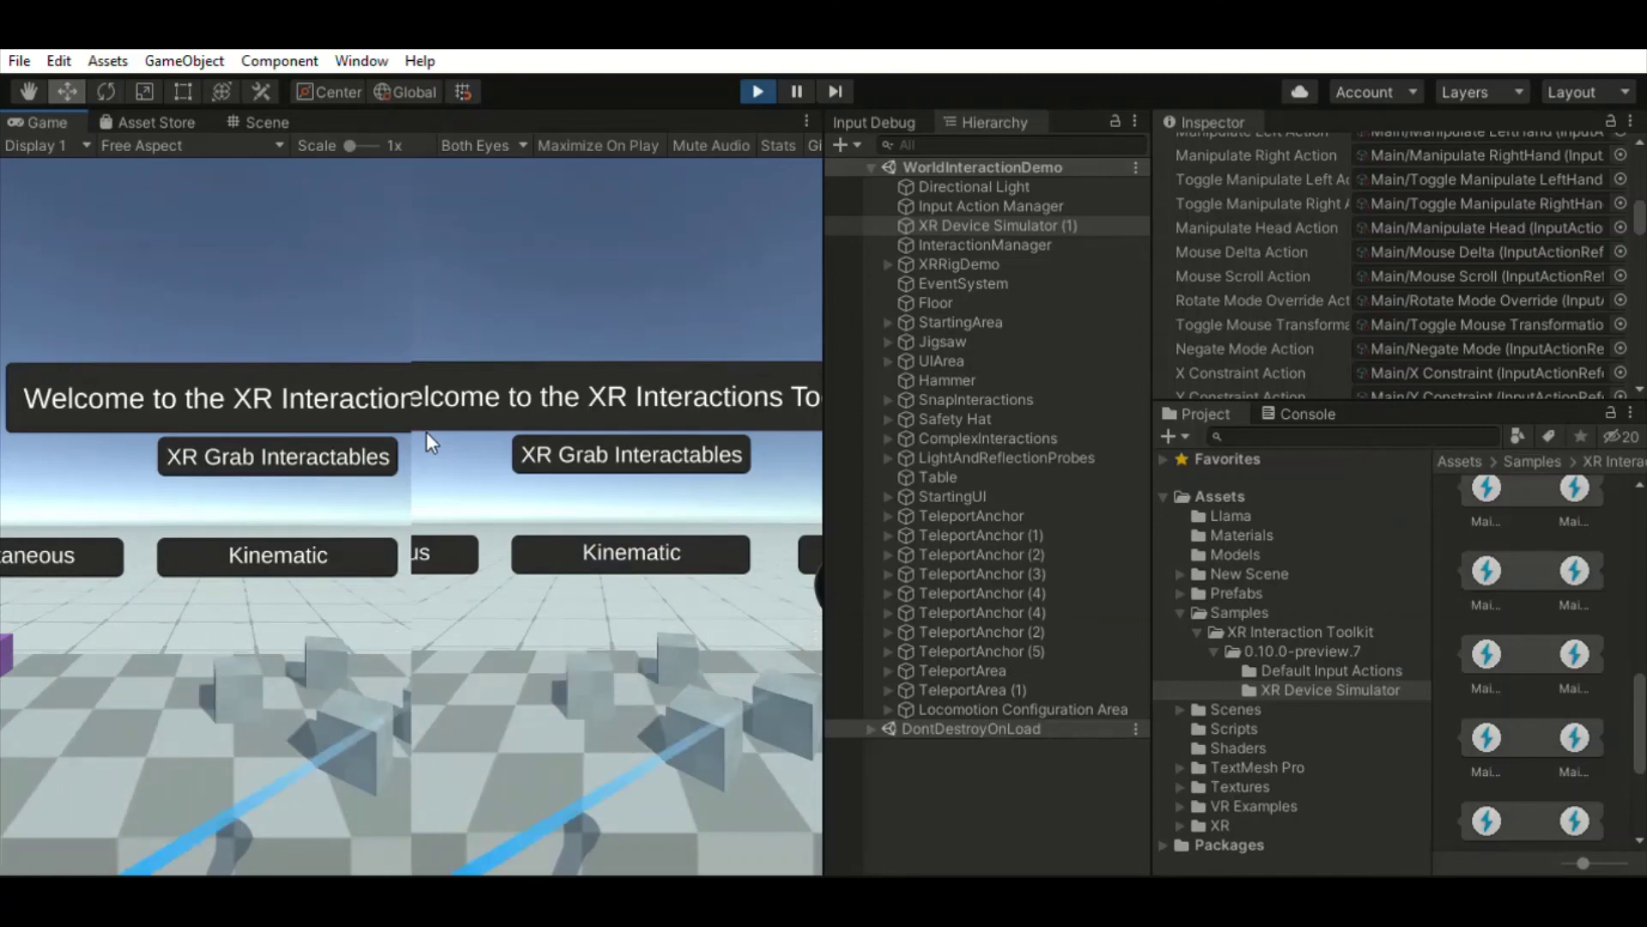
pyautogui.press('g')
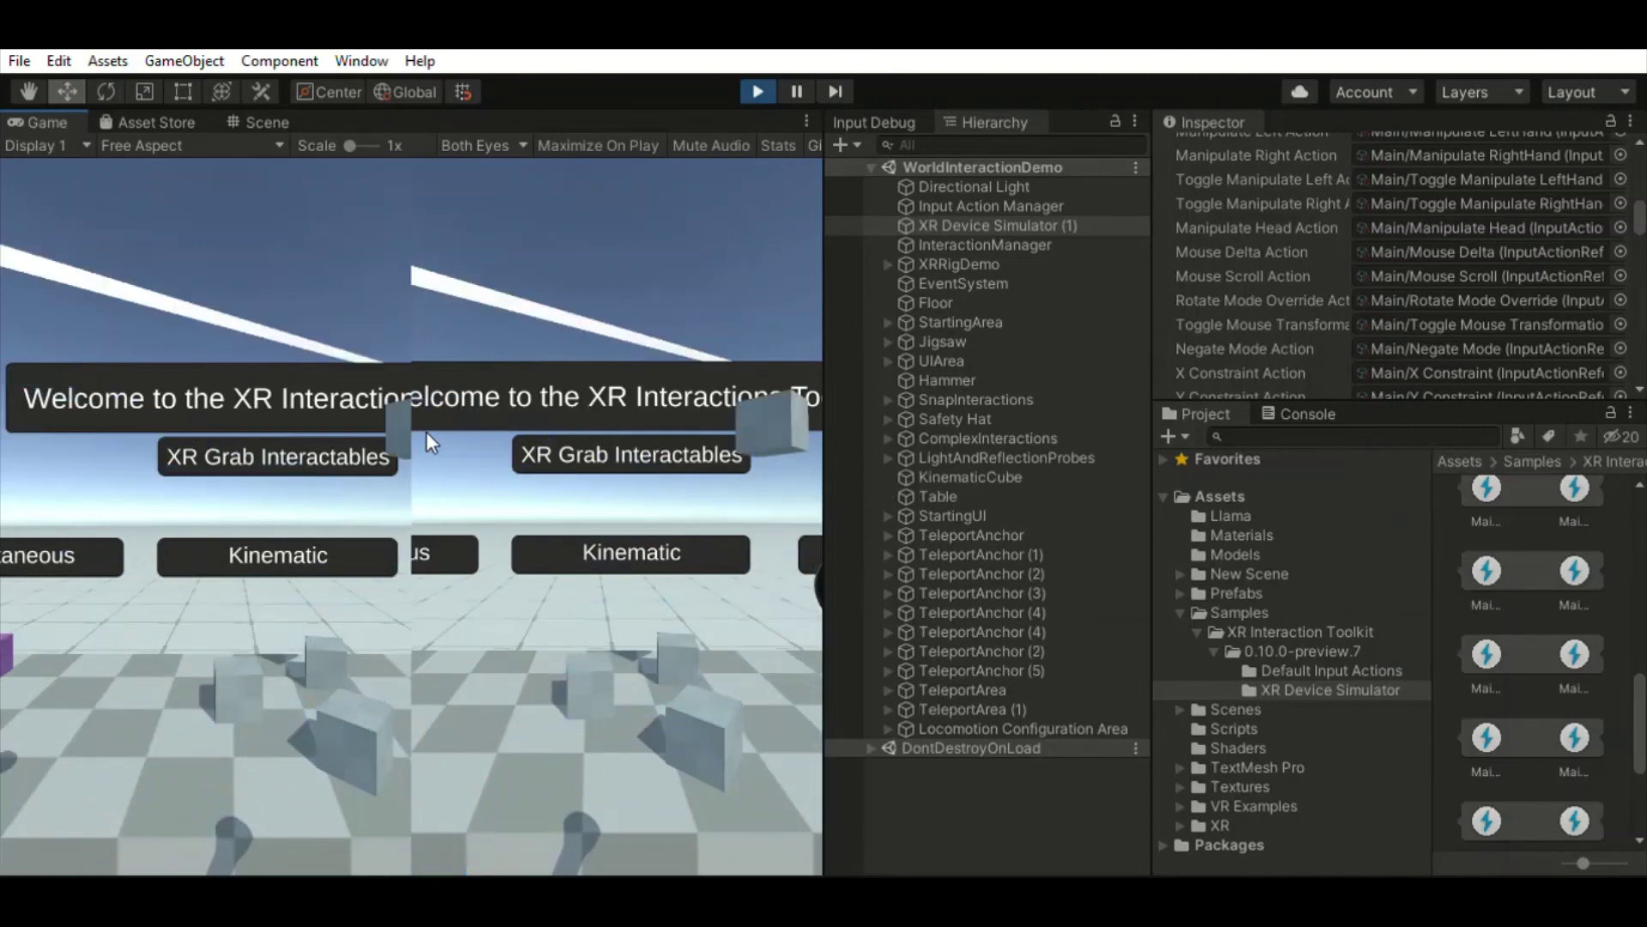